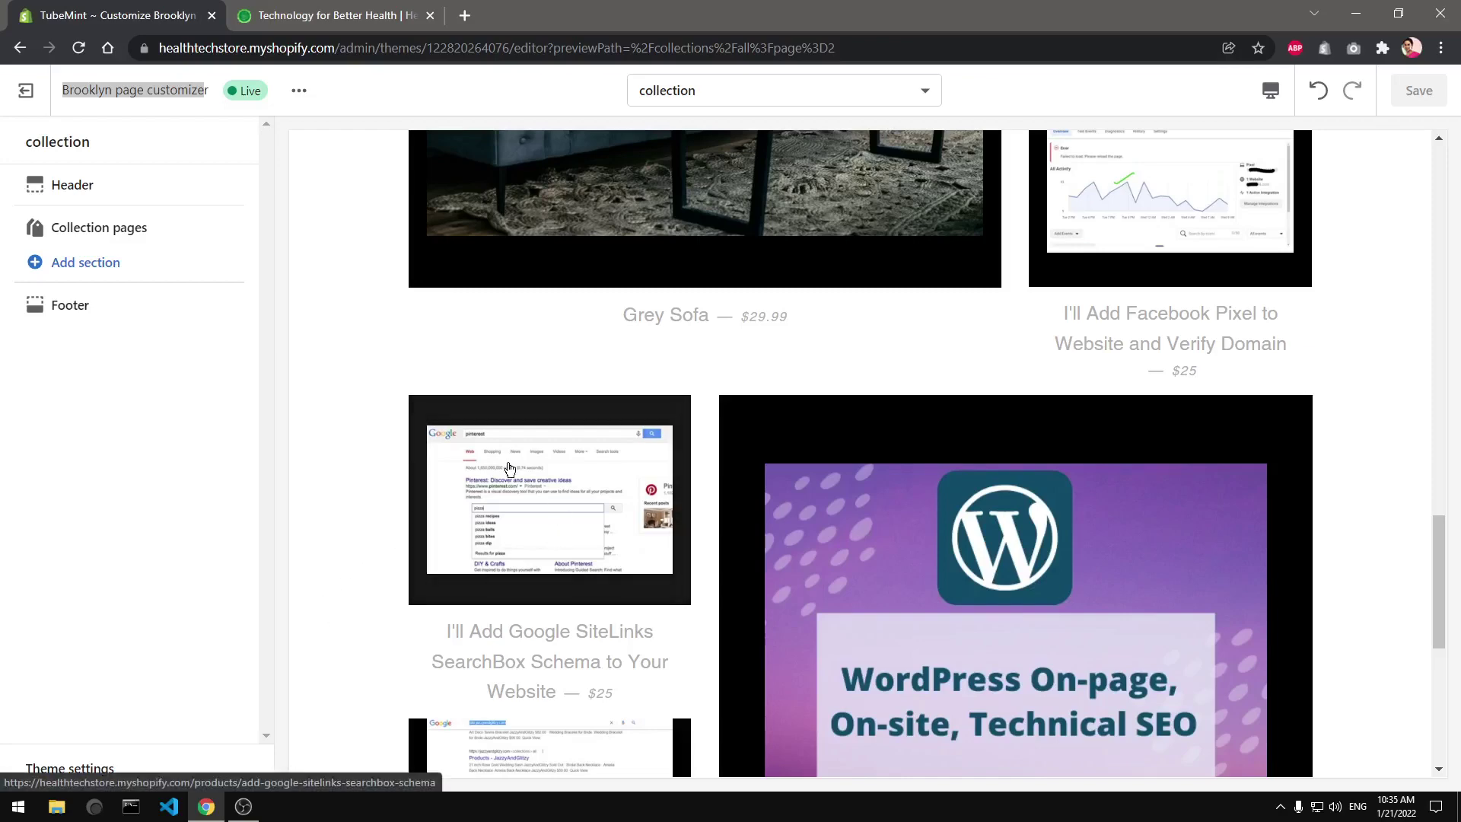
- Select the 'Brooklyn page customizer' theme name, scroll the section list, then deselect it
scroll(381, 409, "up", 20)
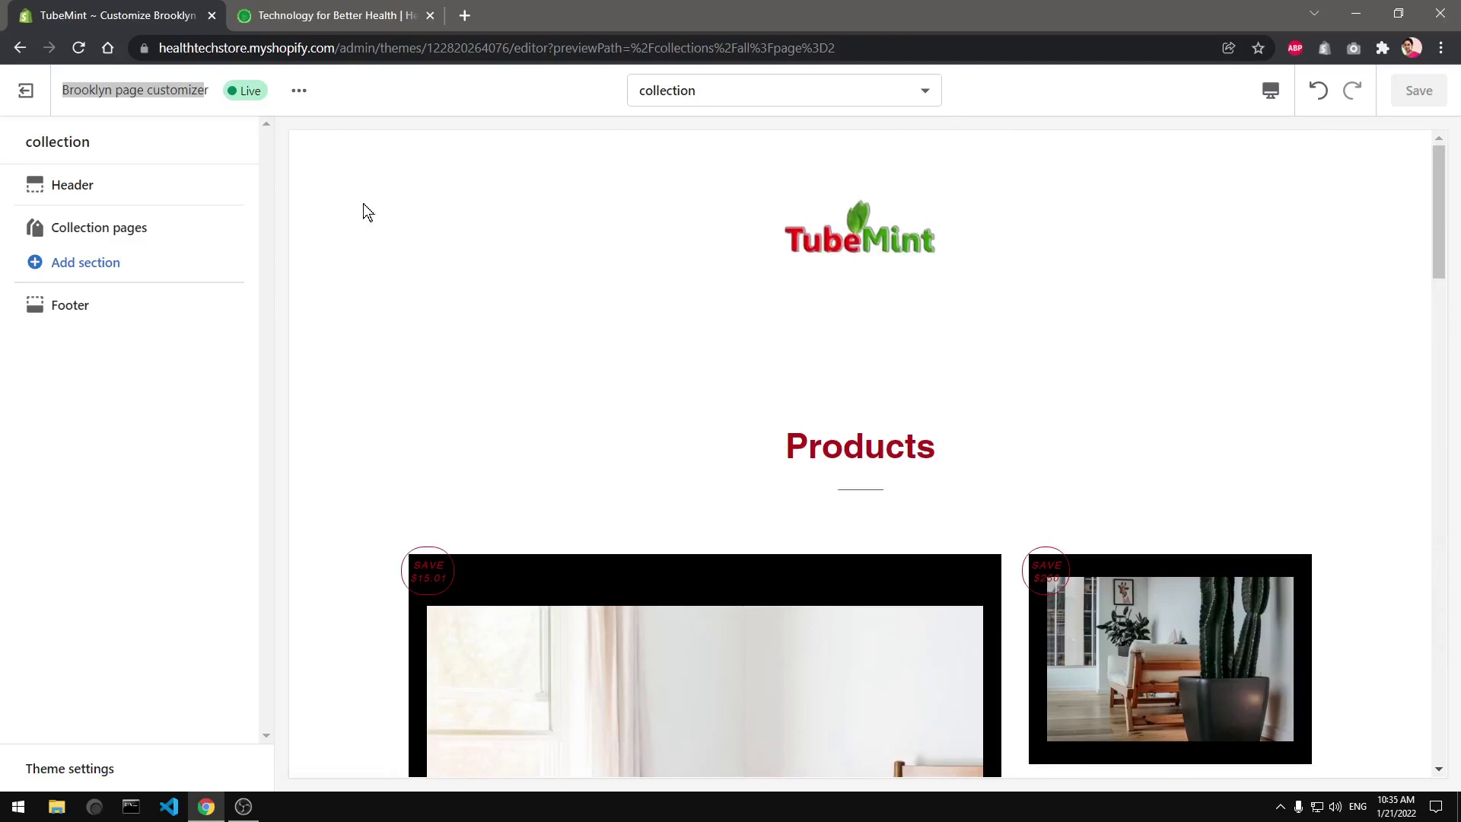
left_click(354, 92)
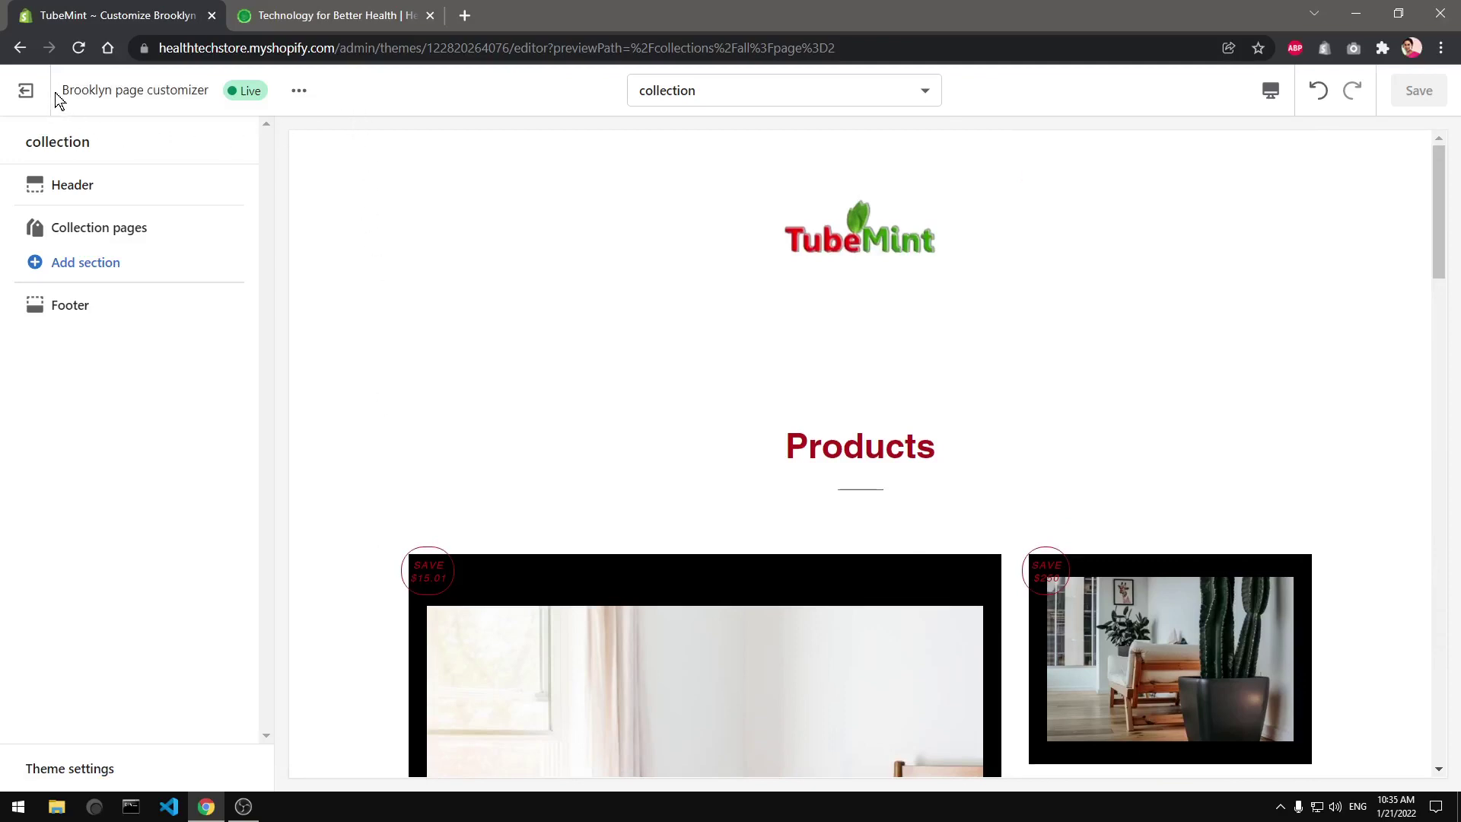
left_click_drag(62, 90, 205, 90)
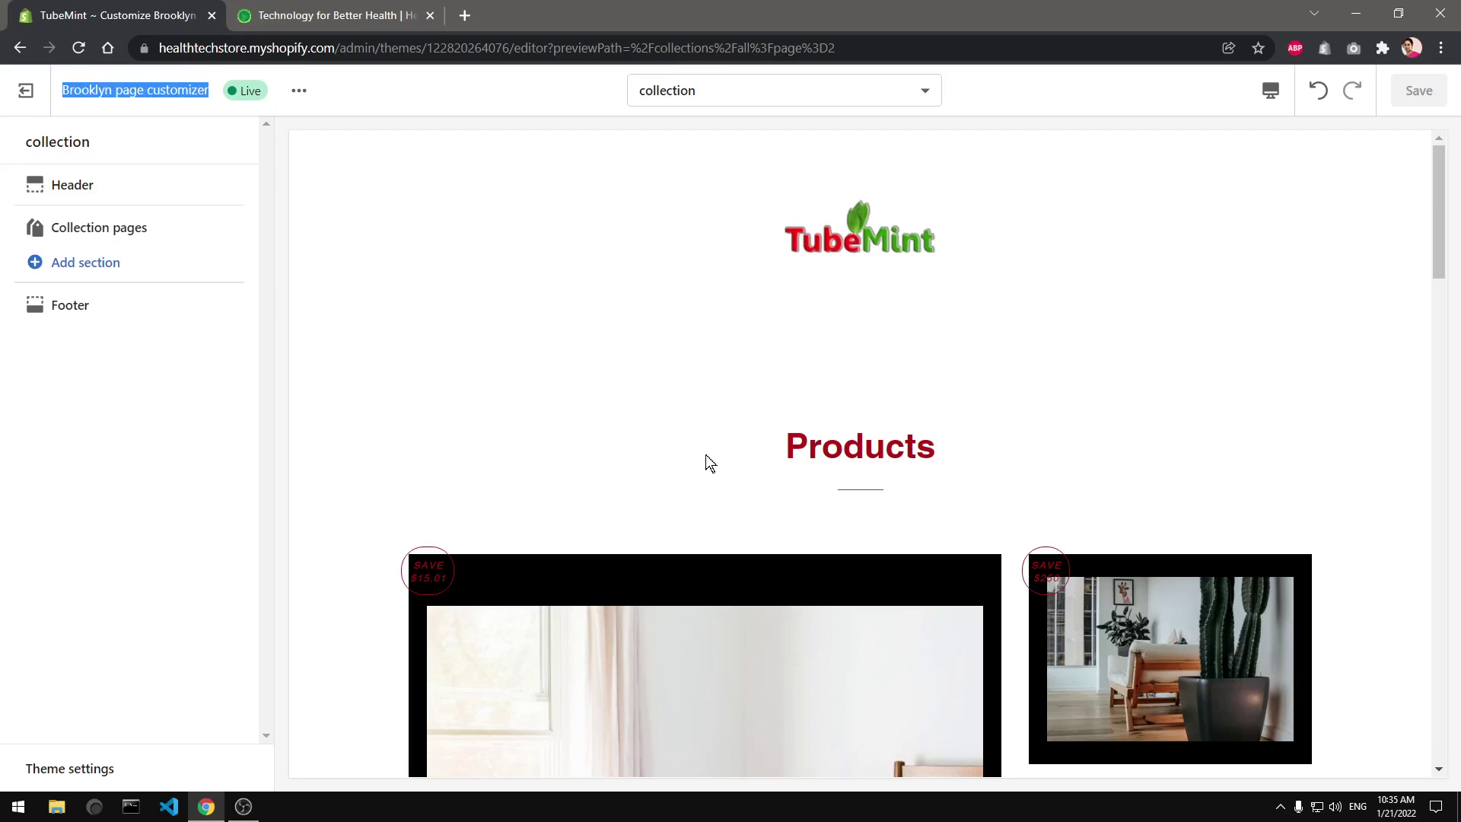
scroll(705, 455, "down", 11)
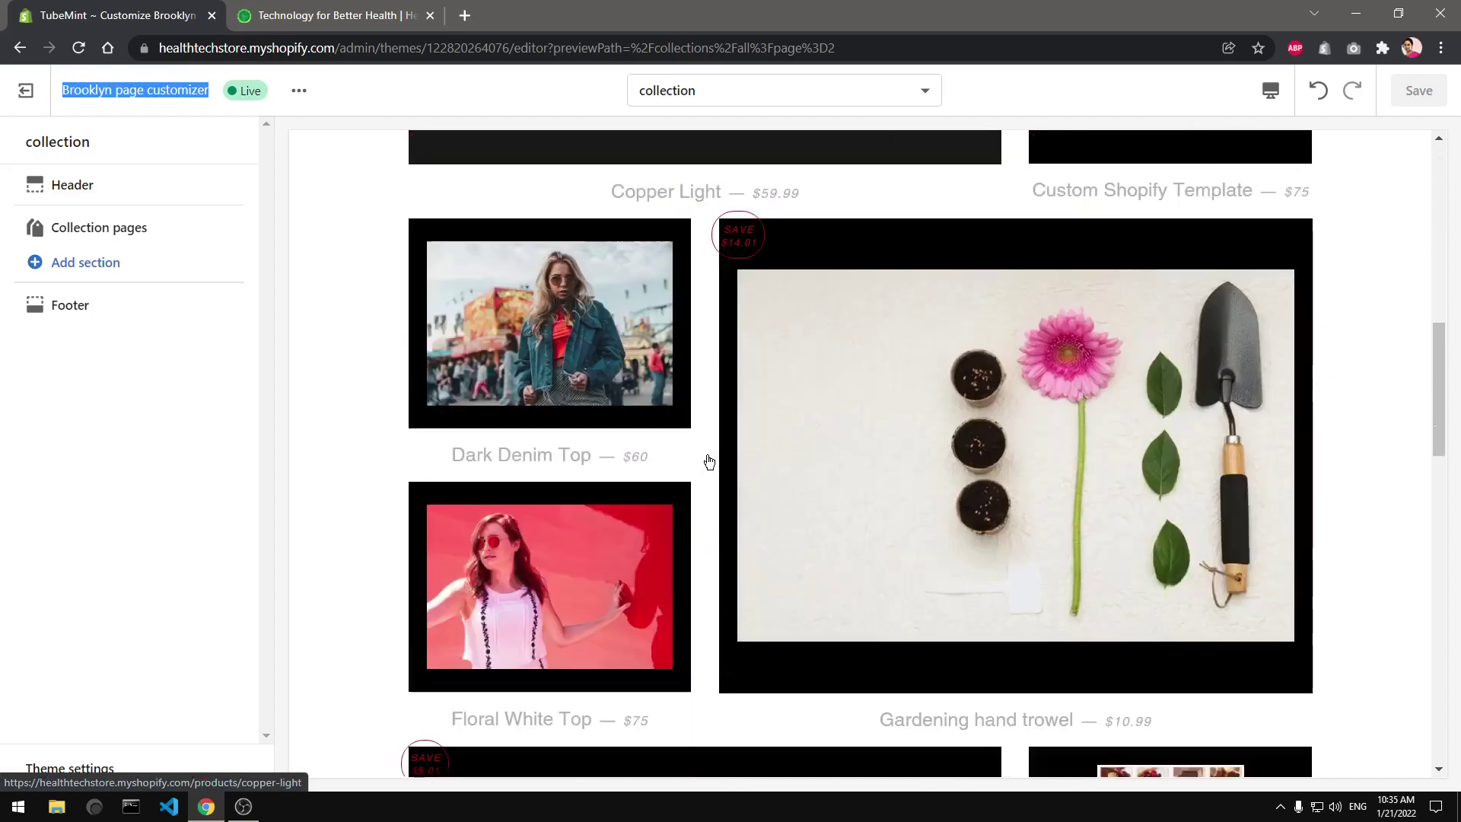
scroll(708, 462, "down", 2)
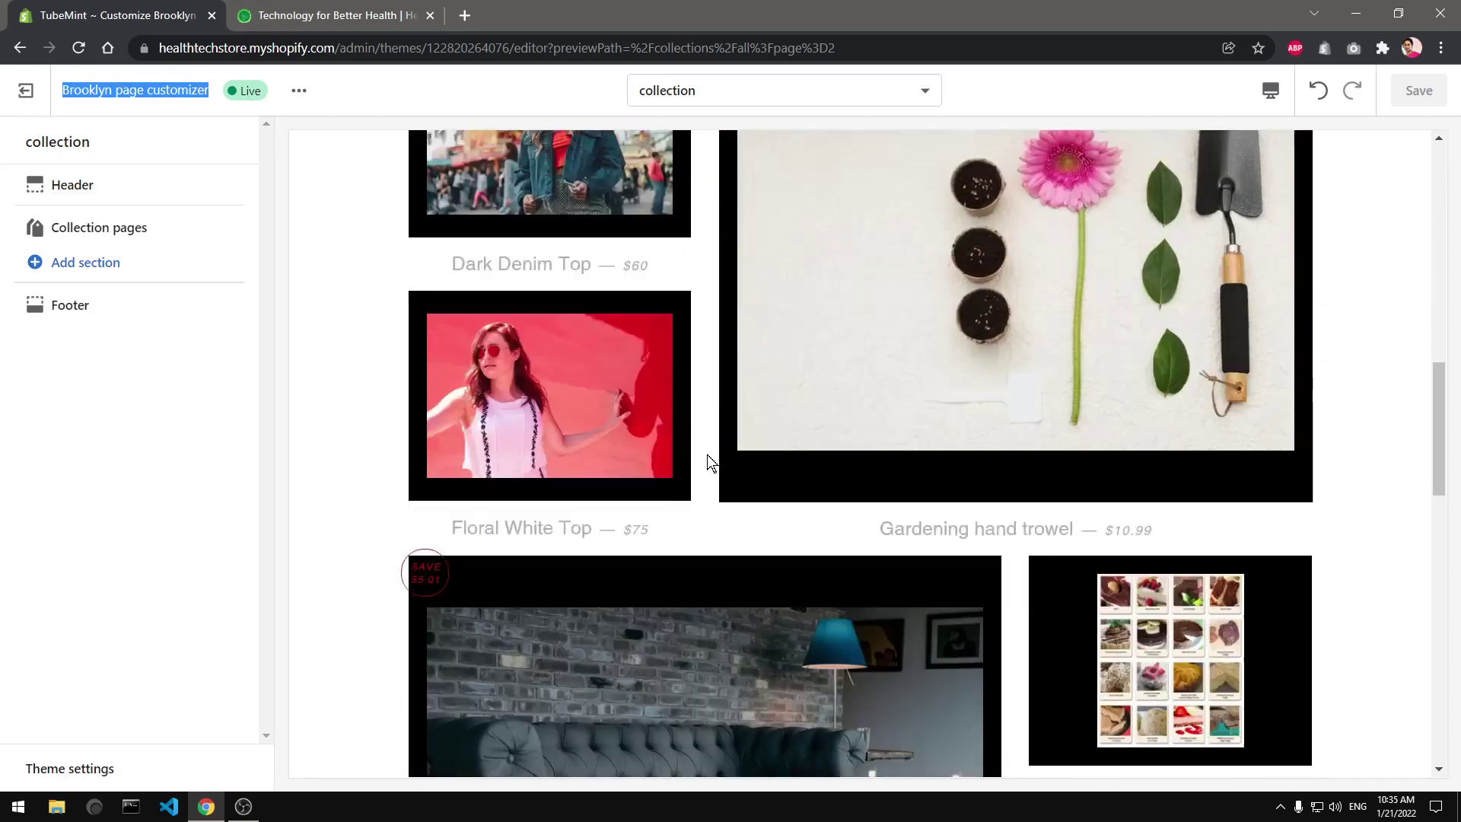
scroll(707, 455, "down", 10)
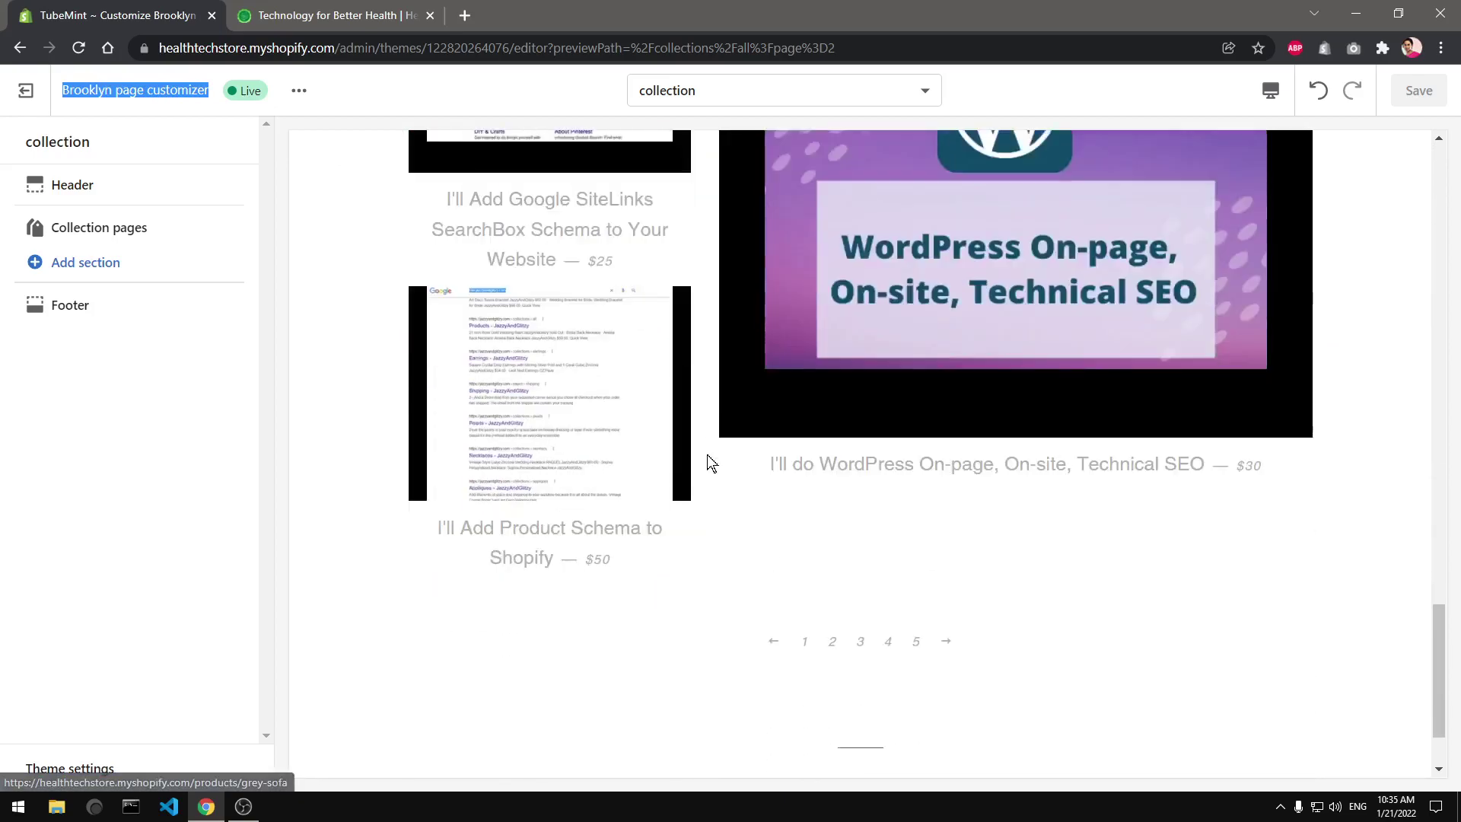
scroll(706, 461, "down", 1)
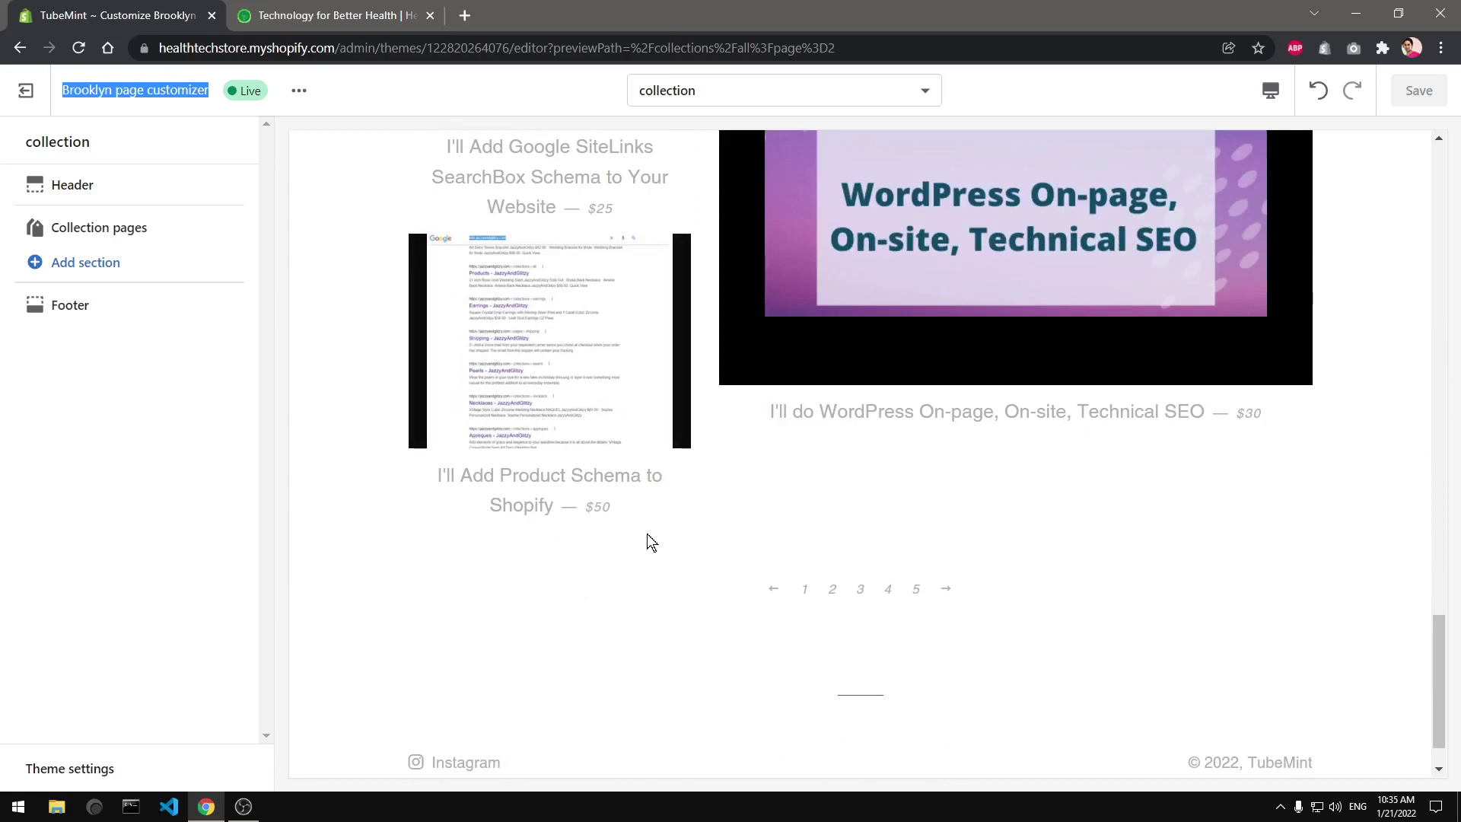
scroll(670, 423, "up", 6)
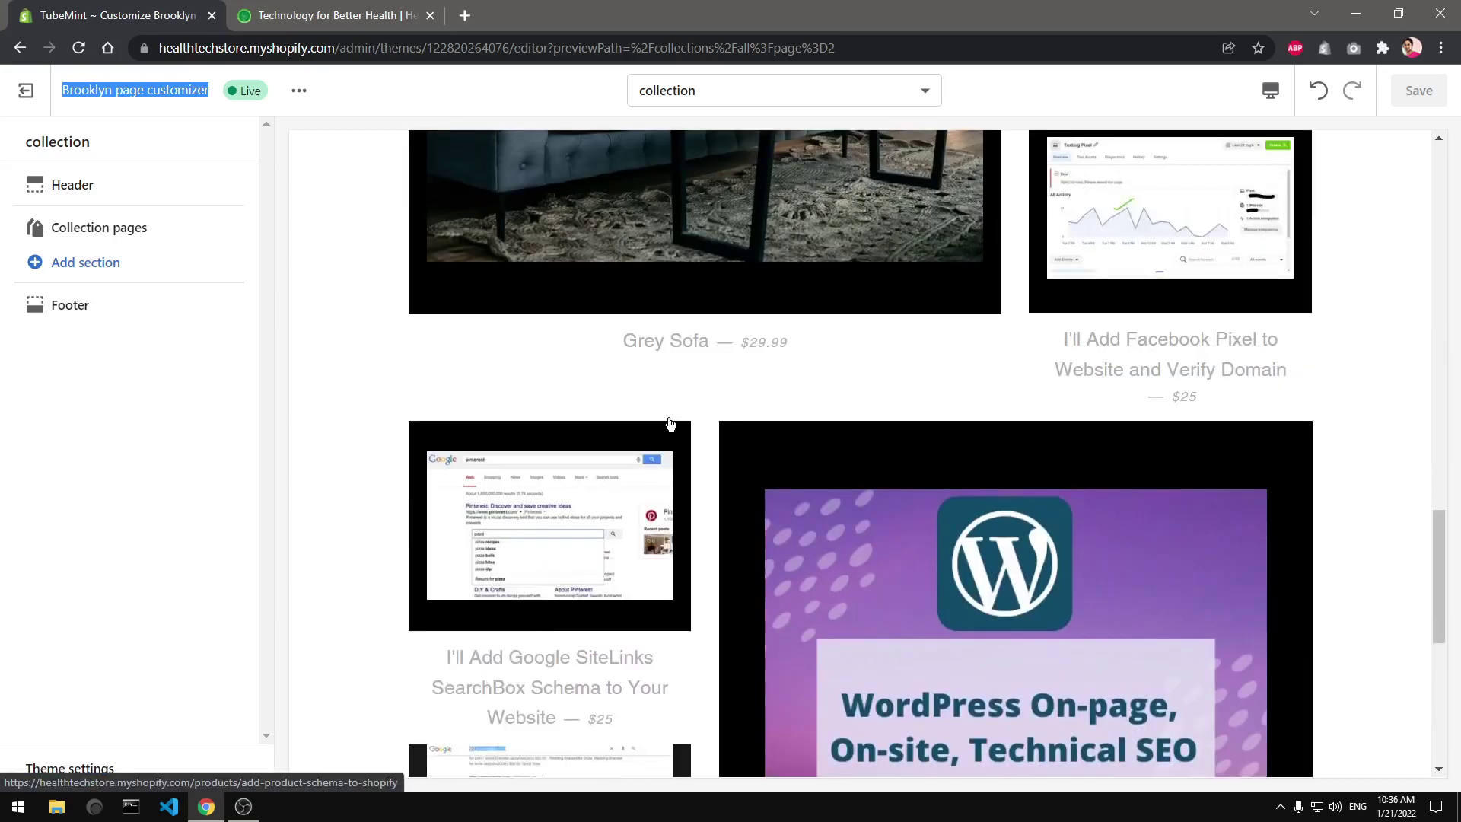
scroll(670, 423, "up", 14)
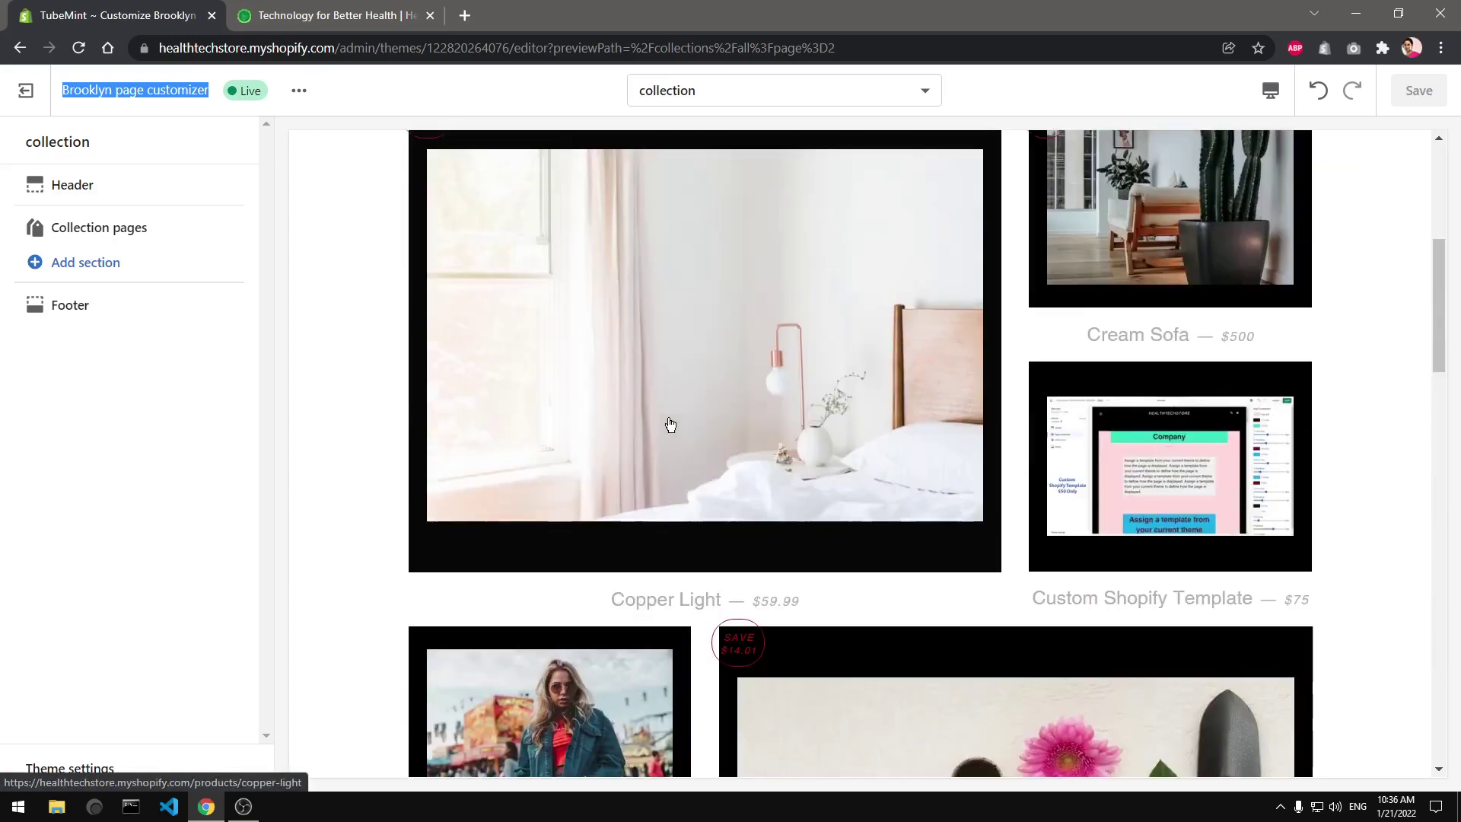
scroll(669, 423, "up", 6)
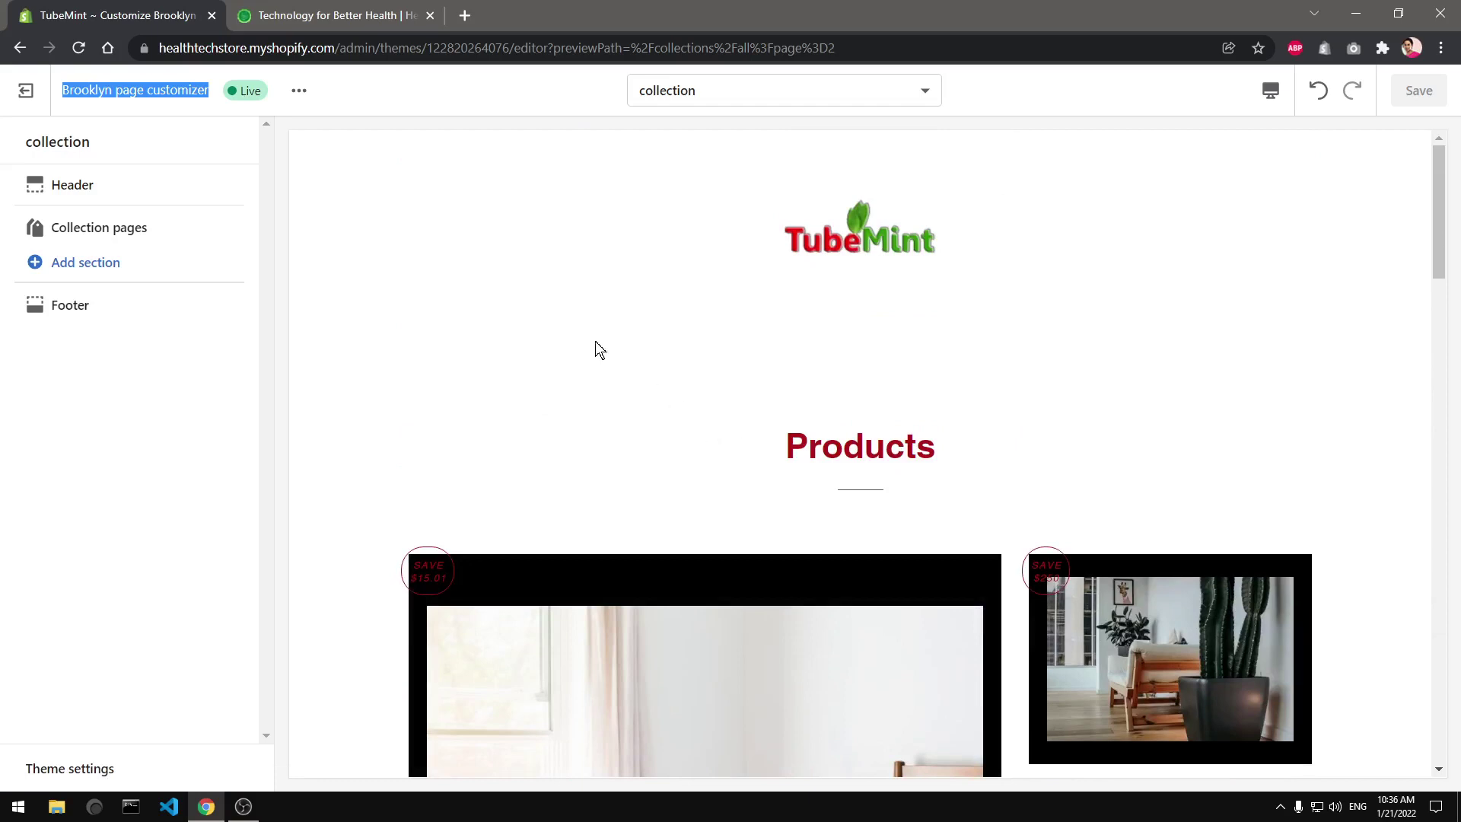
left_click(368, 93)
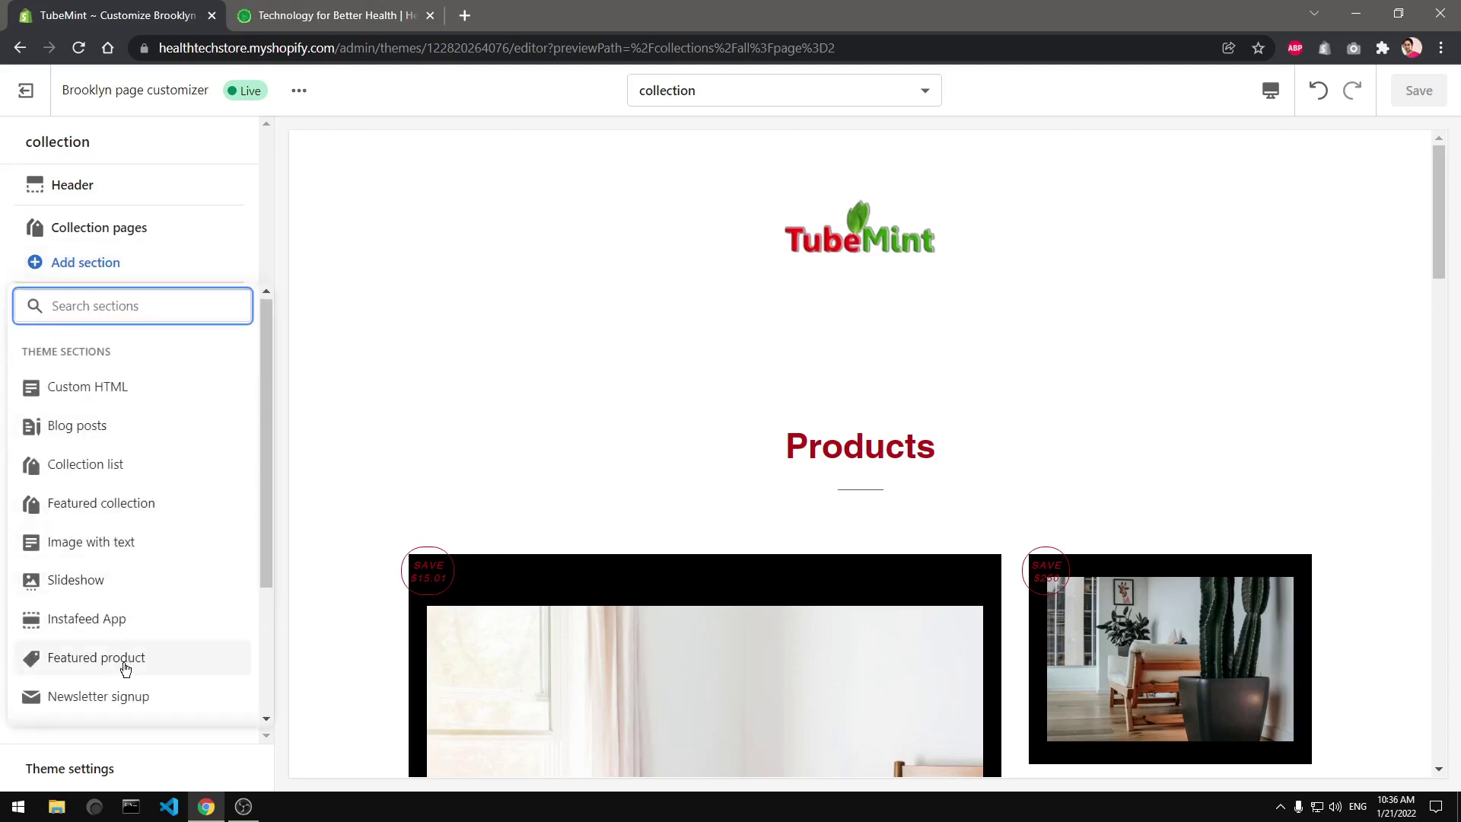
- Switch to the Home page template, then bring up the product templates list
left_click(531, 267)
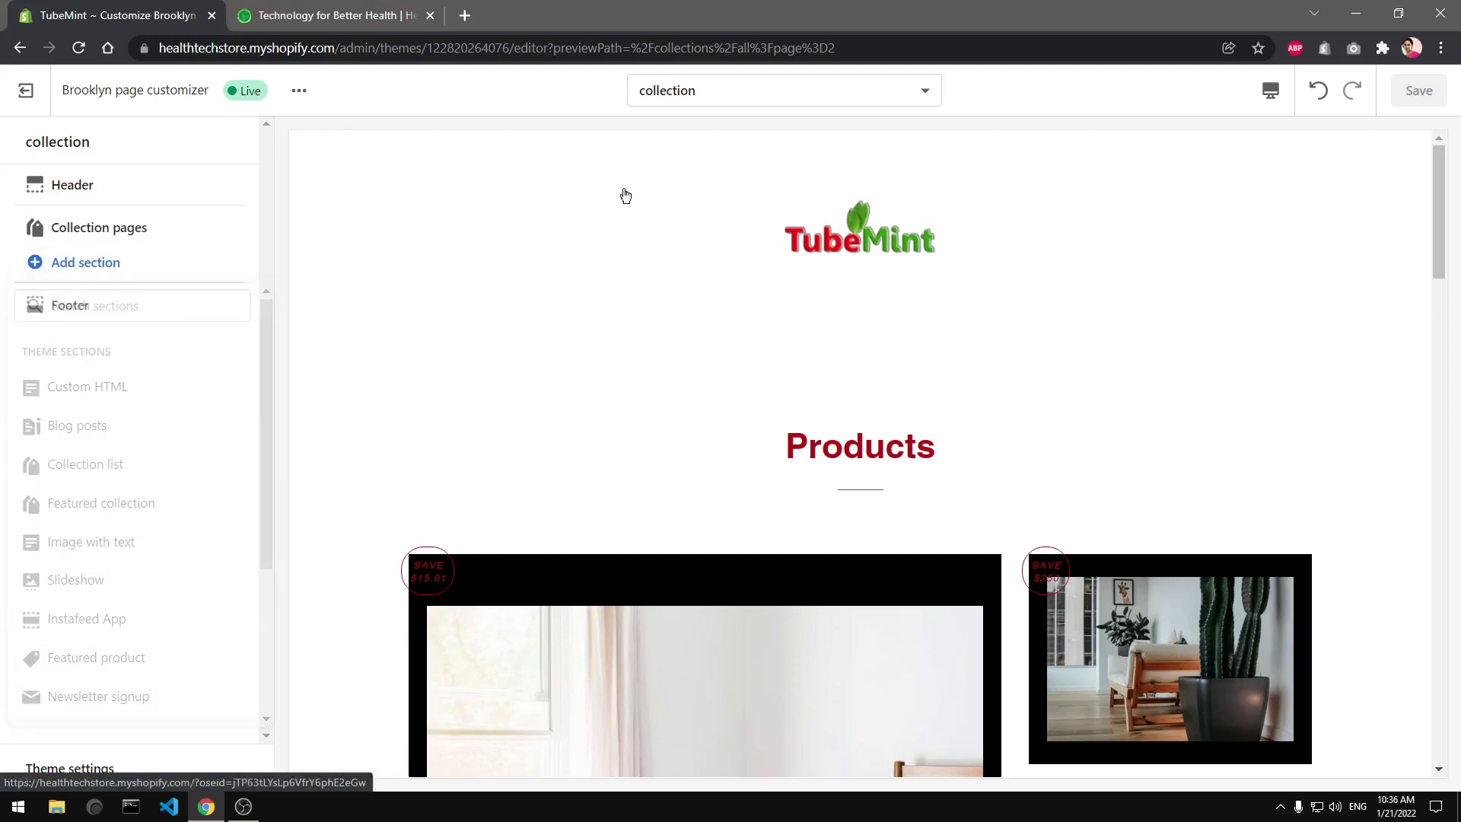
left_click(678, 101)
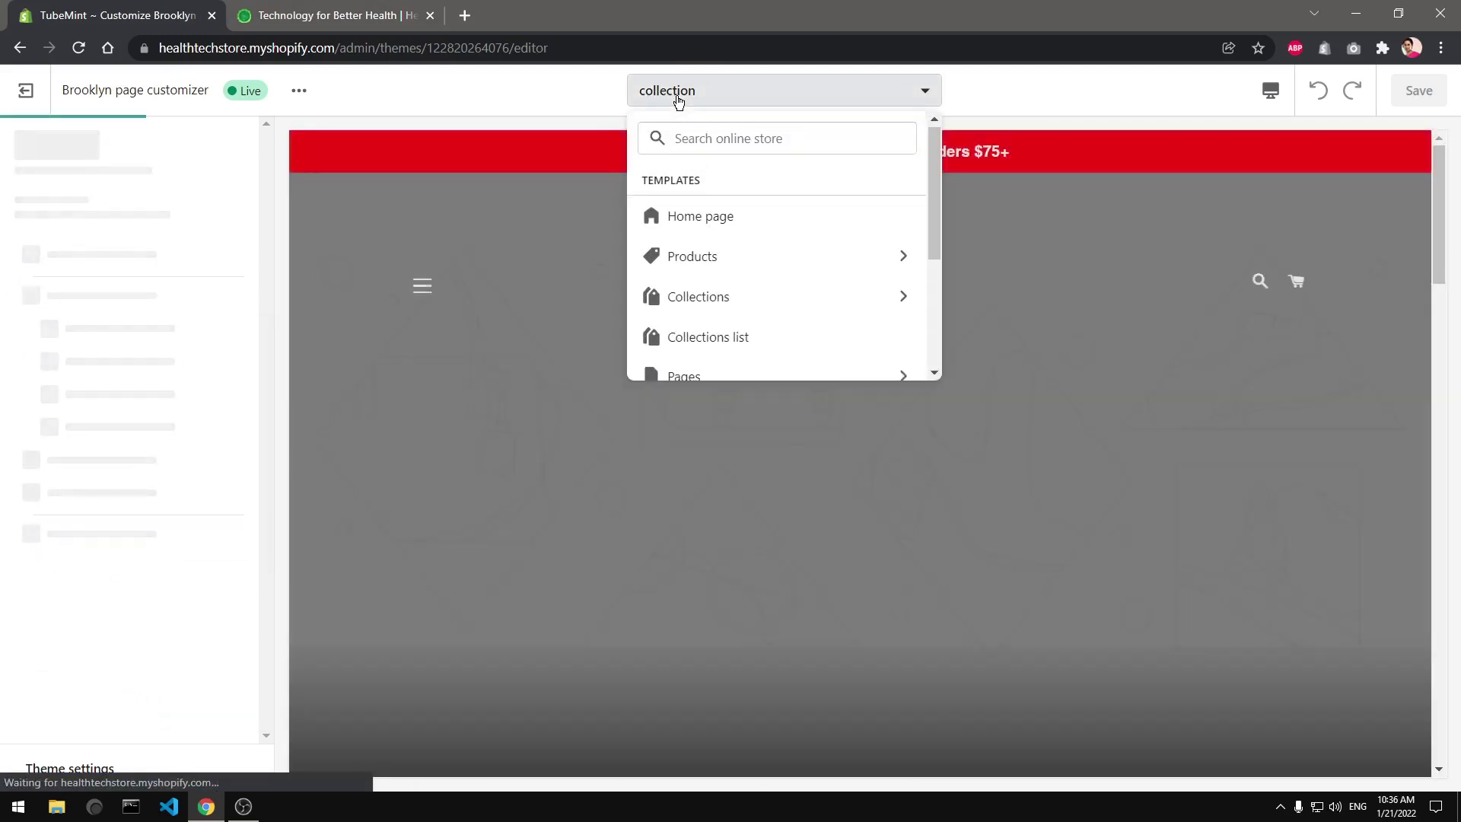
left_click(683, 221)
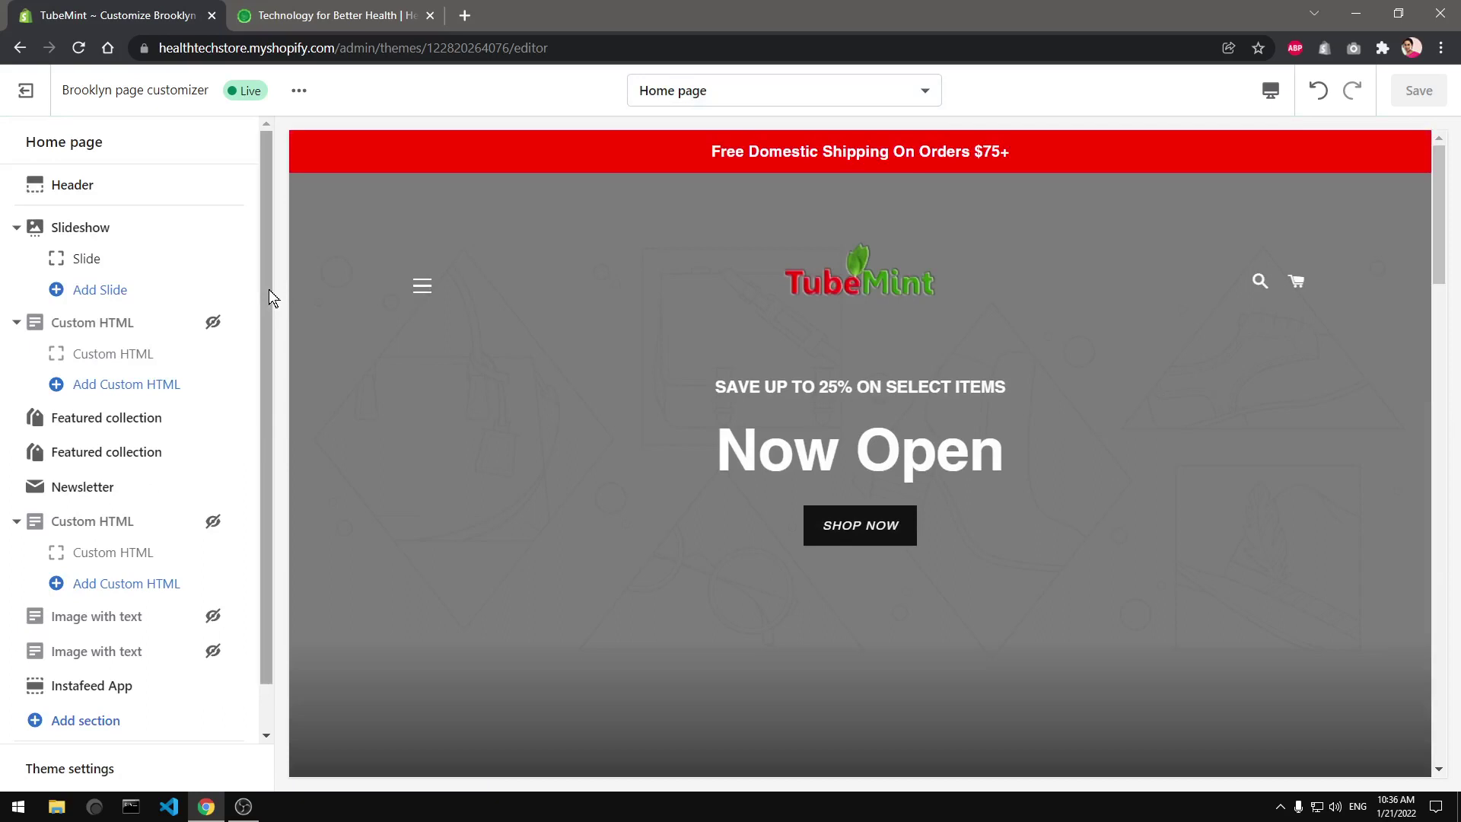
scroll(265, 311, "down", 1)
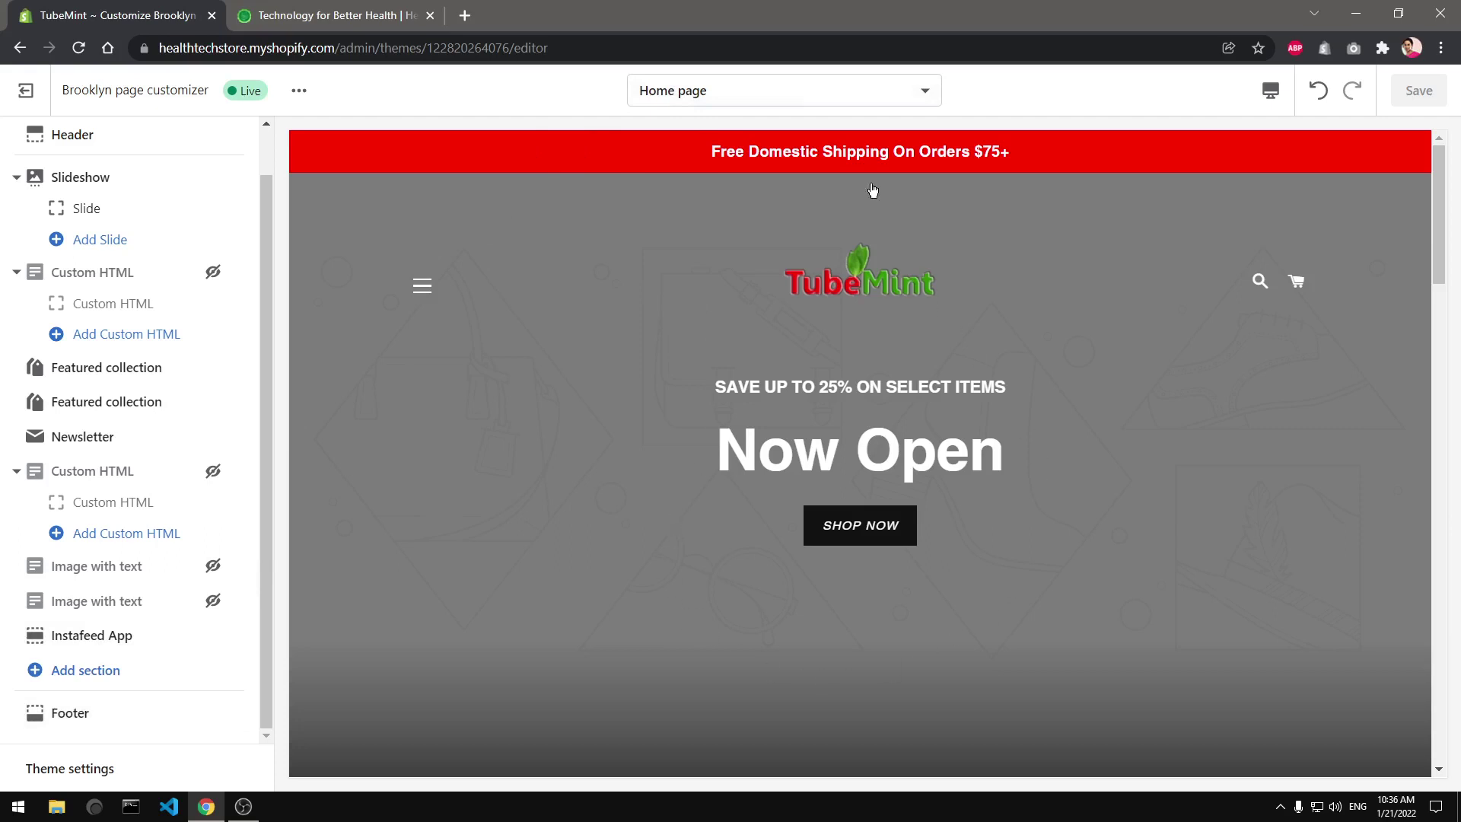
left_click(751, 95)
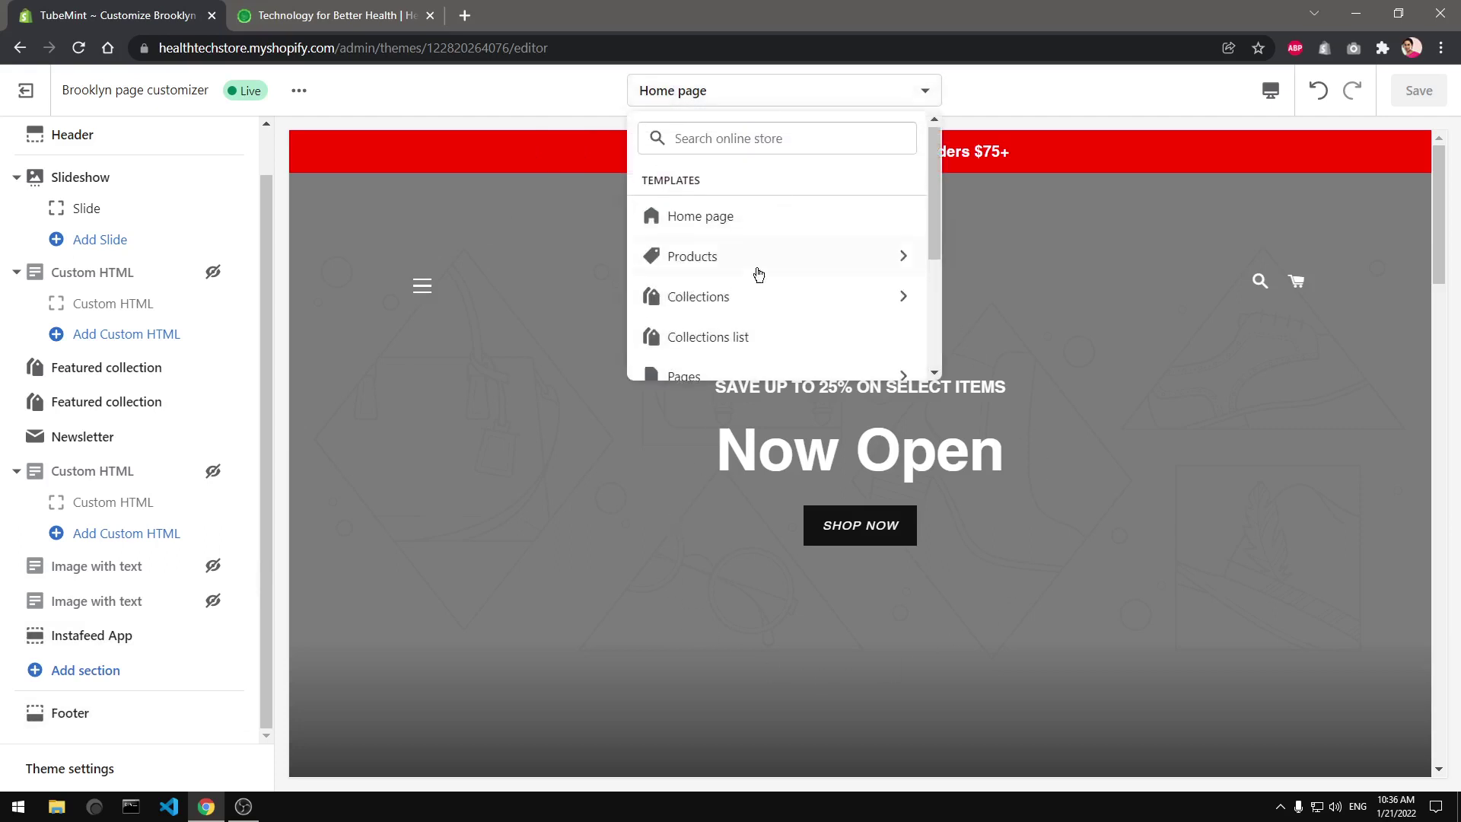
left_click(741, 272)
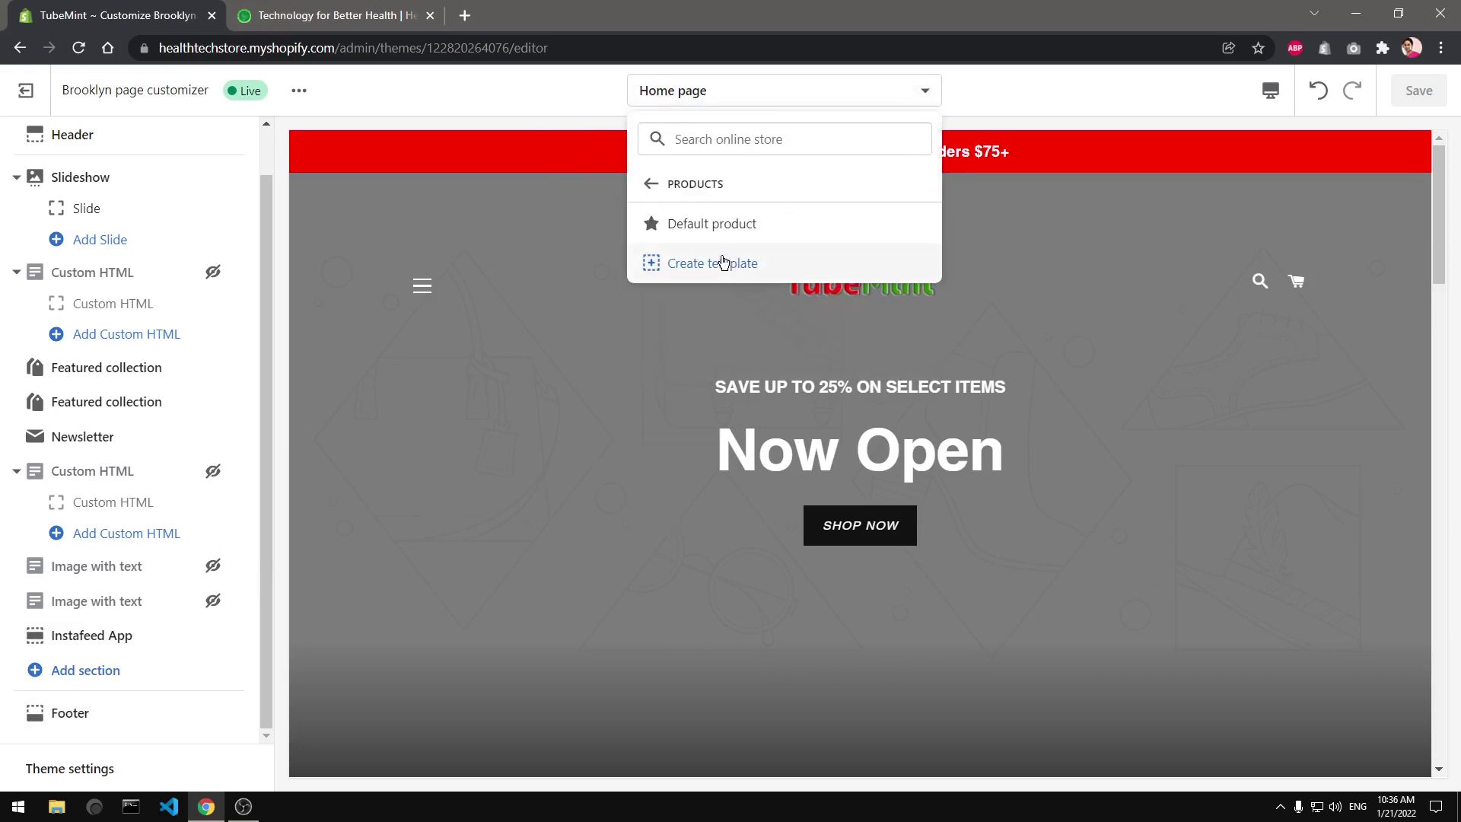
- Edit the Default product template, browsing its addable sections and Product pages settings
left_click(697, 226)
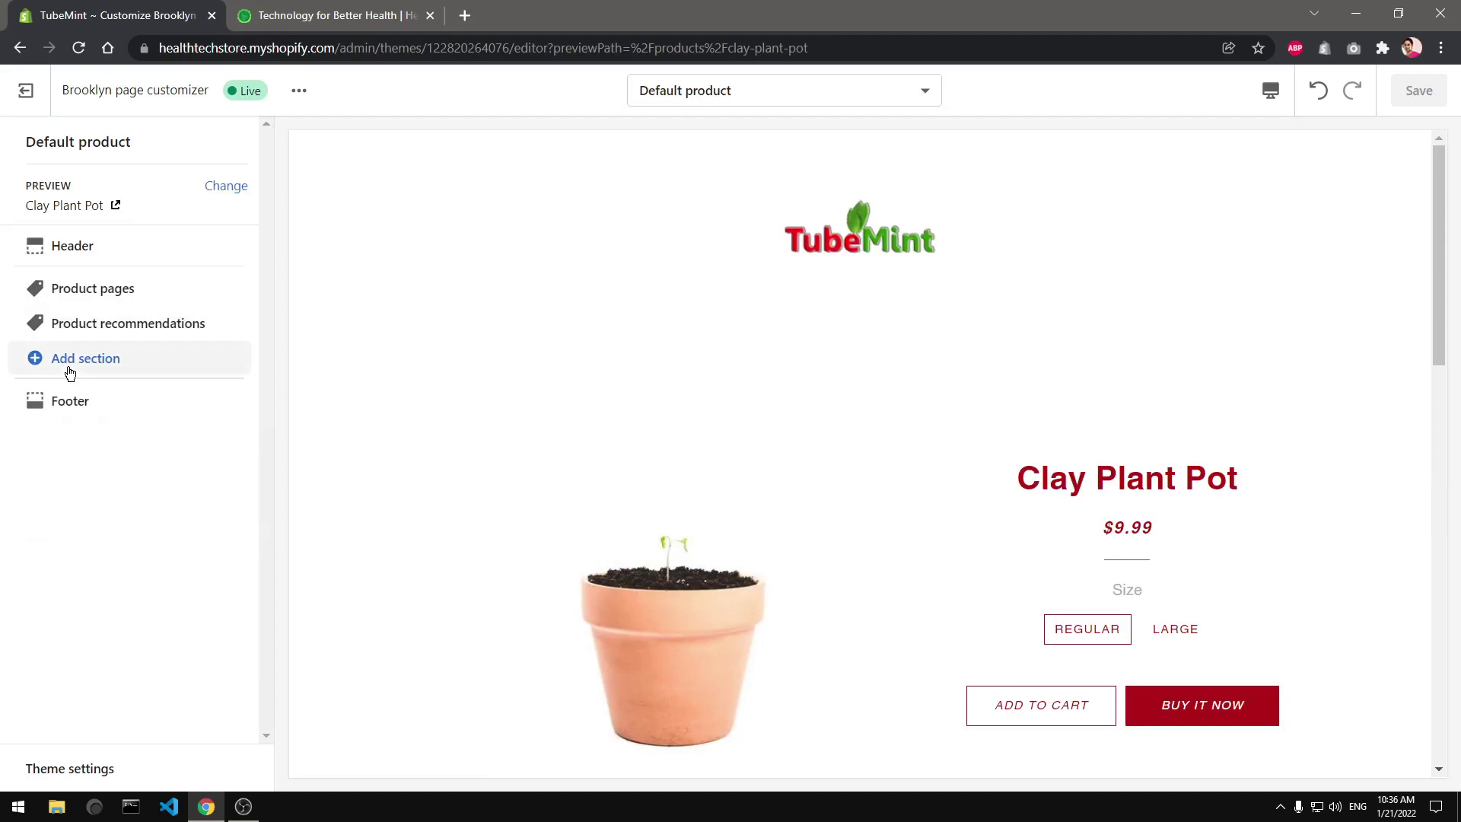
left_click(70, 371)
scroll(154, 670, "down", 5)
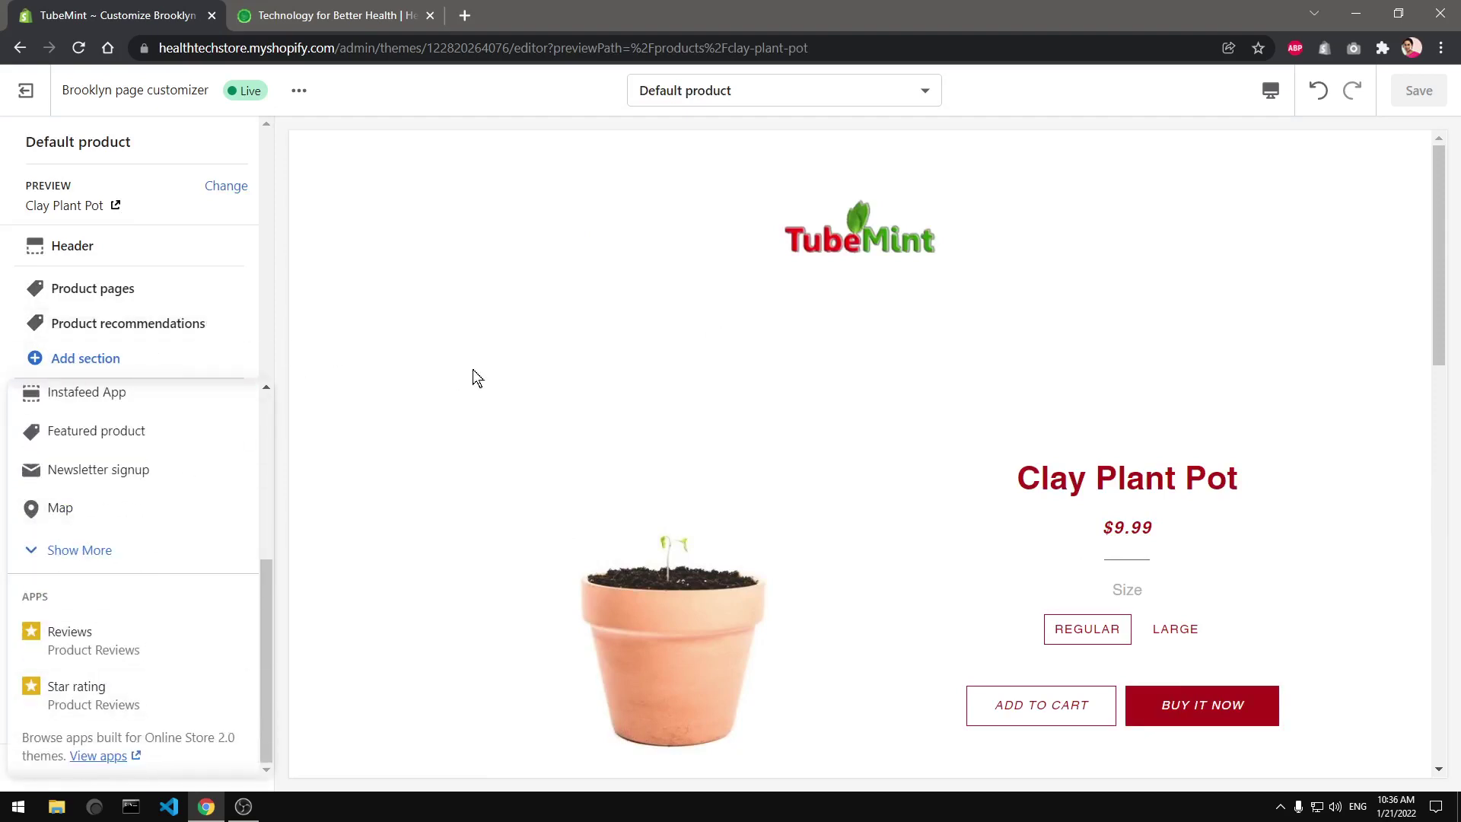
left_click(414, 355)
left_click(107, 287)
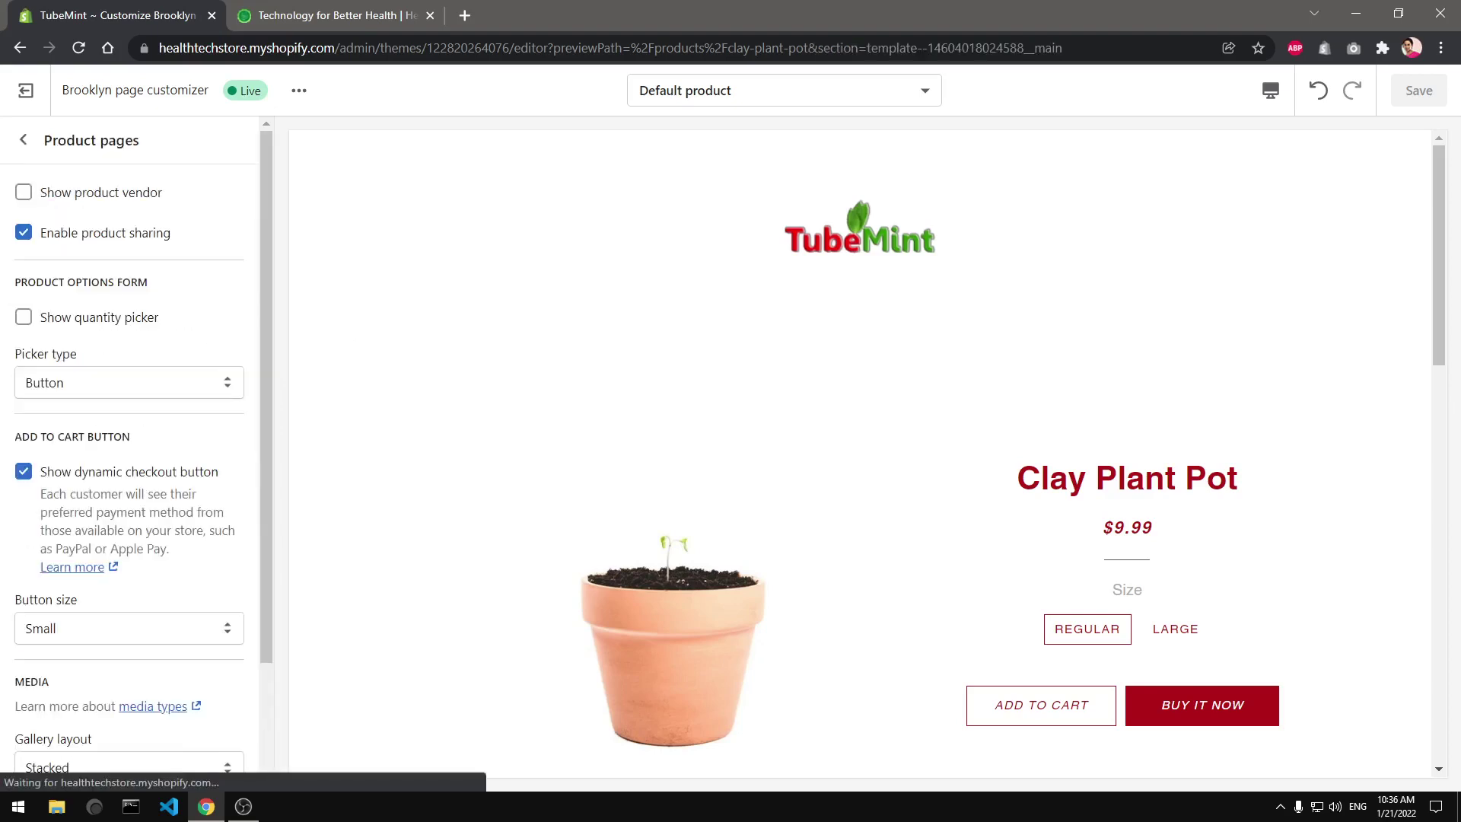
left_click(23, 139)
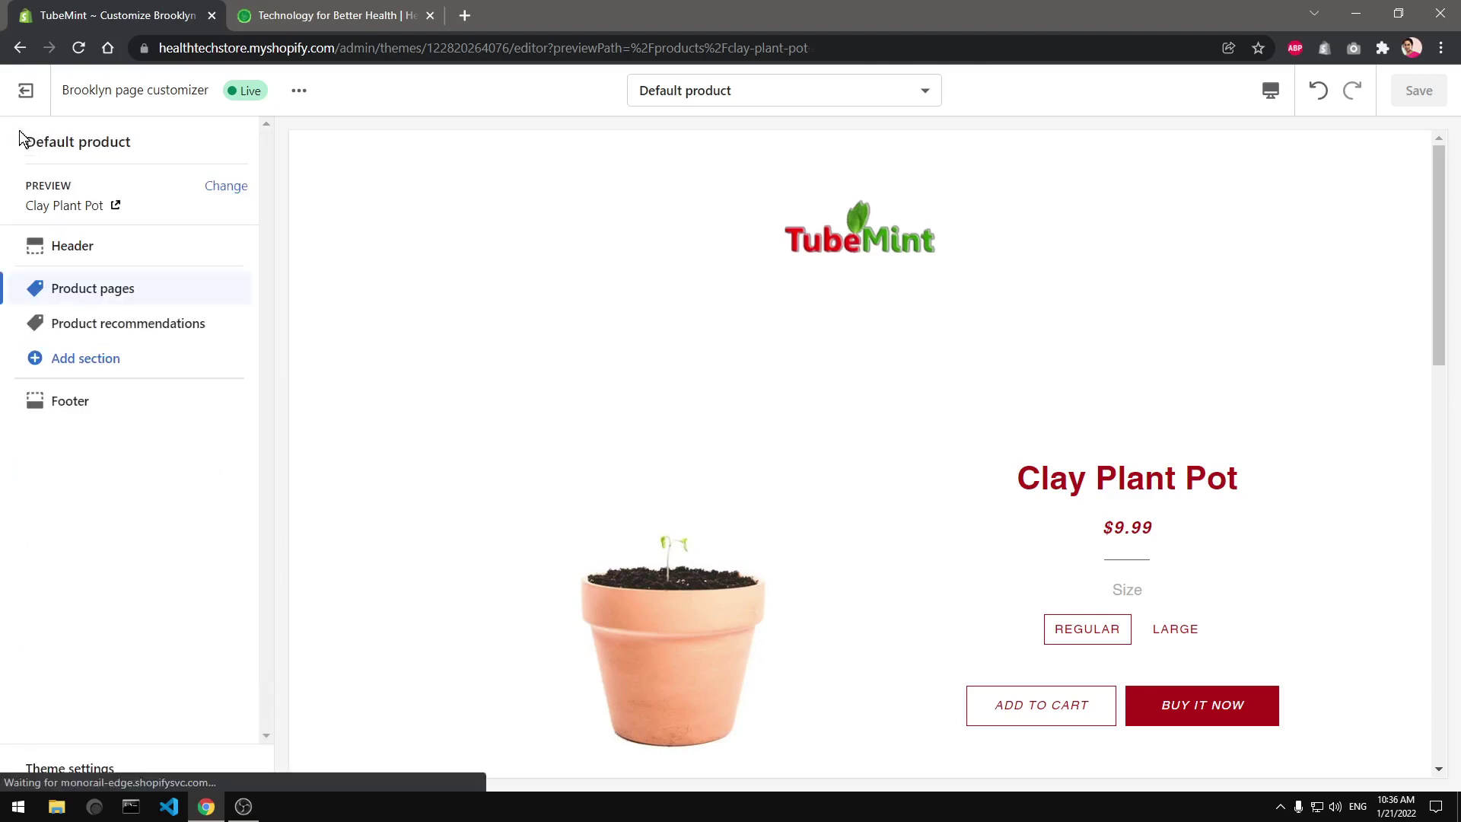
left_click(67, 358)
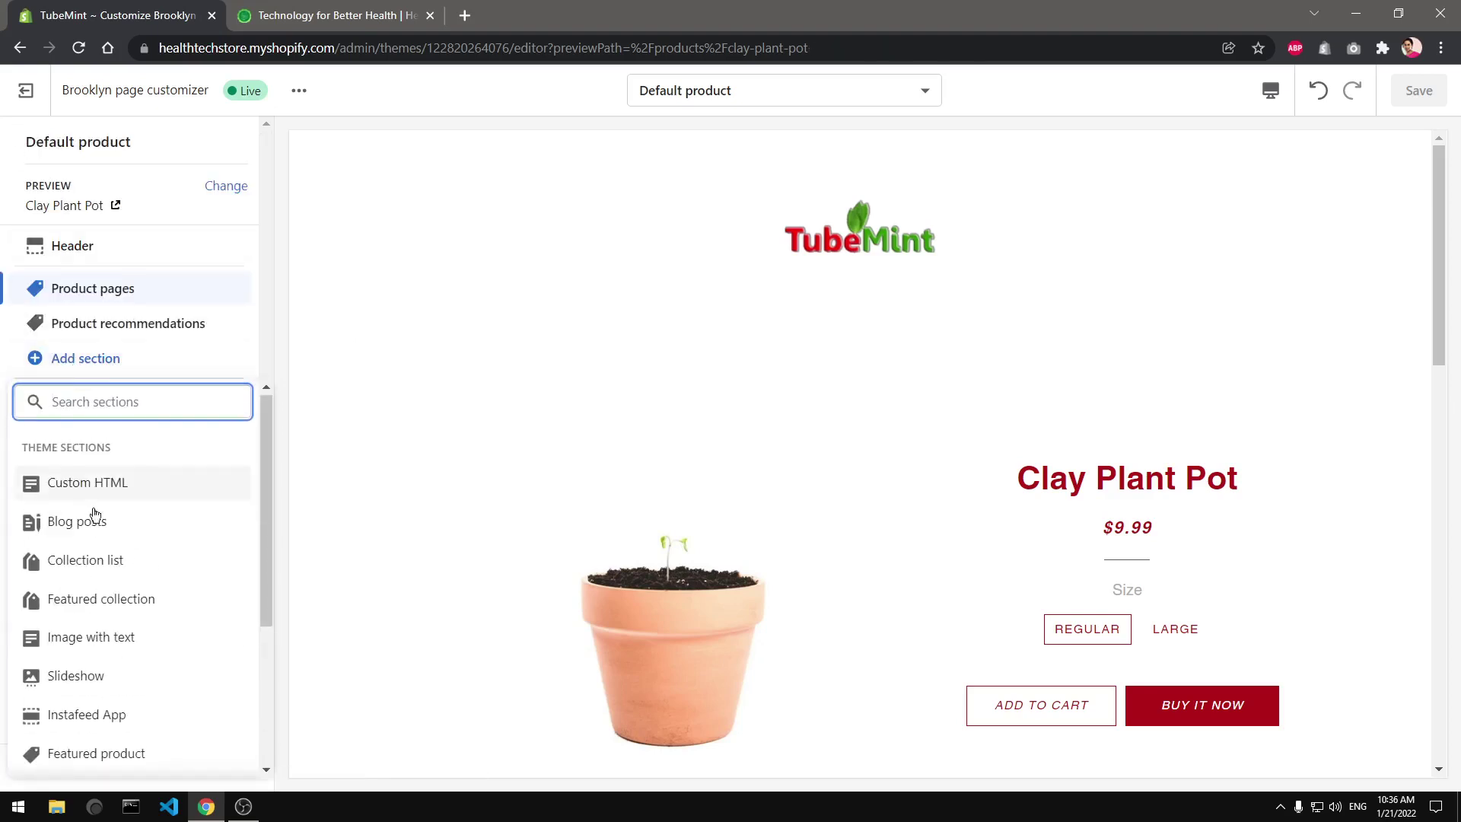
left_click(419, 411)
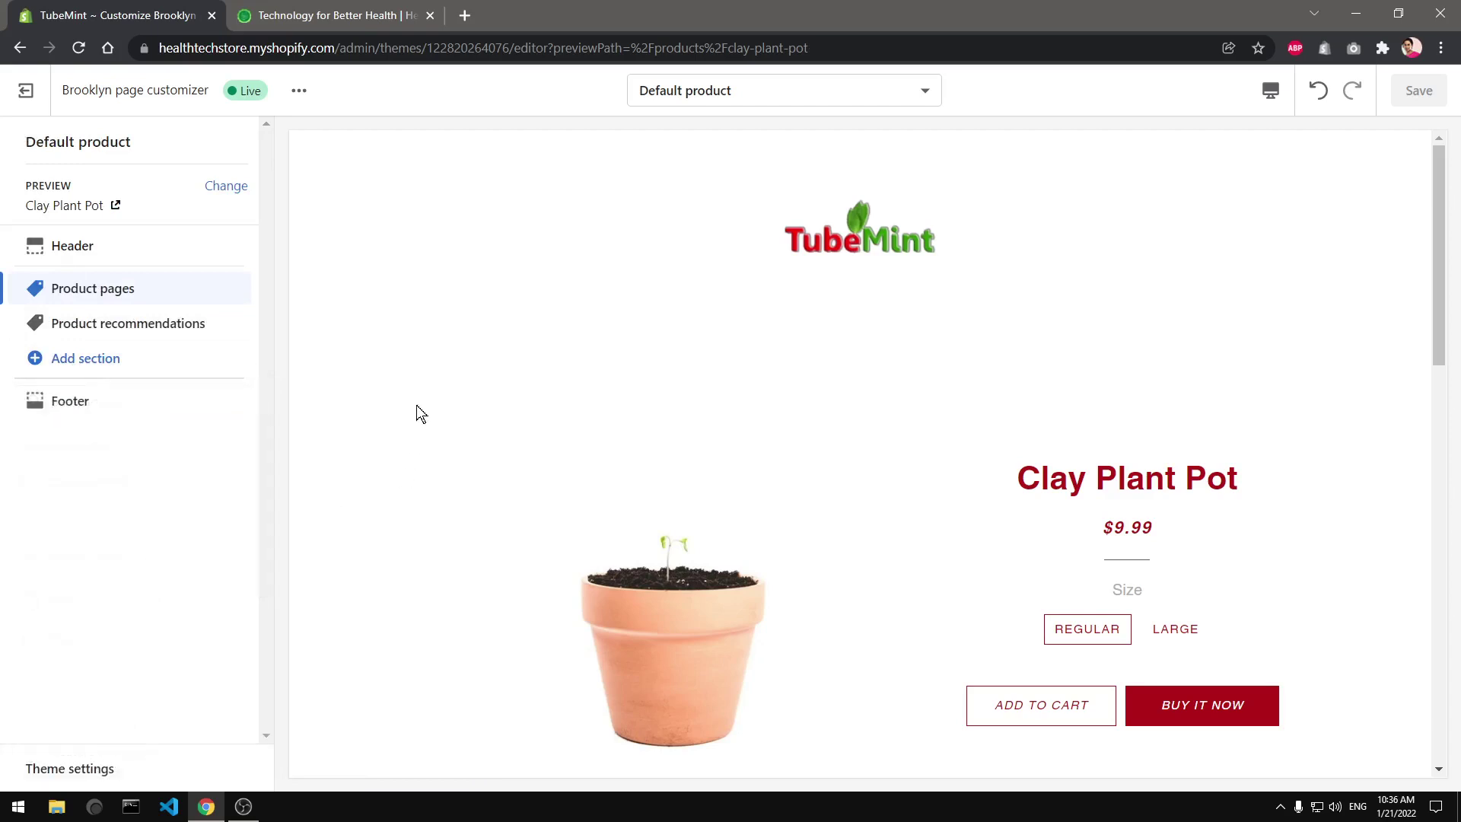
- Bring up the list of collection templates
left_click(709, 93)
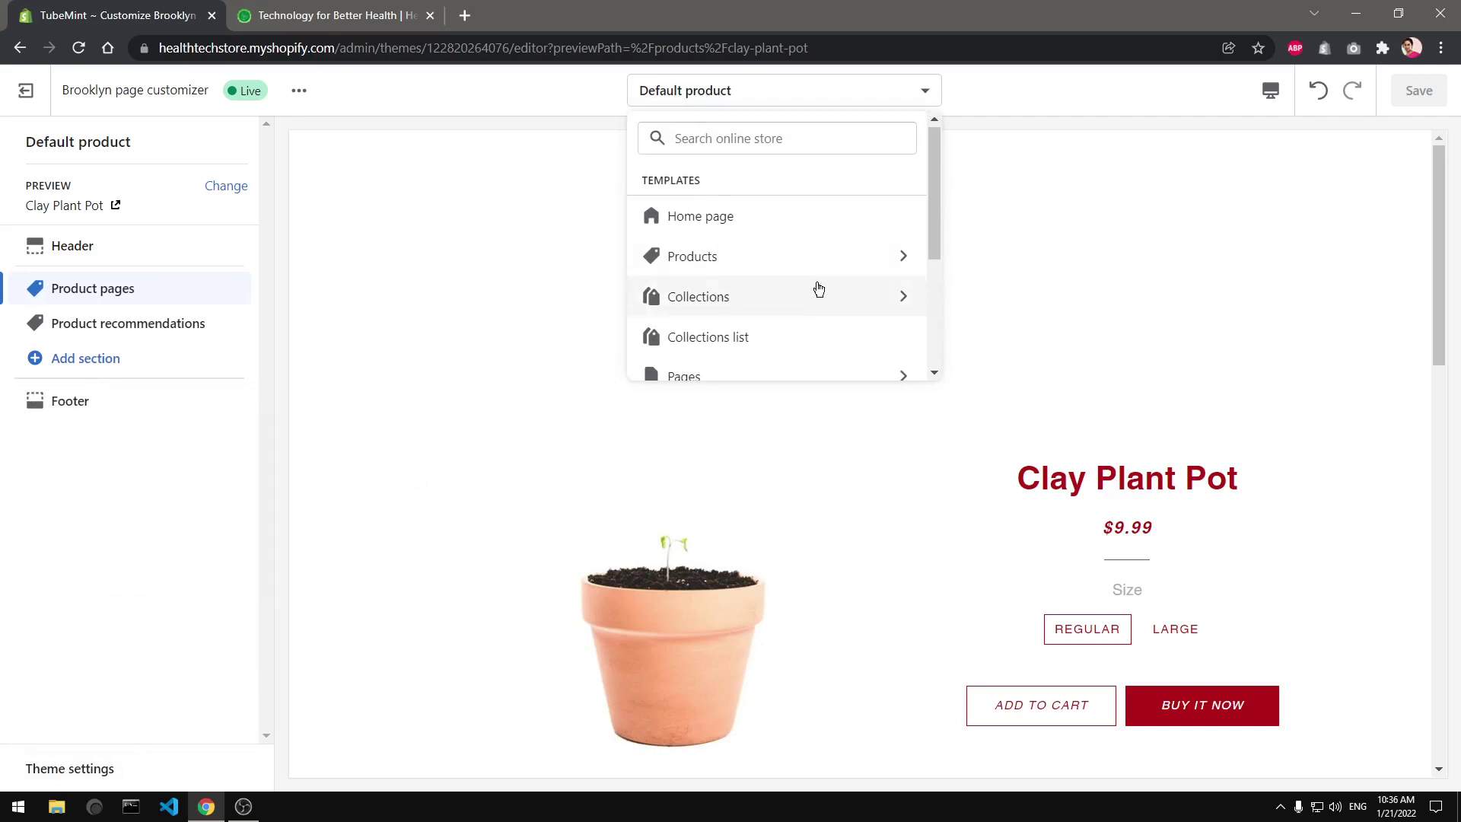
scroll(784, 292, "down", 1)
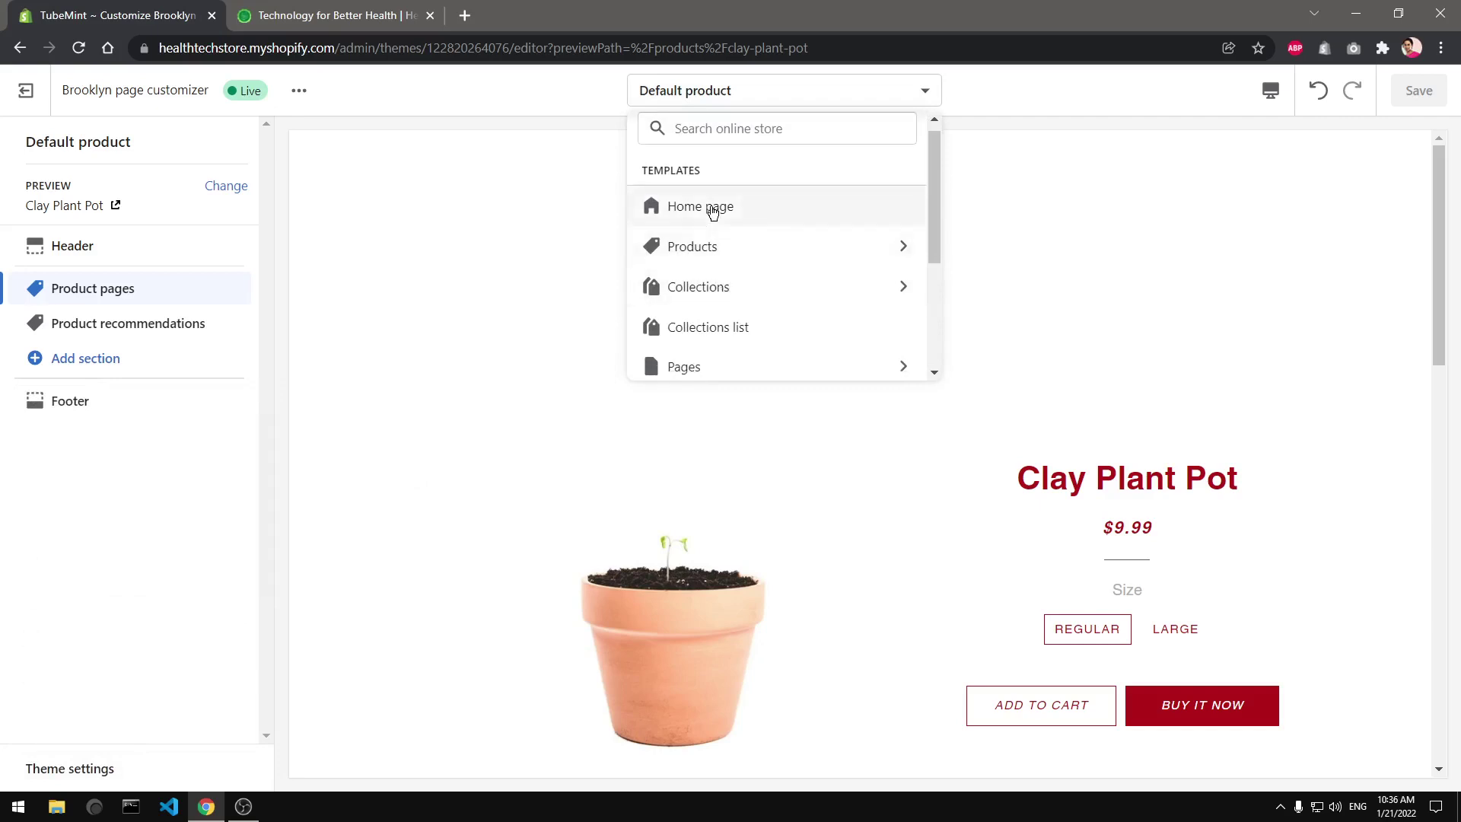
left_click(687, 289)
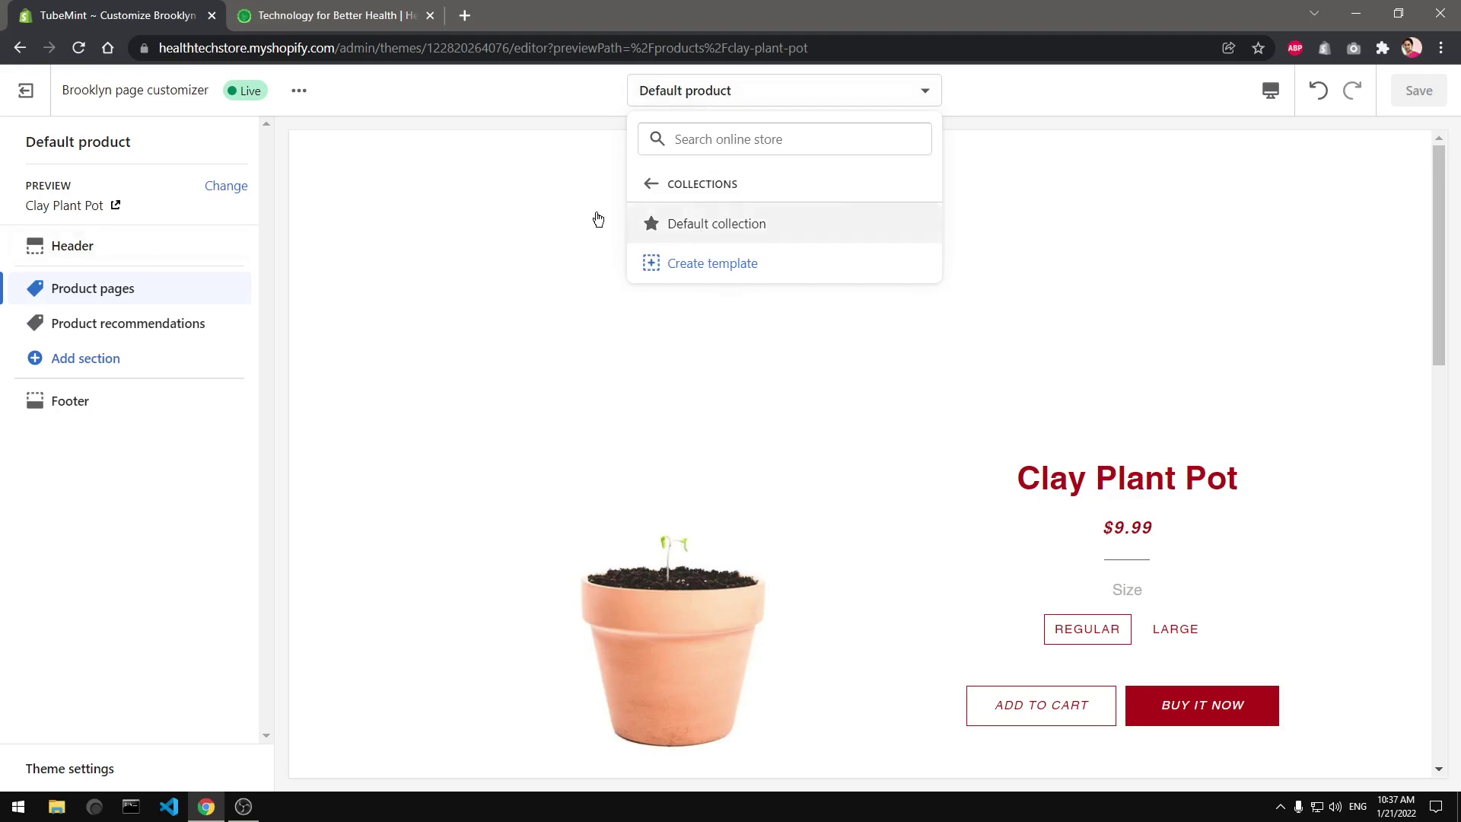
- Edit the Default collection template and browse its addable sections
left_click(717, 223)
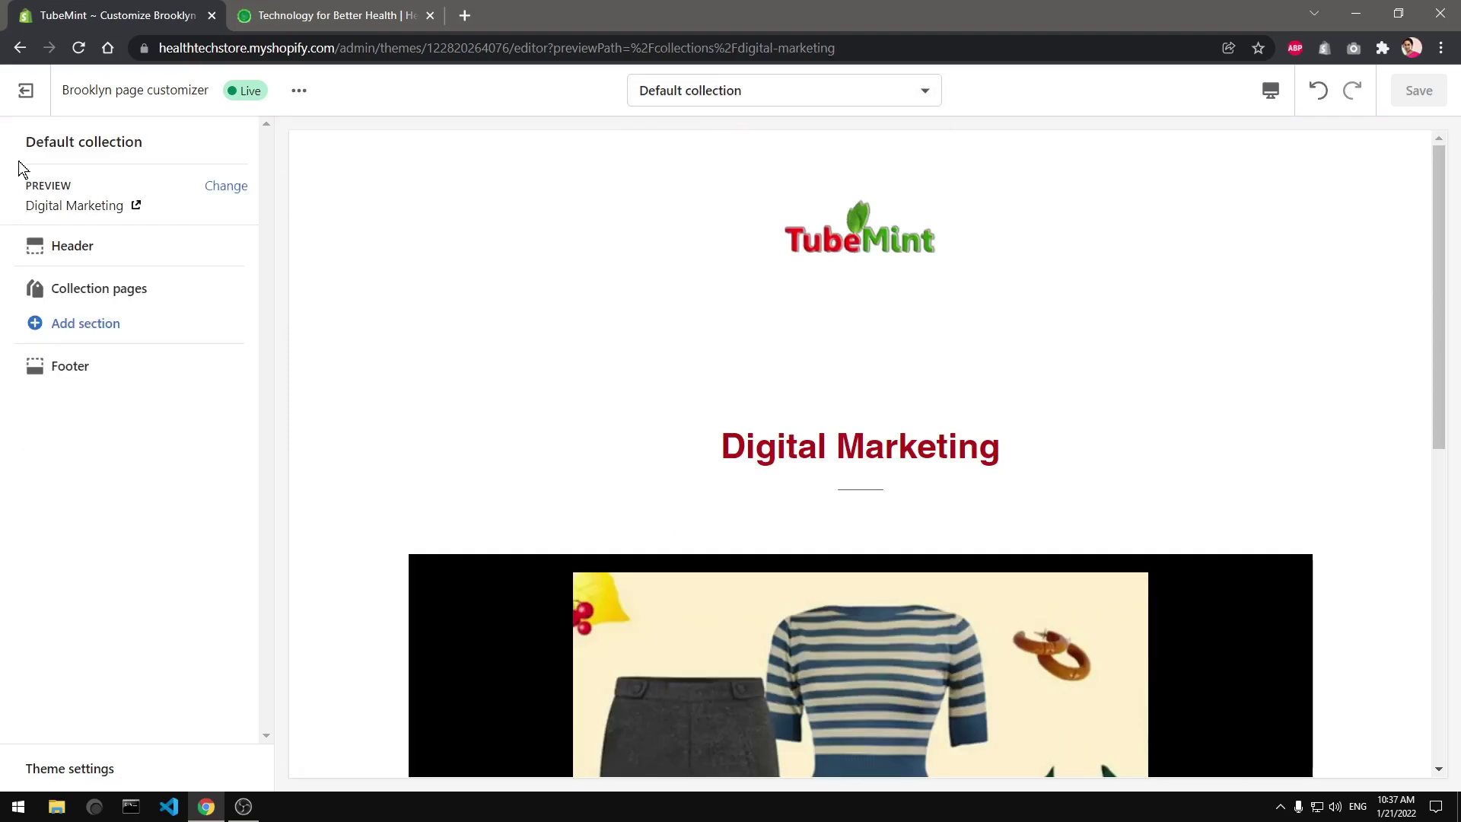
left_click(95, 328)
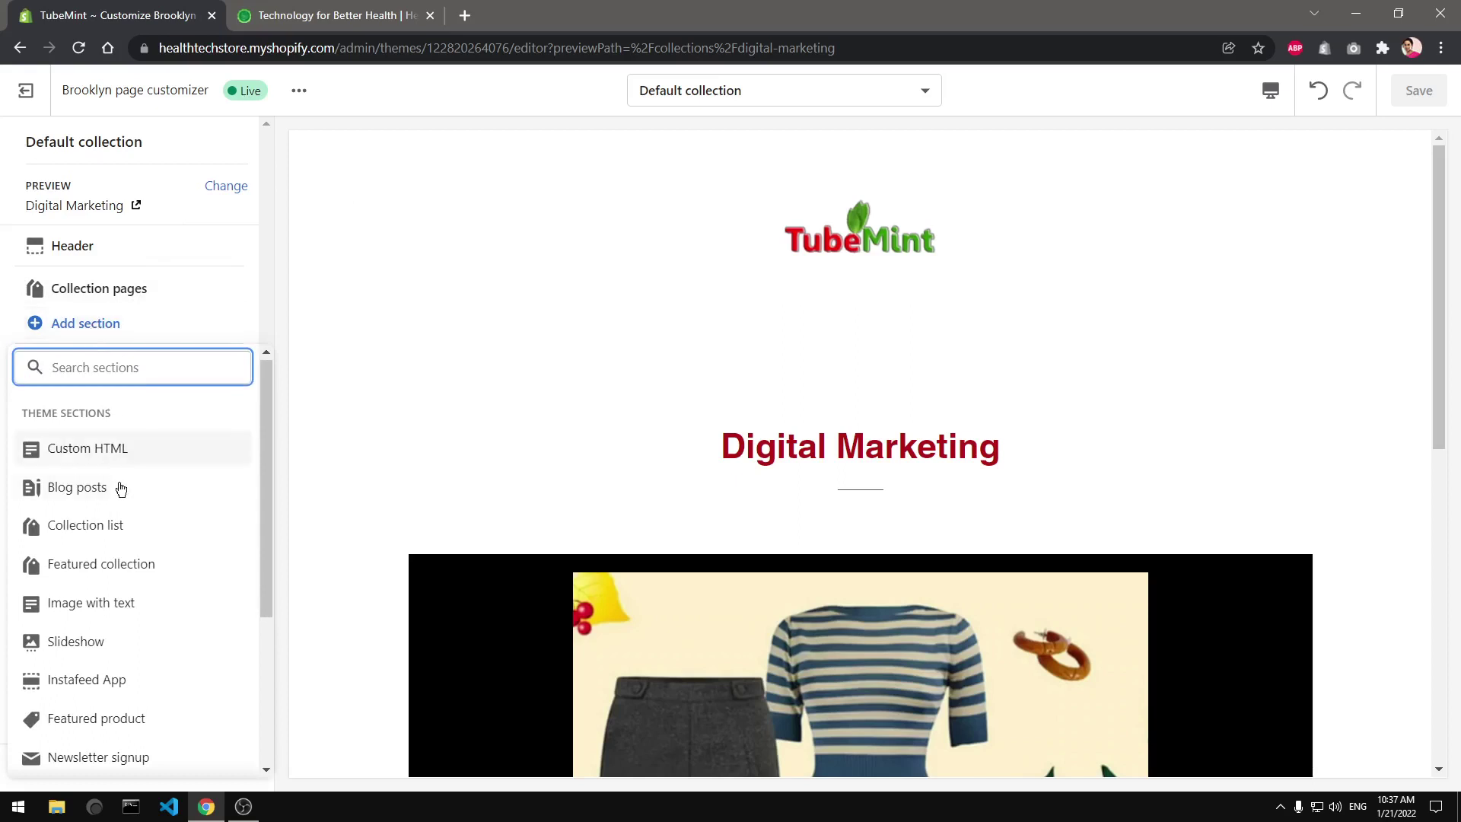
scroll(156, 601, "down", 2)
scroll(159, 605, "down", 1)
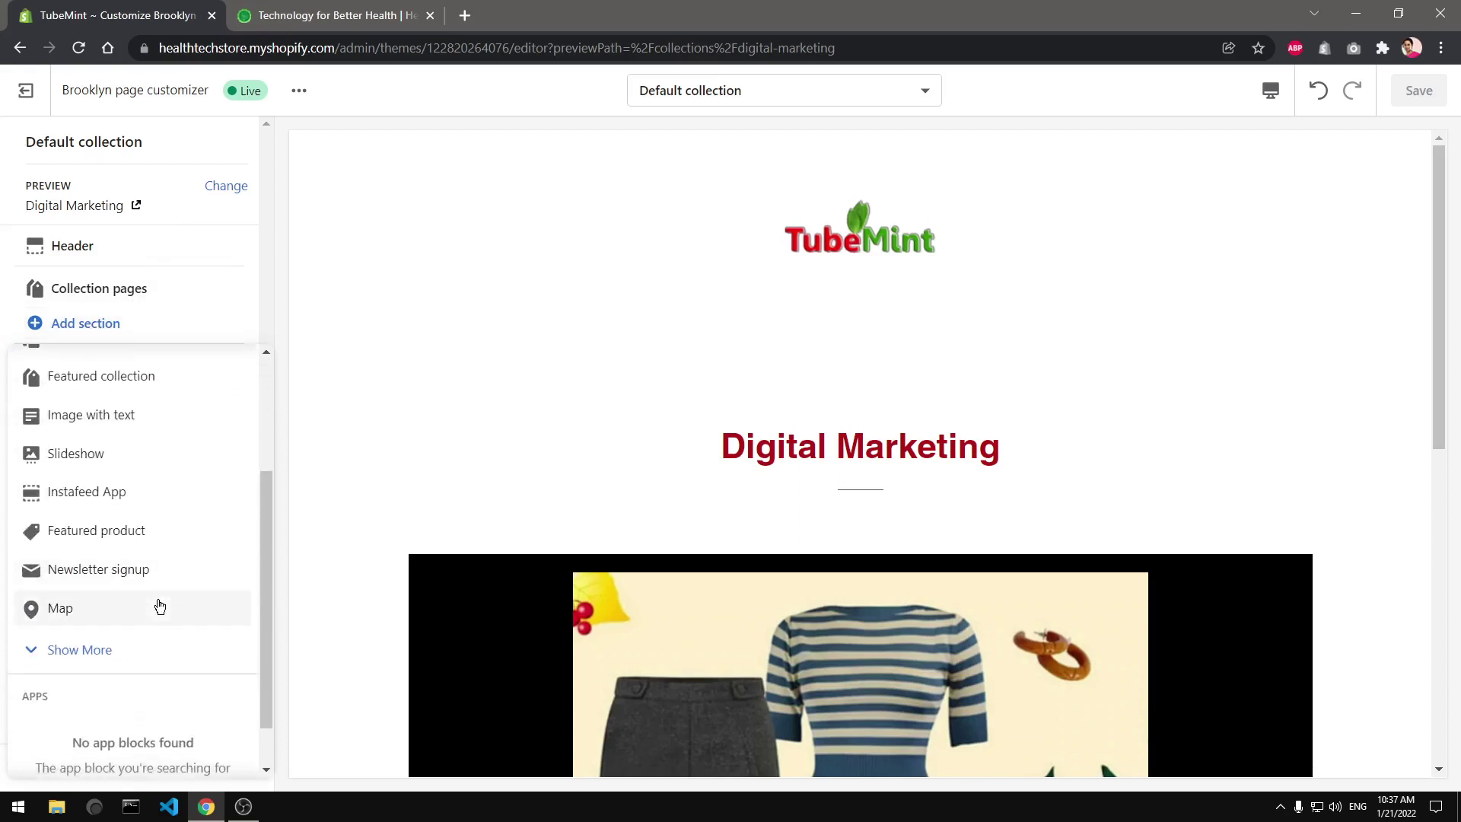
scroll(159, 605, "up", 3)
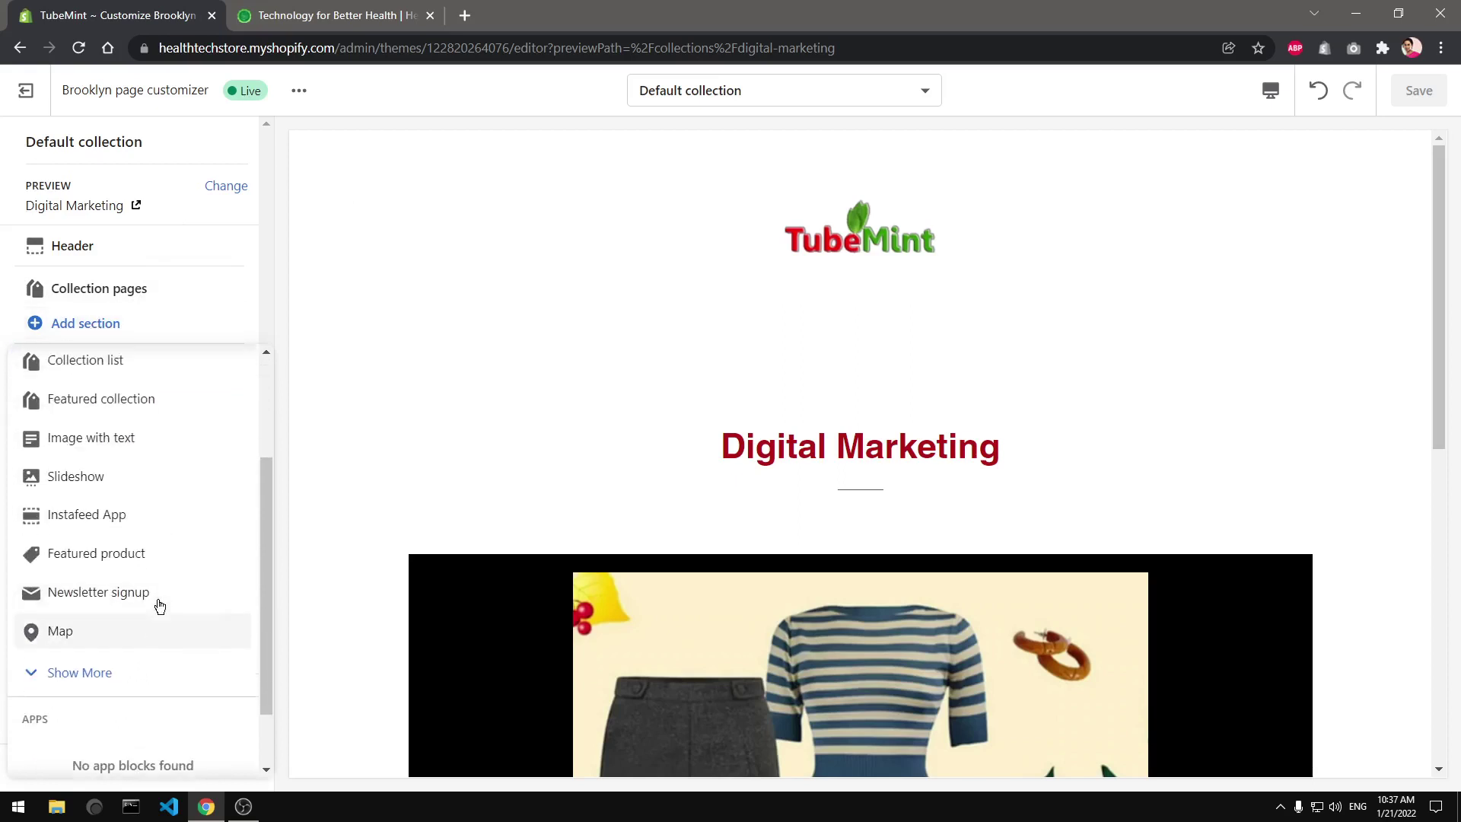
left_click(431, 295)
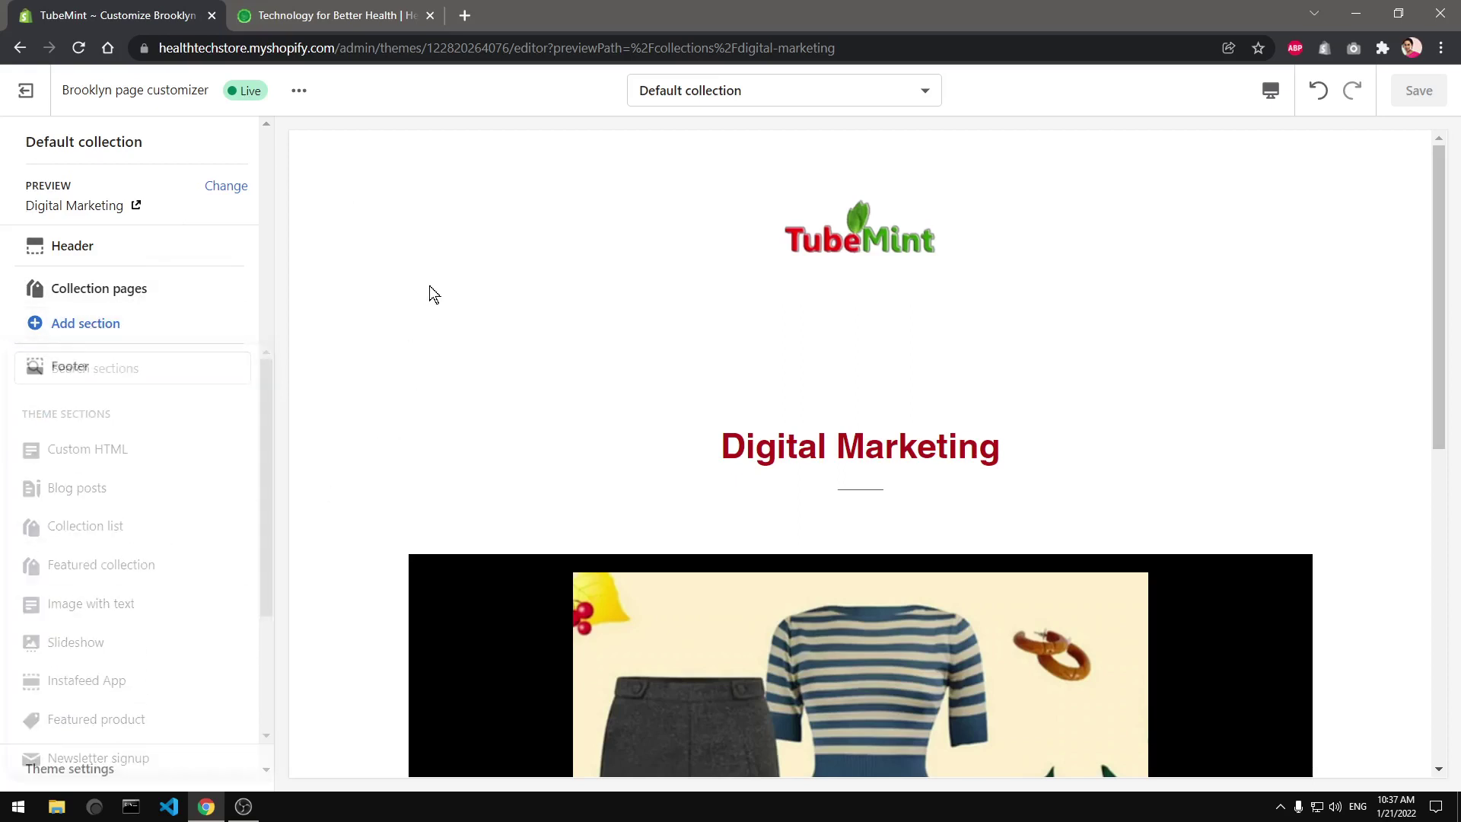
- Switch to the Collections list template and browse its addable sections
left_click(706, 92)
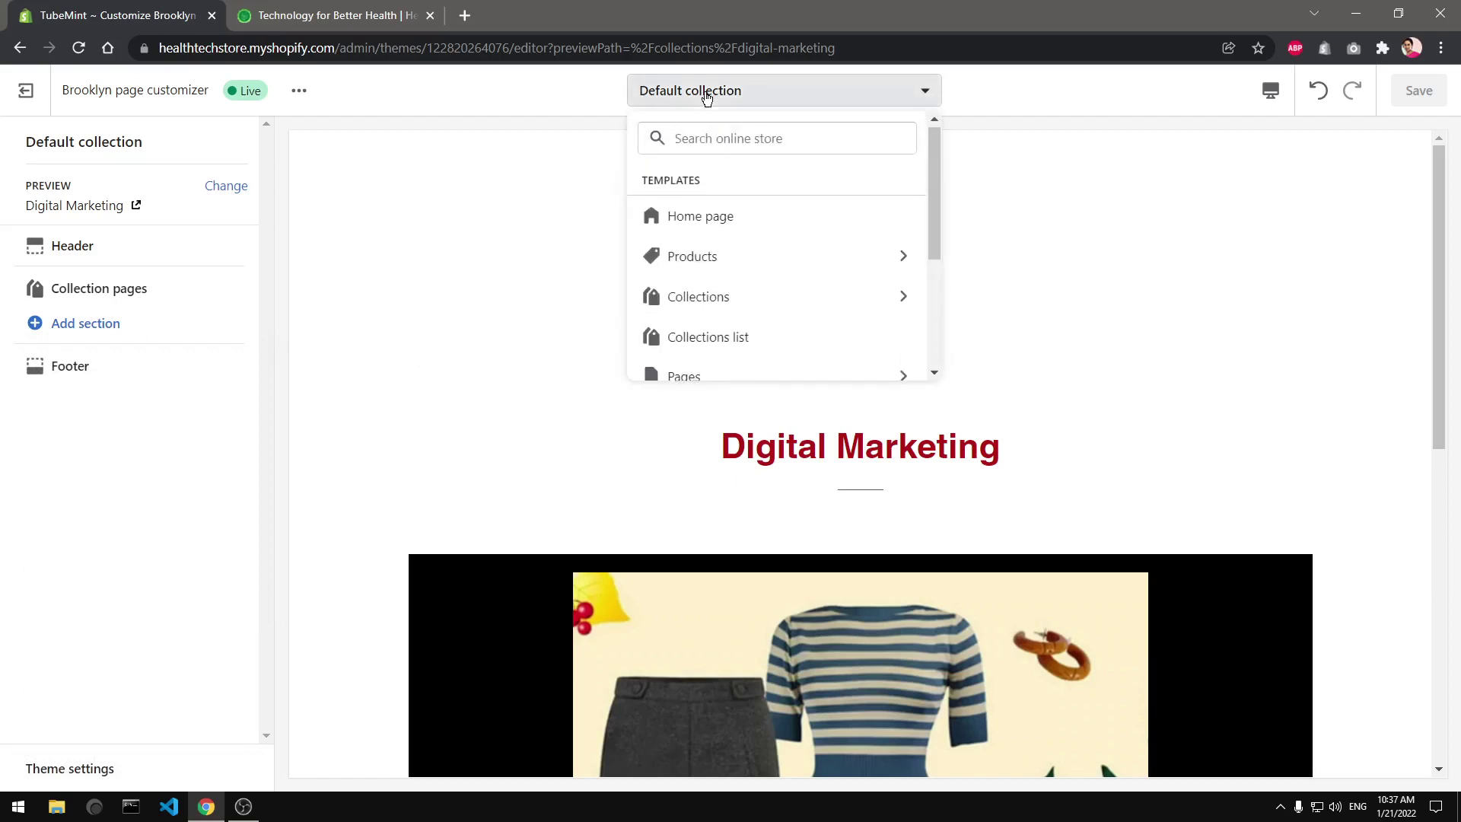
left_click(796, 348)
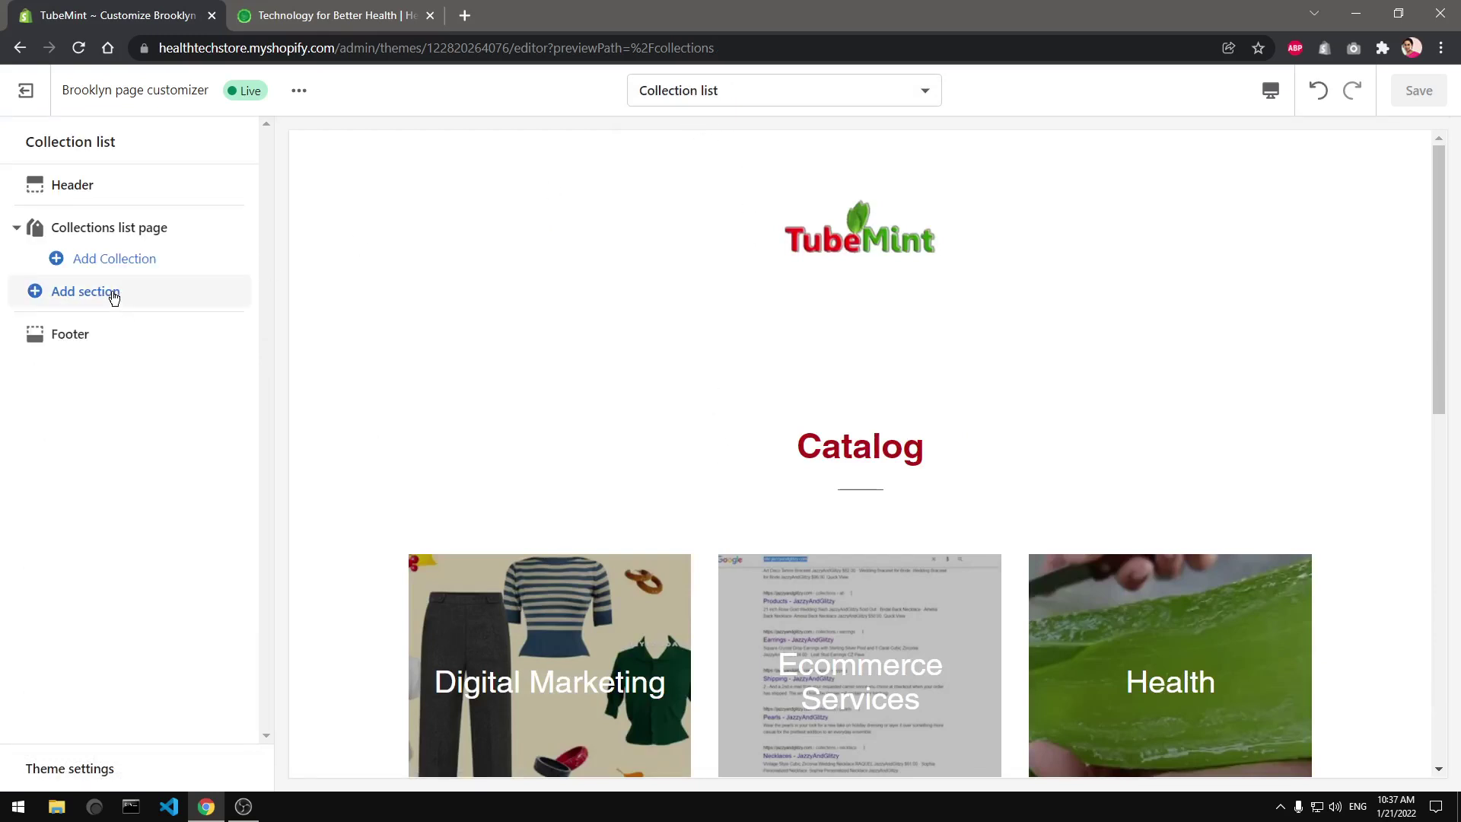
left_click(89, 294)
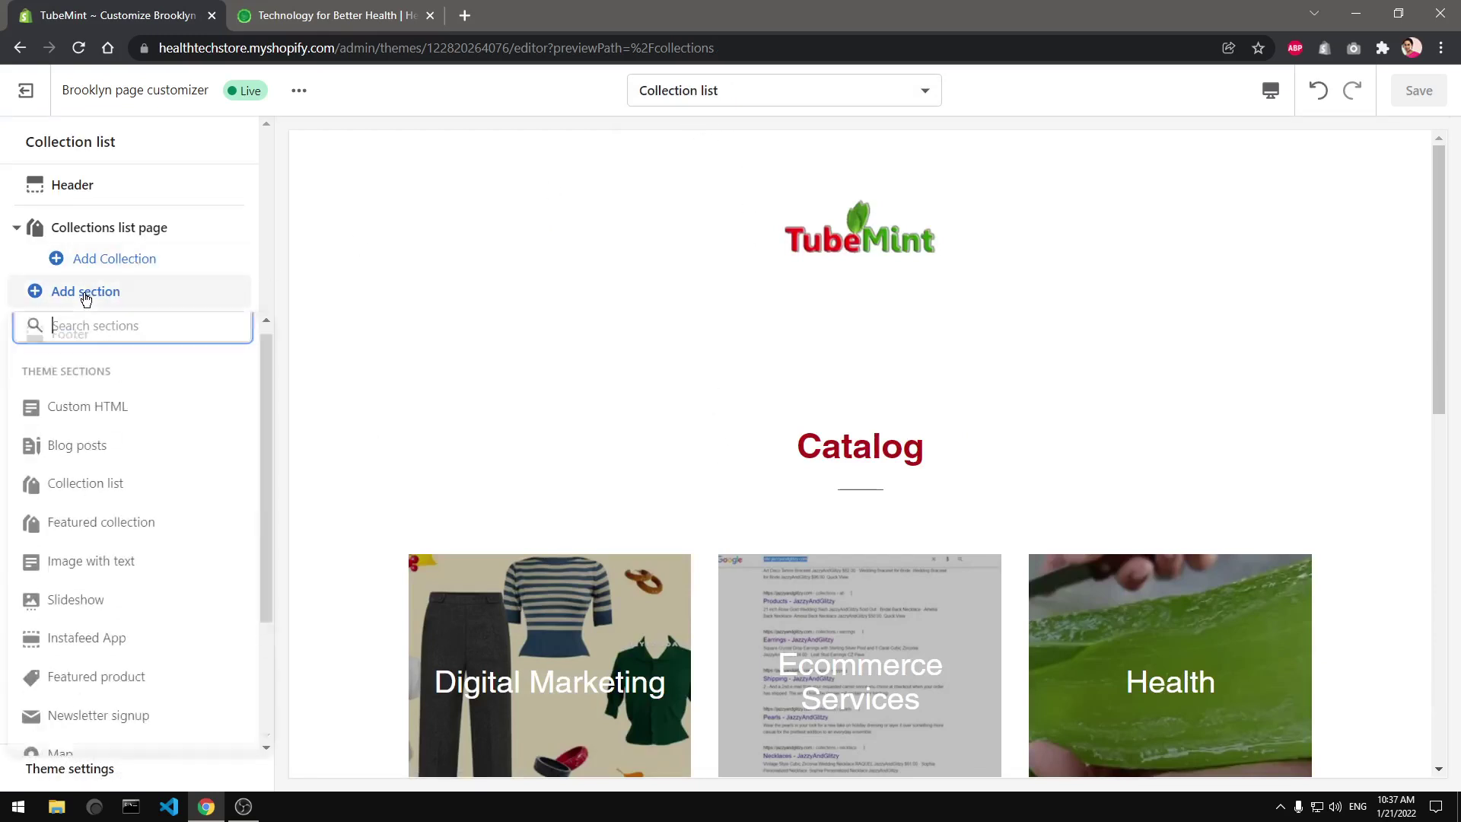
scroll(114, 662, "down", 3)
scroll(134, 662, "up", 3)
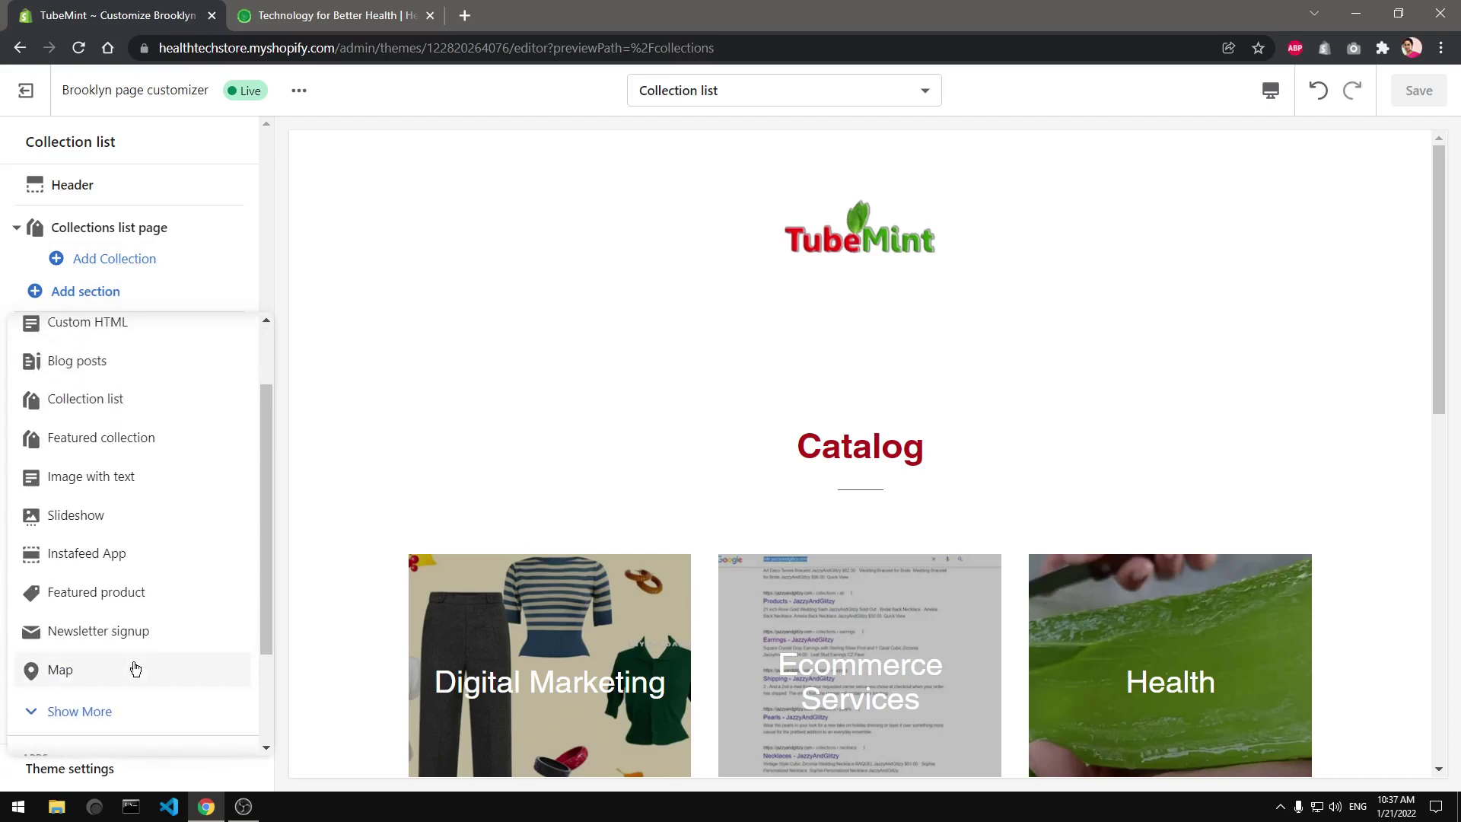
left_click(491, 364)
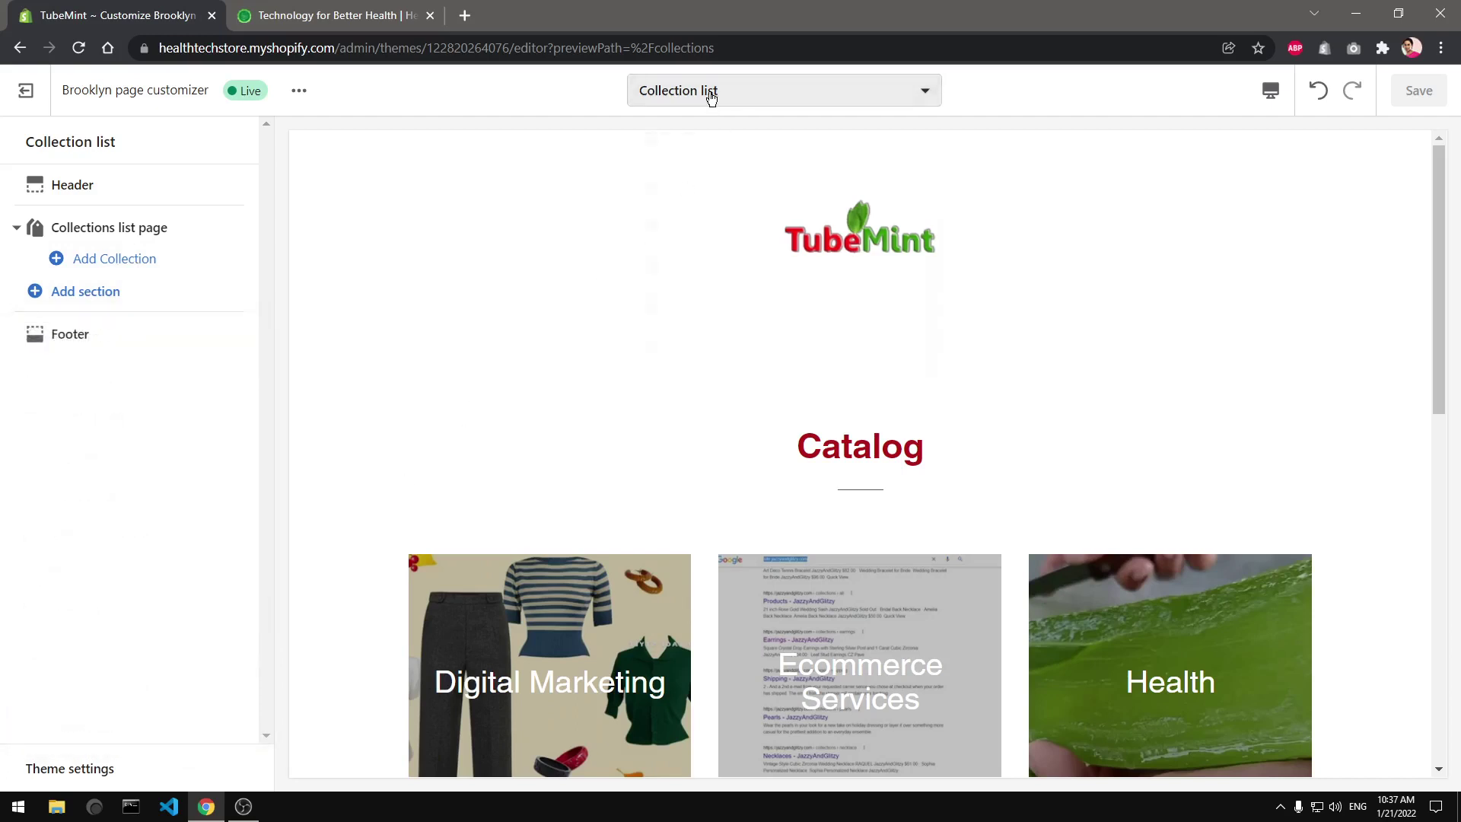
- Preview the About page with the Default page template
left_click(708, 95)
scroll(764, 276, "down", 1)
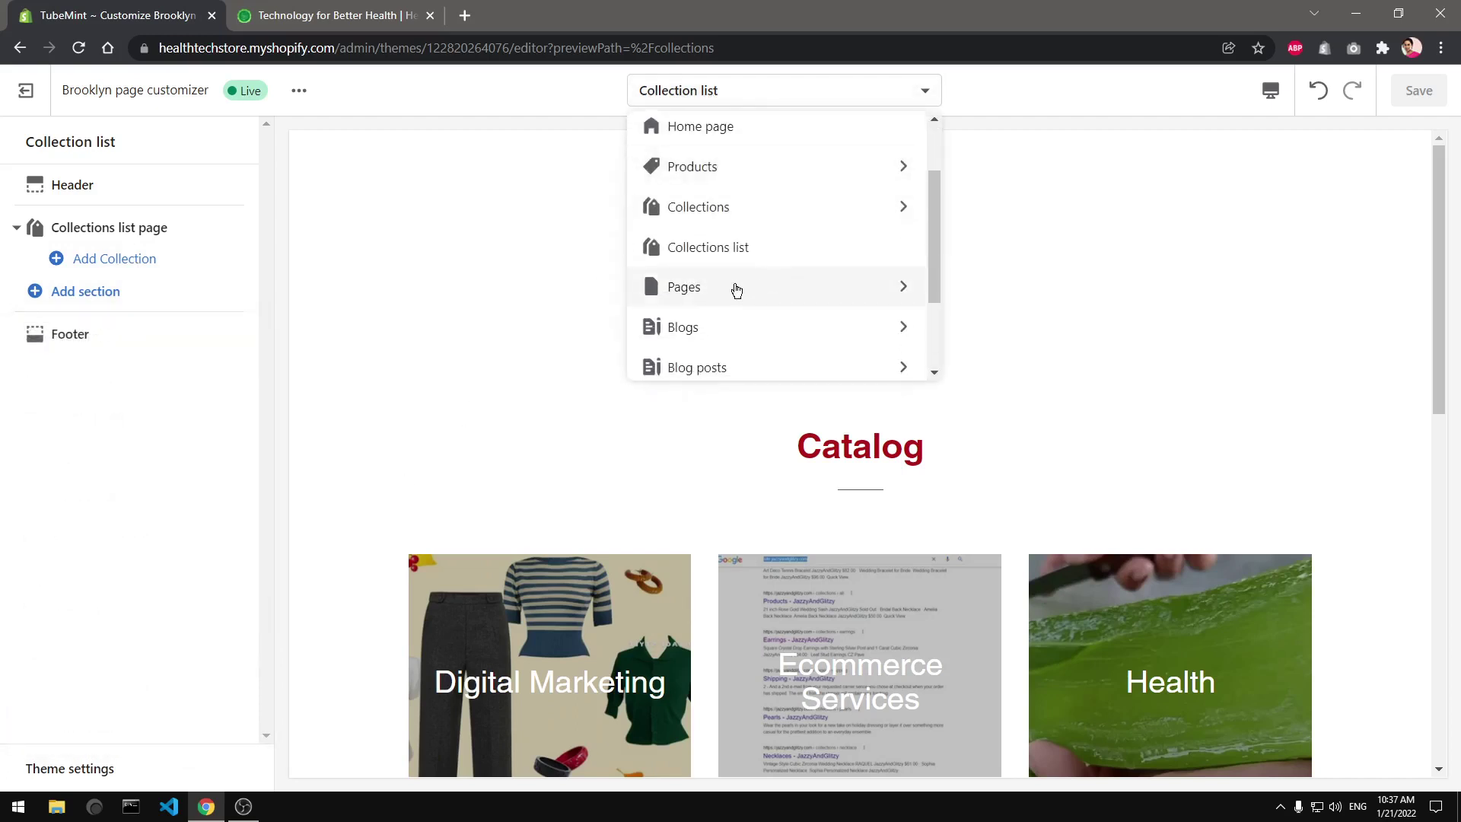
left_click(736, 289)
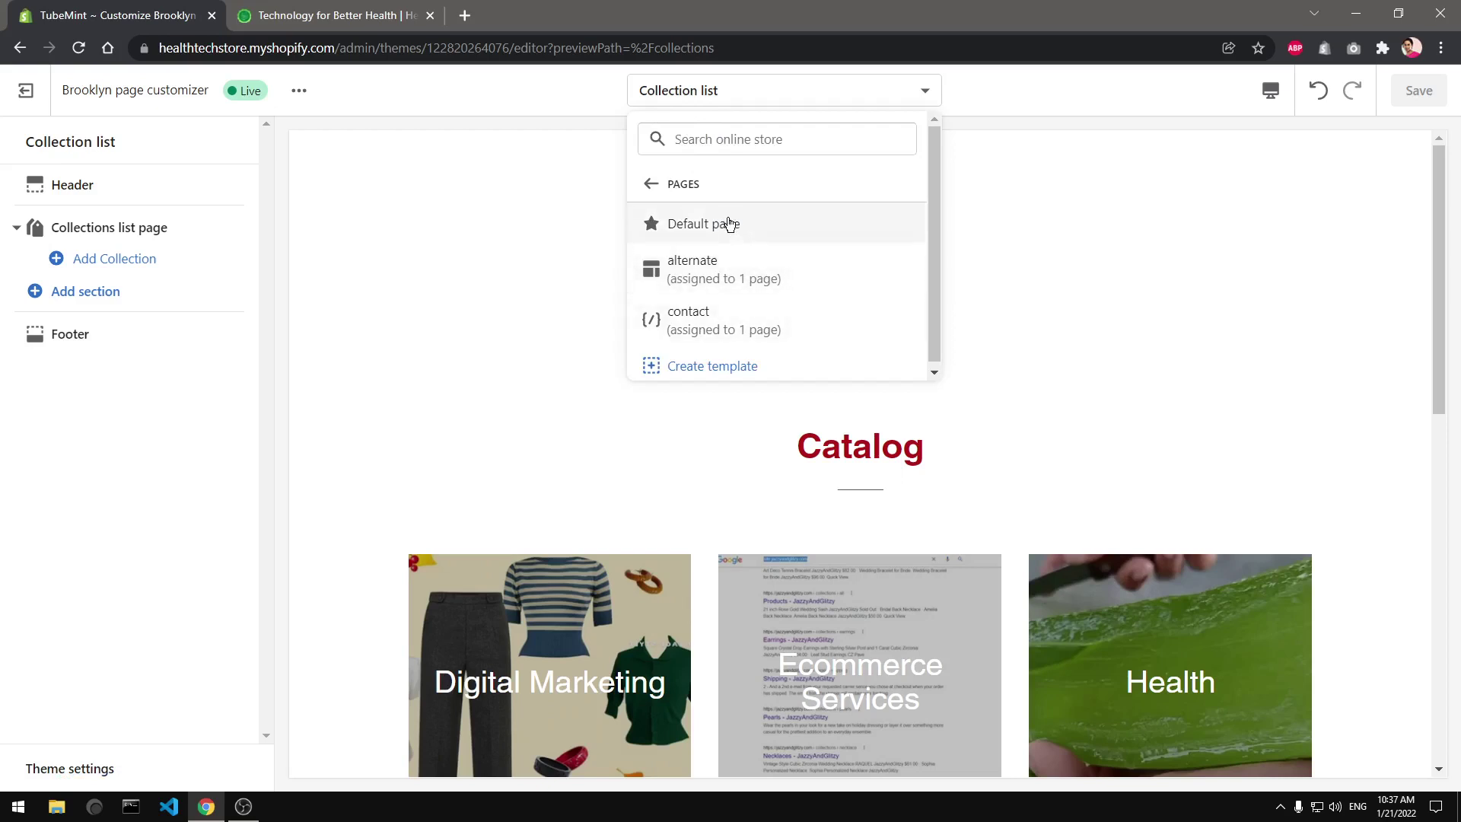
left_click(729, 223)
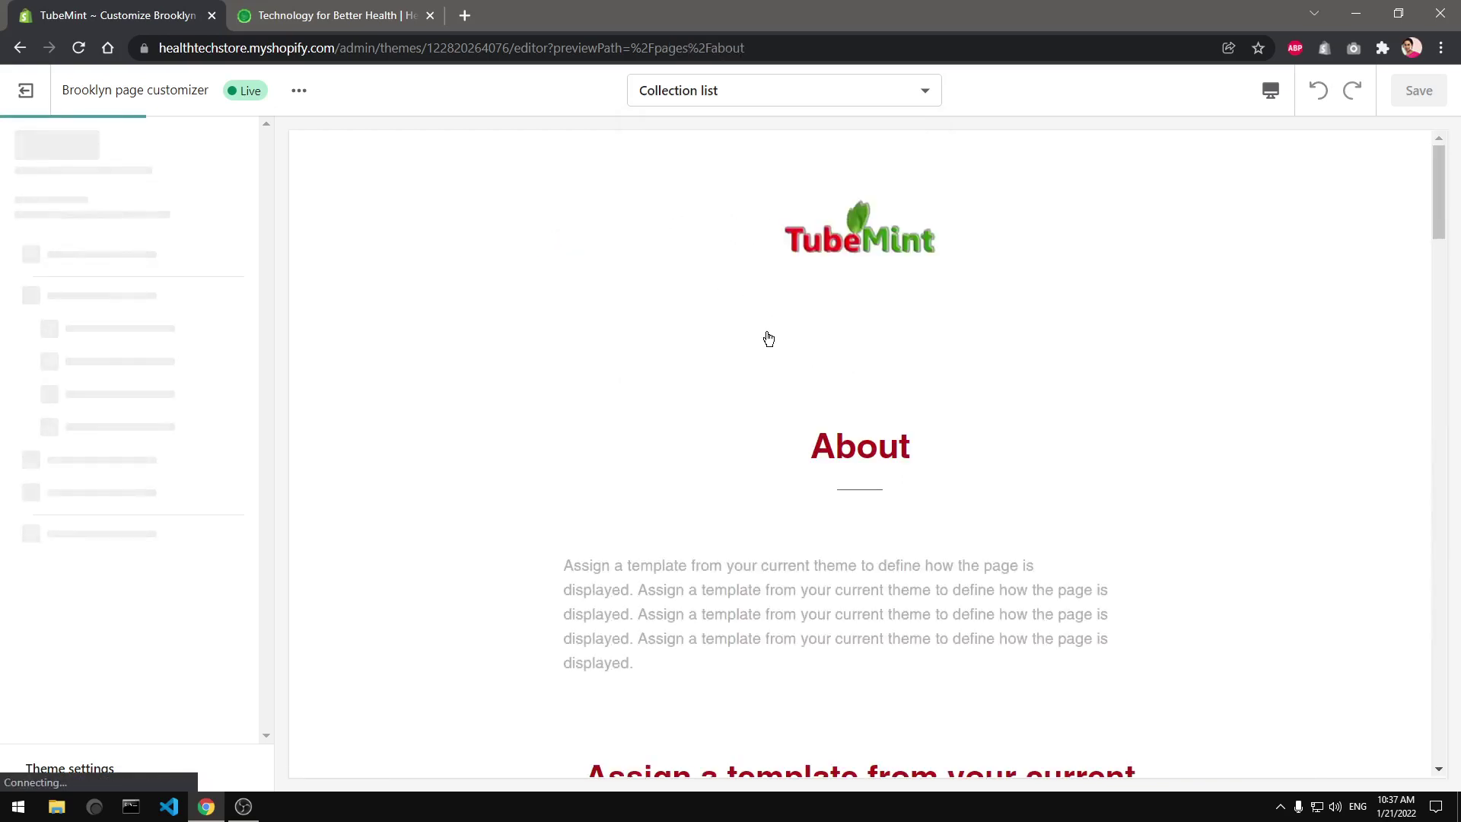
scroll(759, 493, "down", 8)
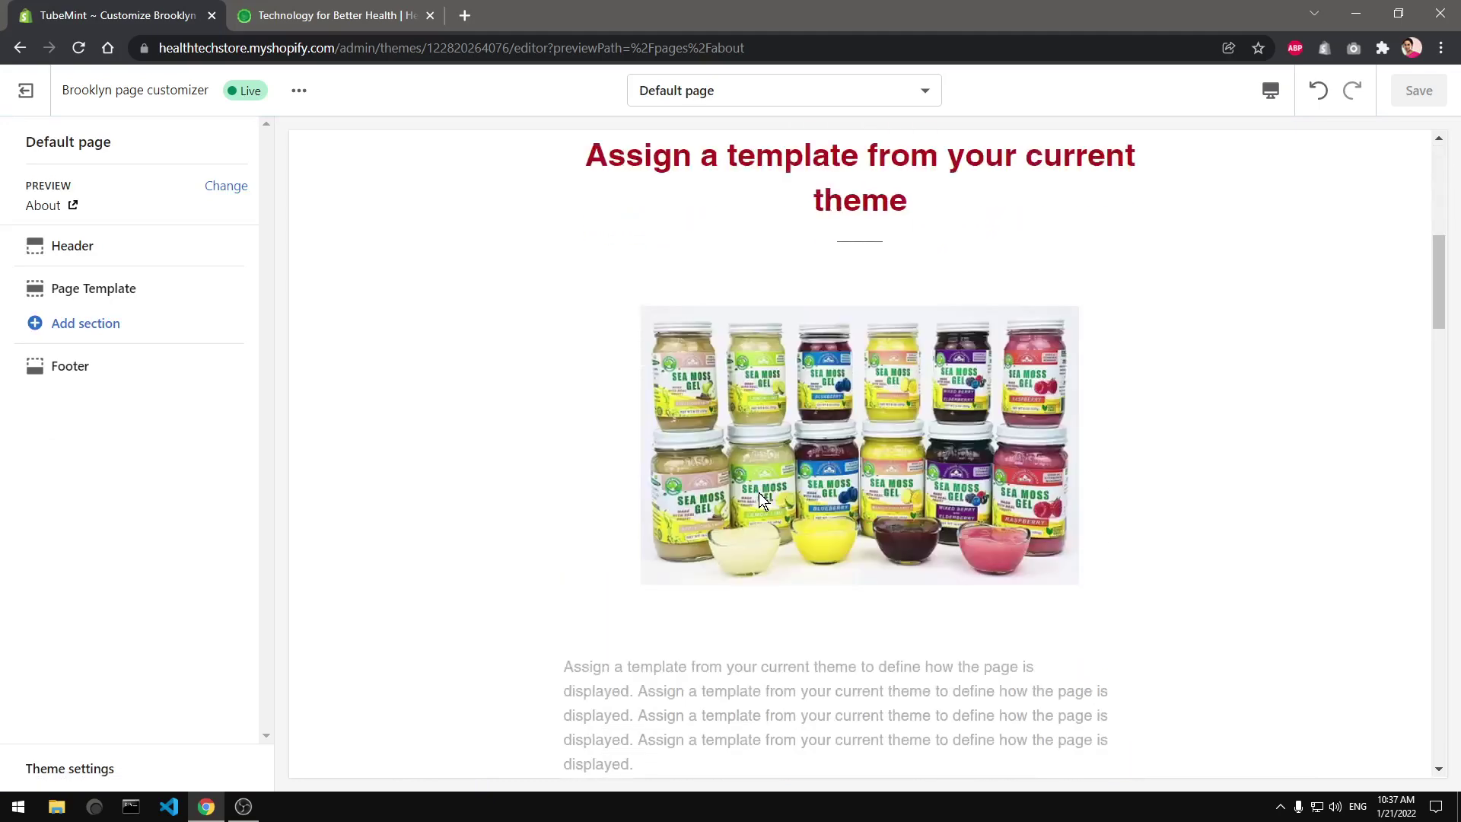
scroll(760, 492, "down", 5)
scroll(759, 492, "up", 15)
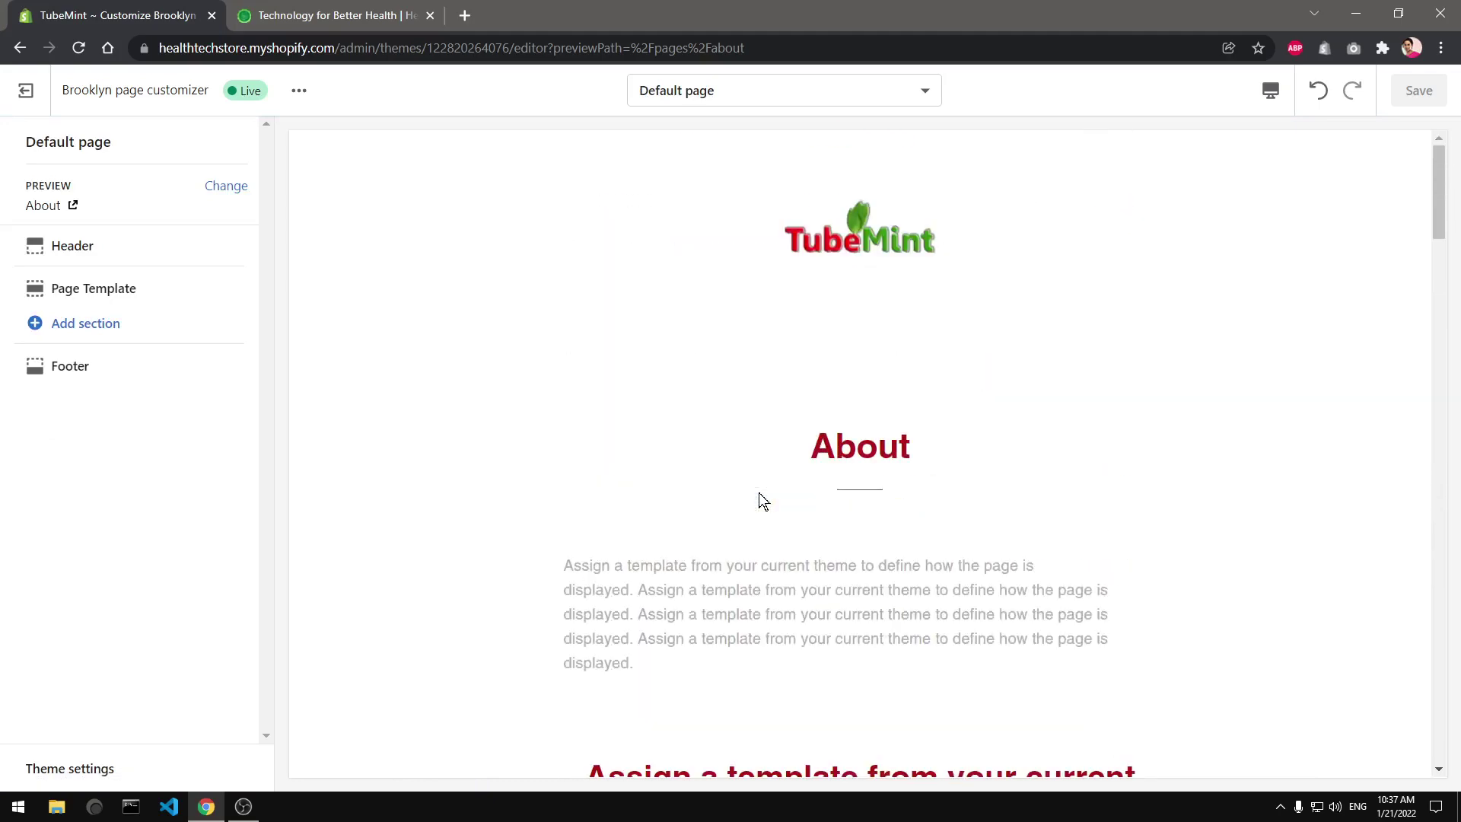
- Switch to editing the alternate page template
left_click(684, 88)
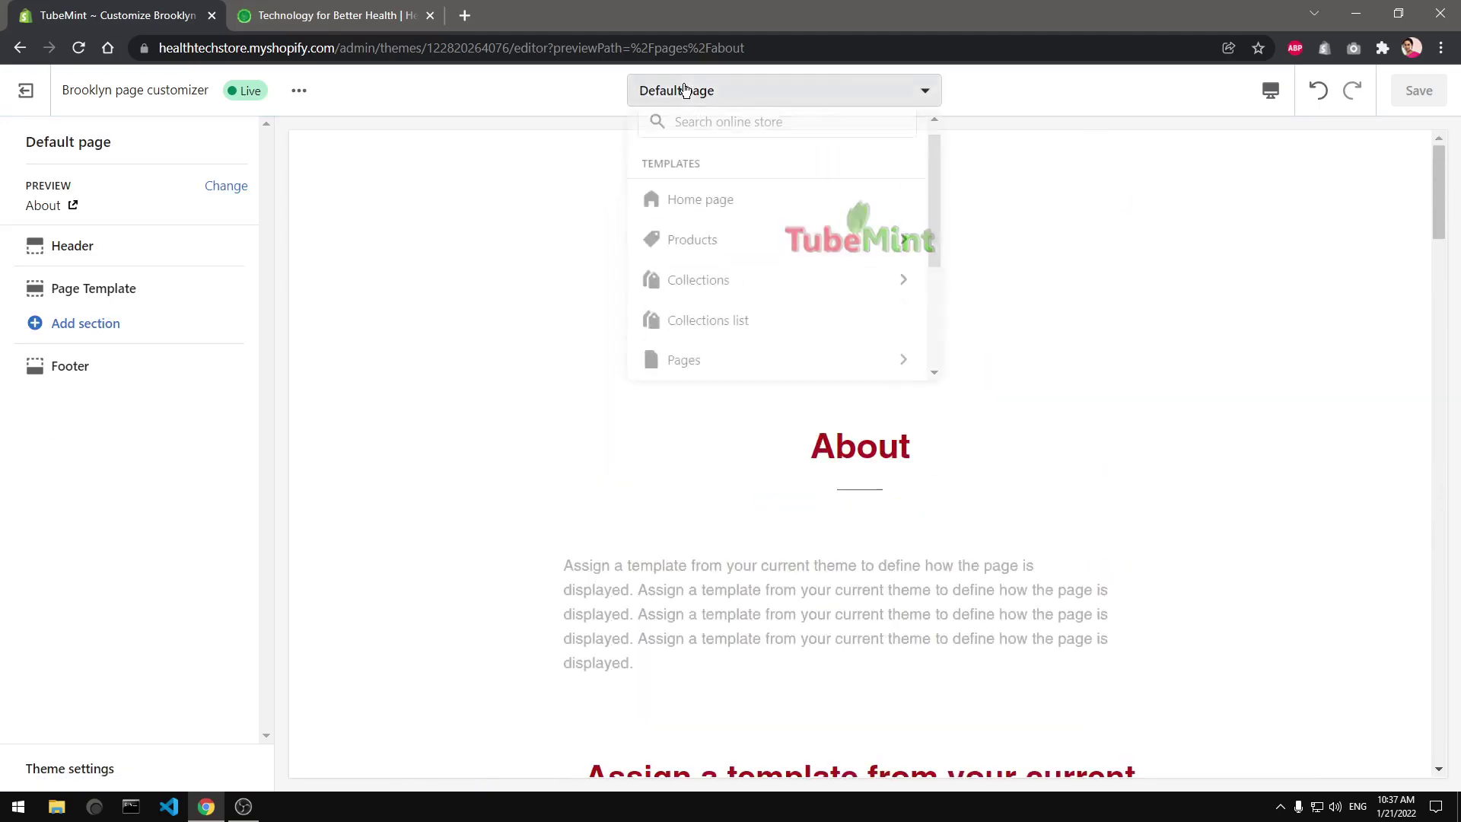
scroll(822, 326, "down", 1)
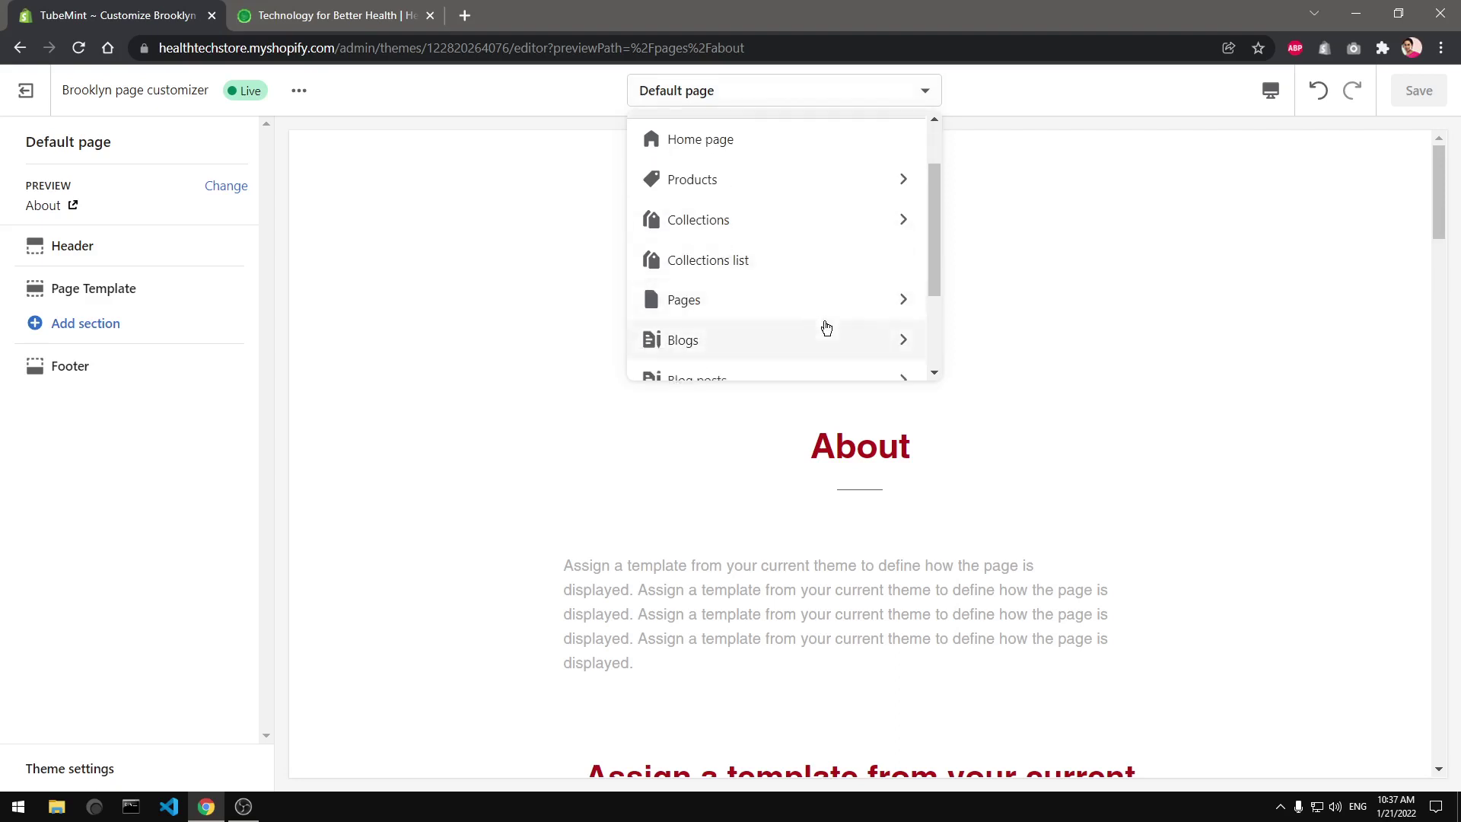
left_click(737, 305)
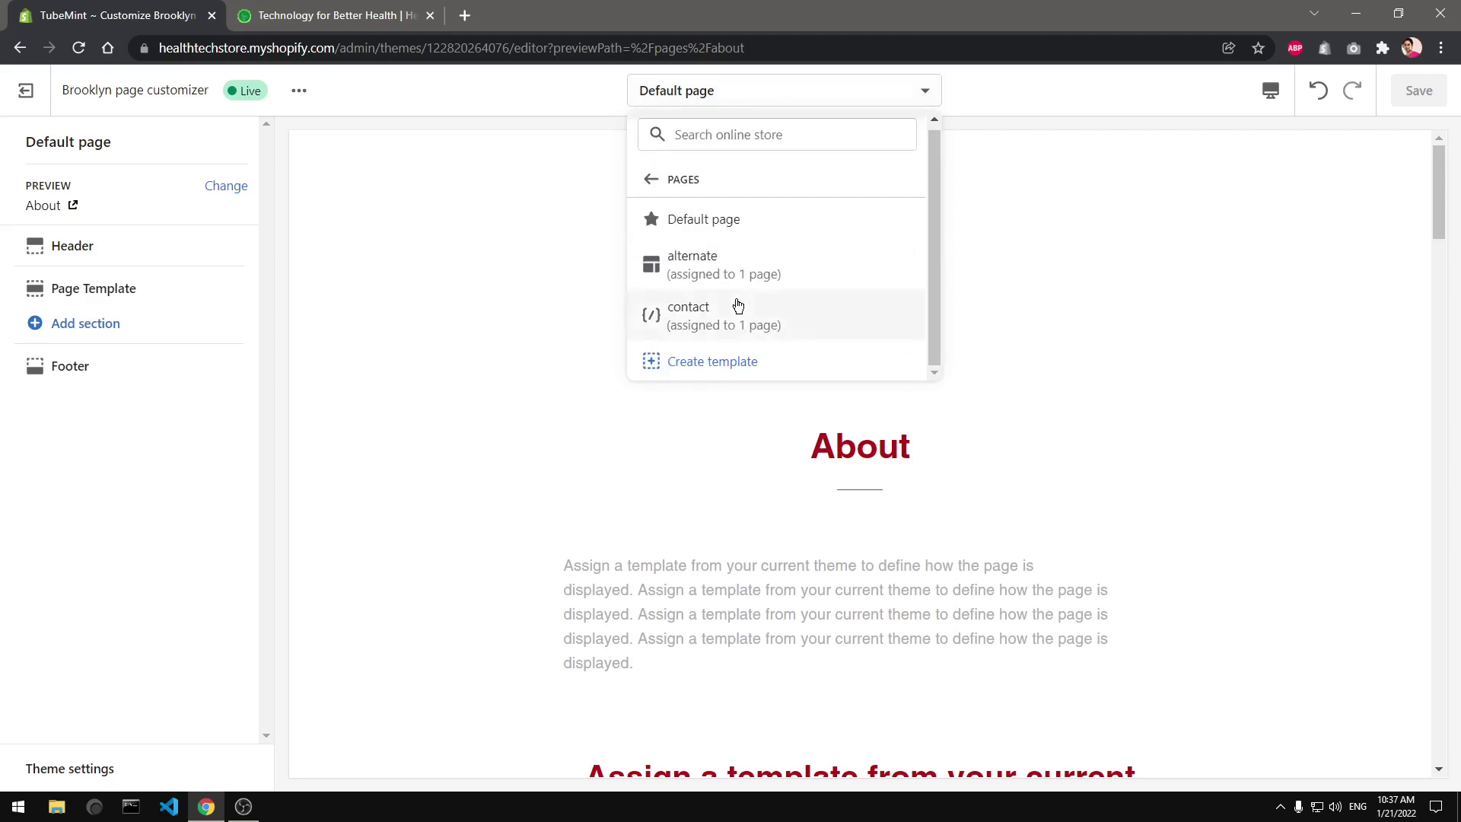
left_click(687, 276)
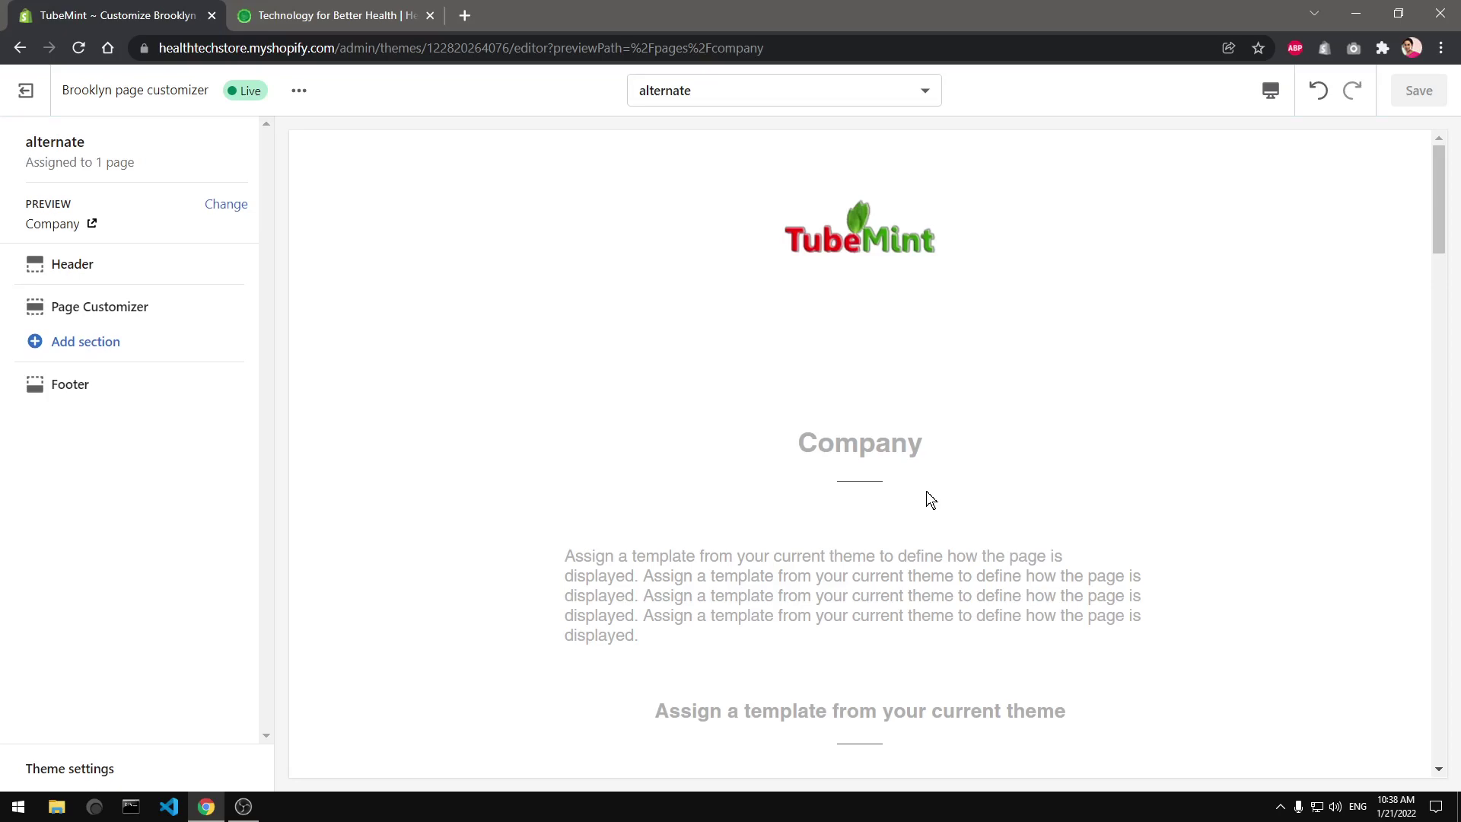
scroll(927, 493, "down", 10)
scroll(928, 492, "down", 10)
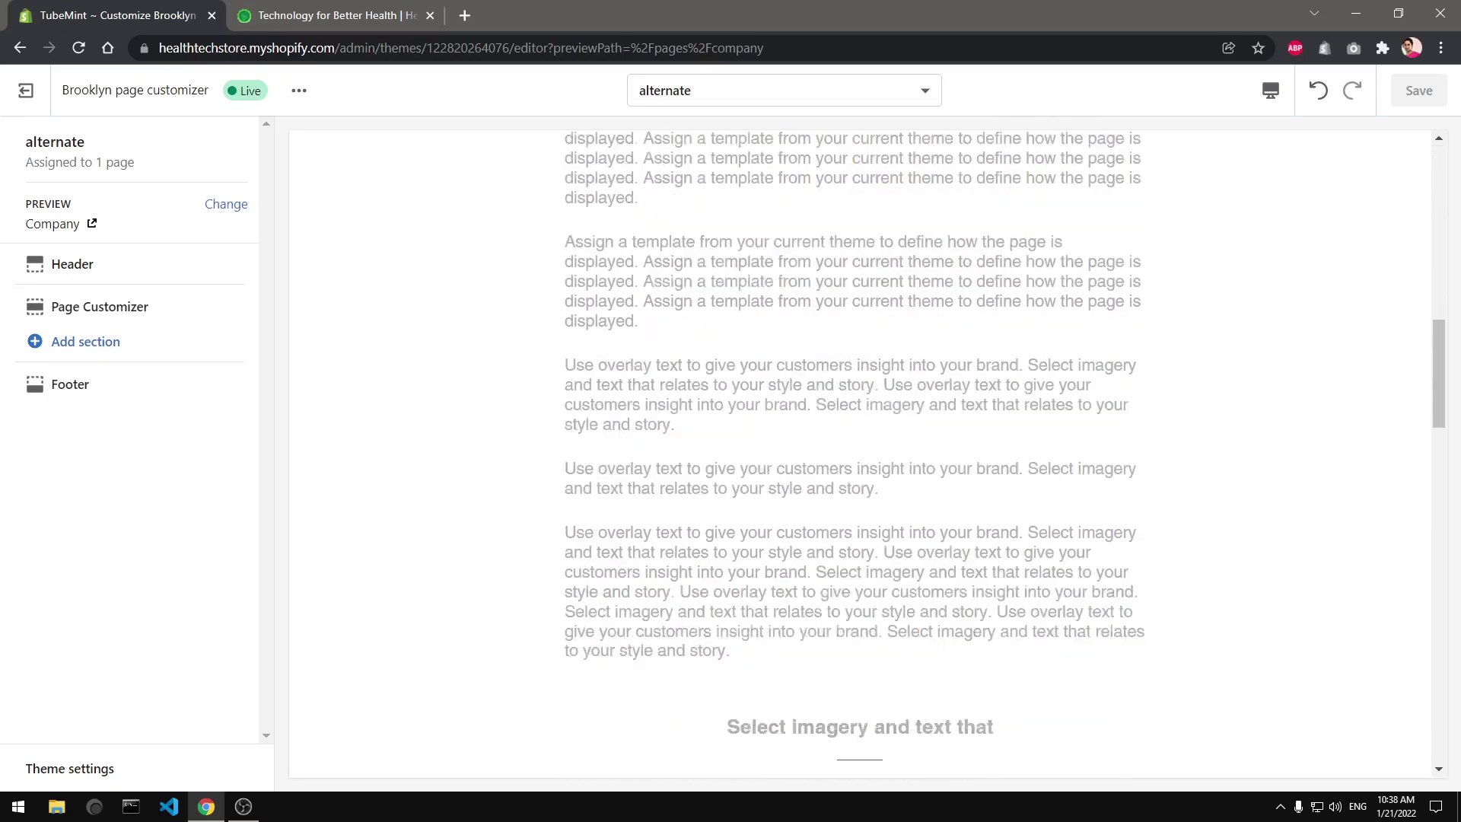
scroll(928, 493, "down", 10)
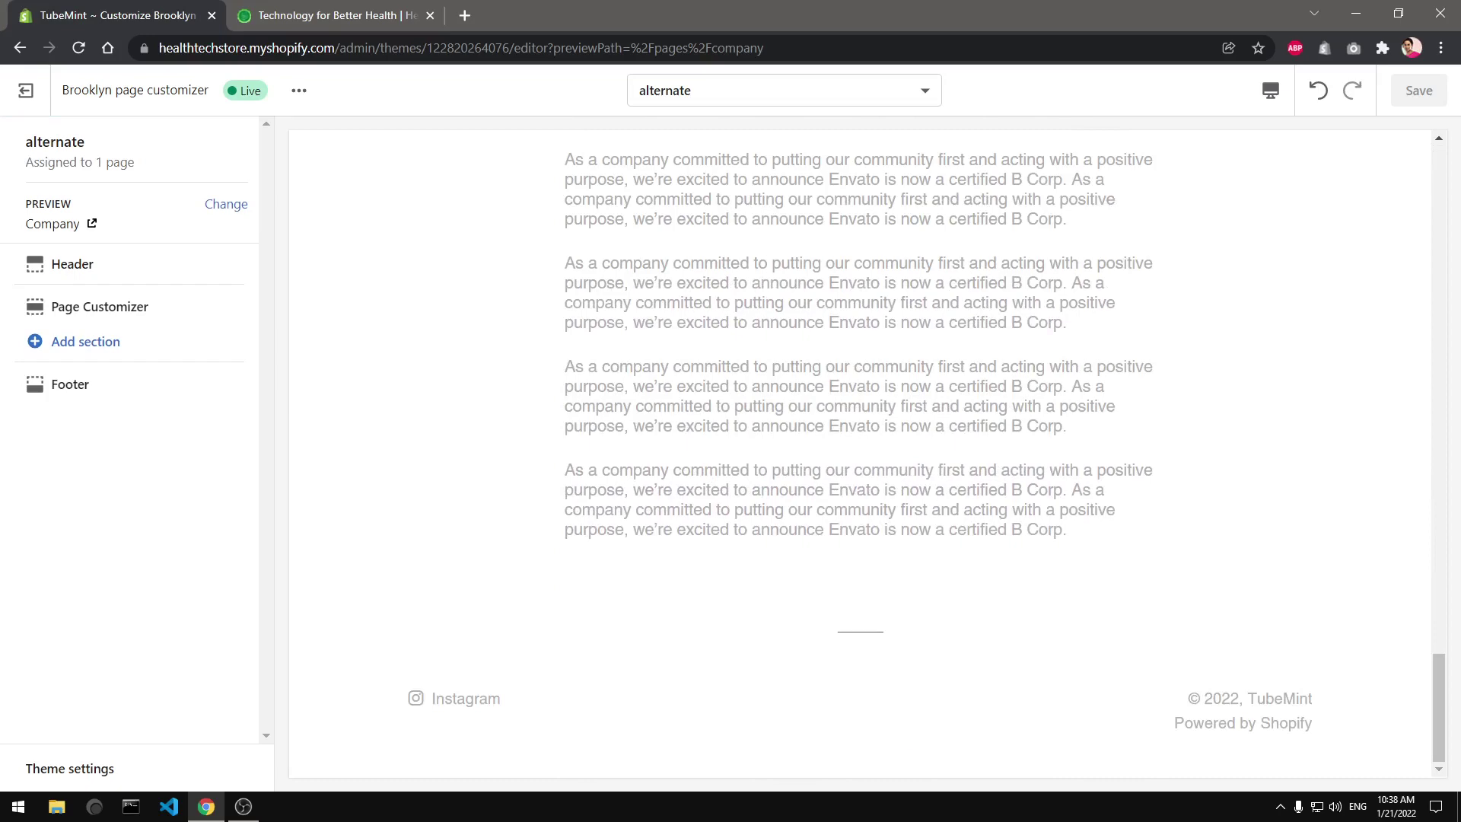
scroll(867, 453, "up", 10)
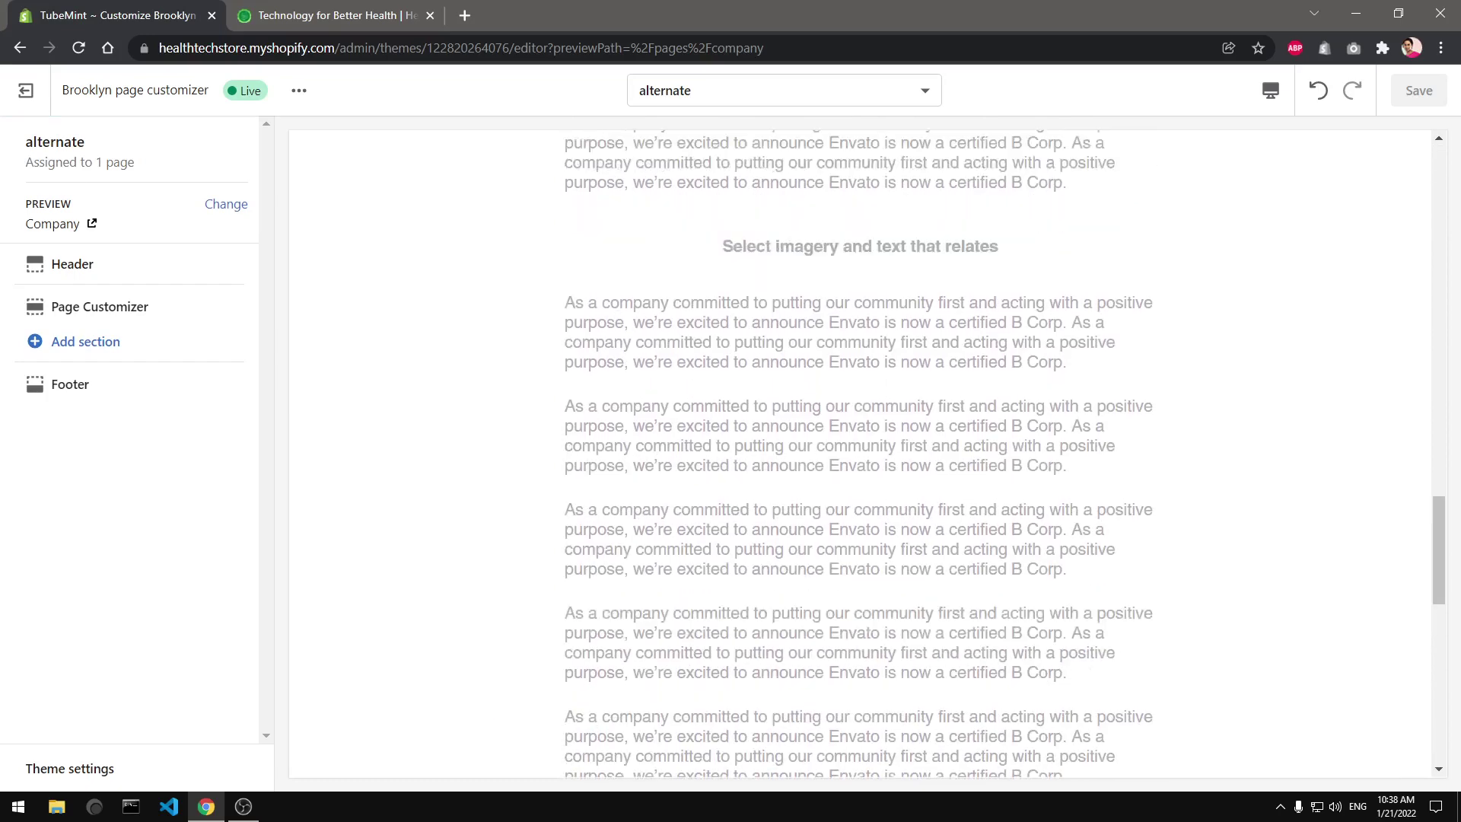
scroll(858, 454, "up", 10)
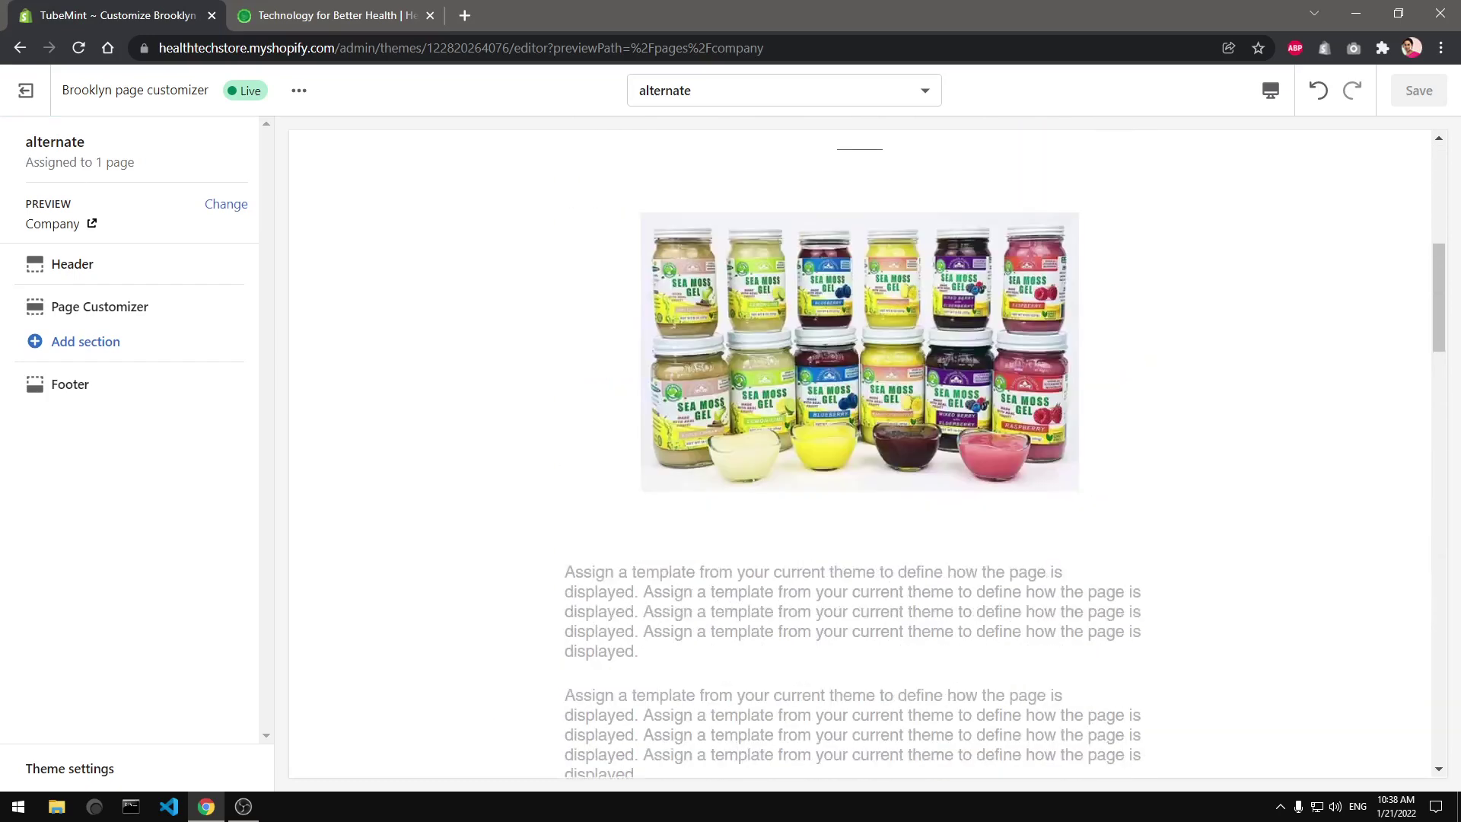
scroll(860, 454, "up", 2)
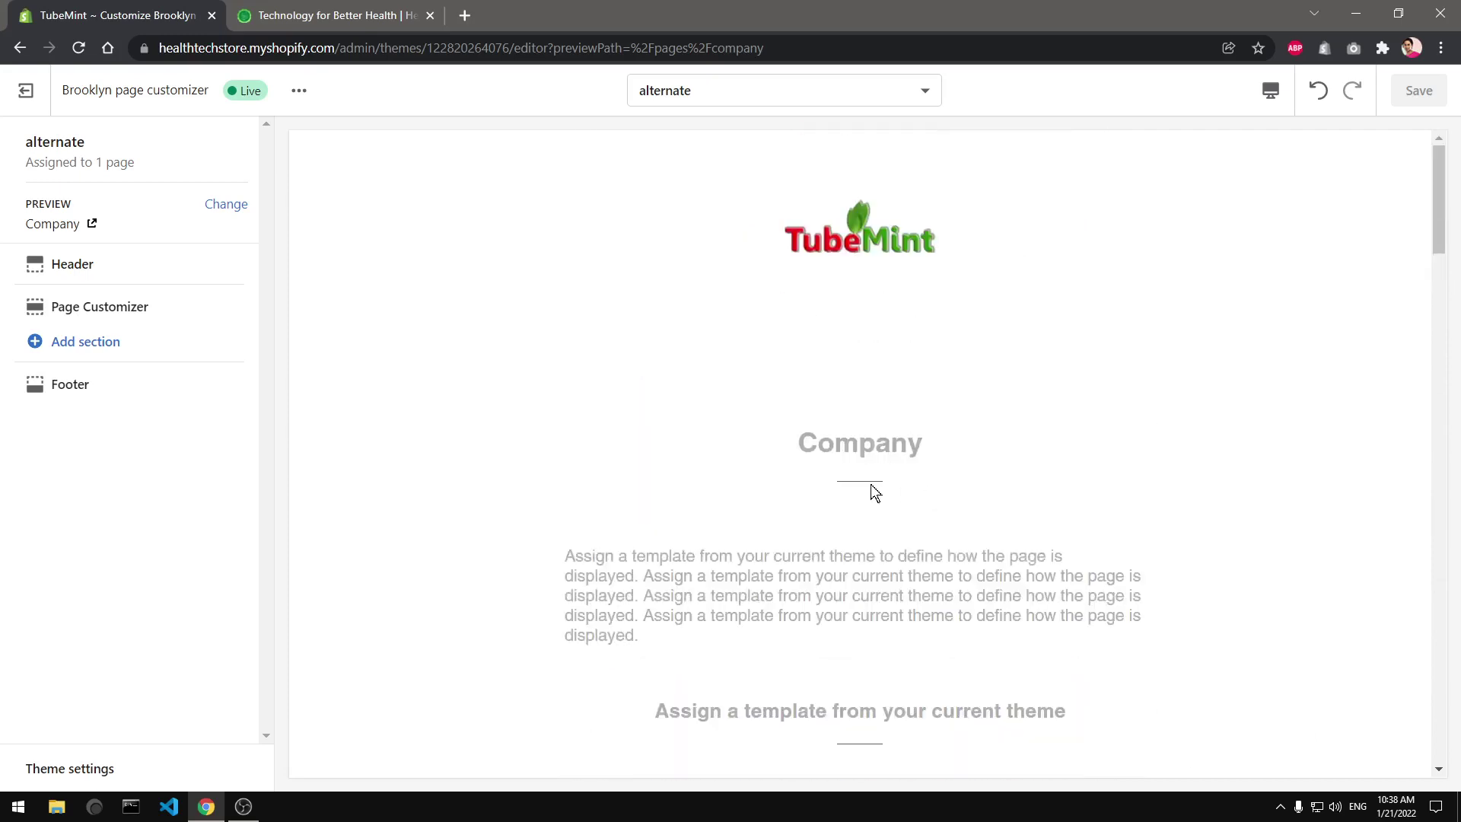
- In Page Customizer, set the Header & Nav colour to red #C12525
left_click(89, 310)
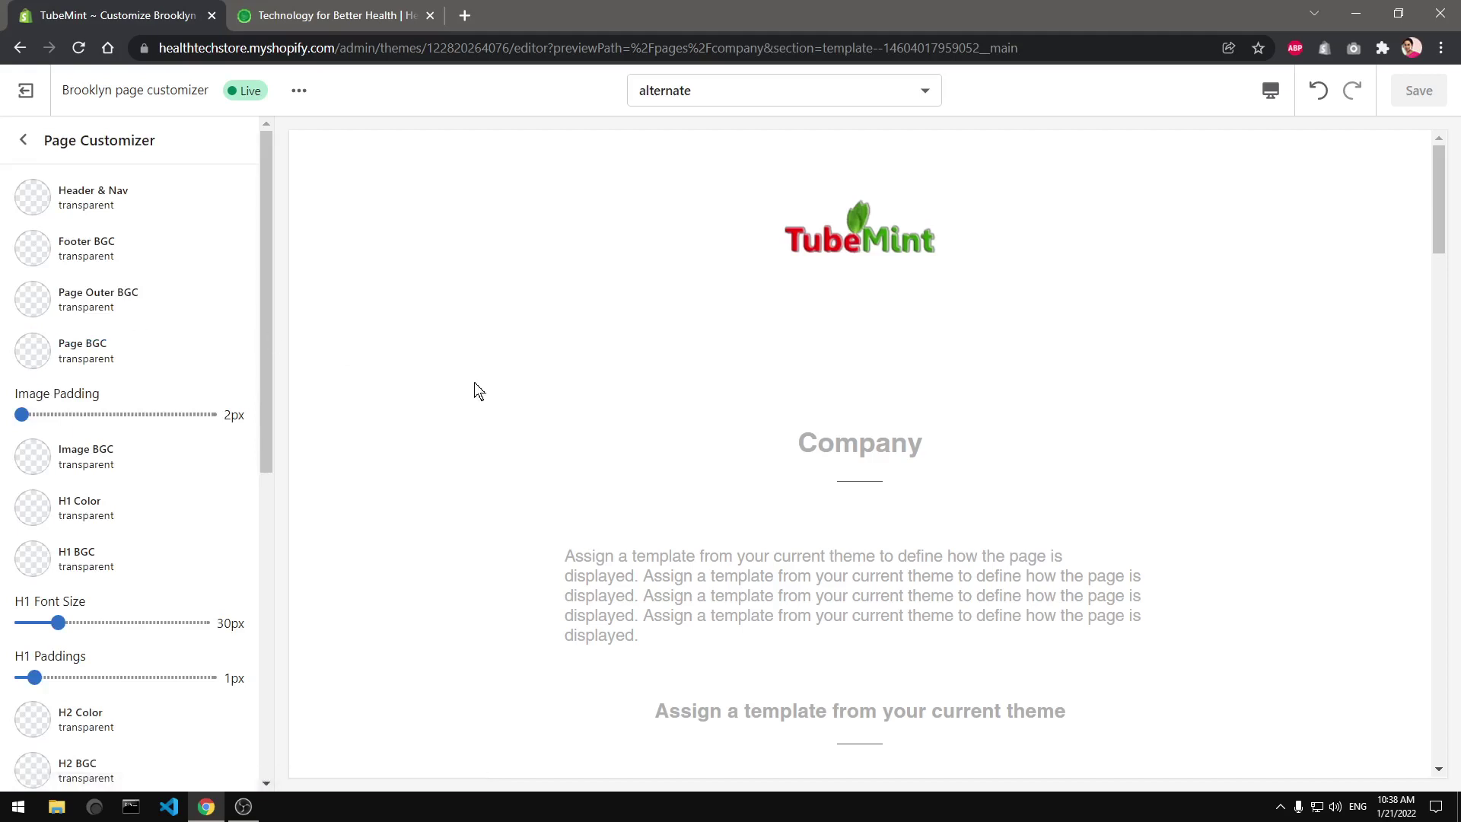
left_click(31, 201)
left_click(141, 271)
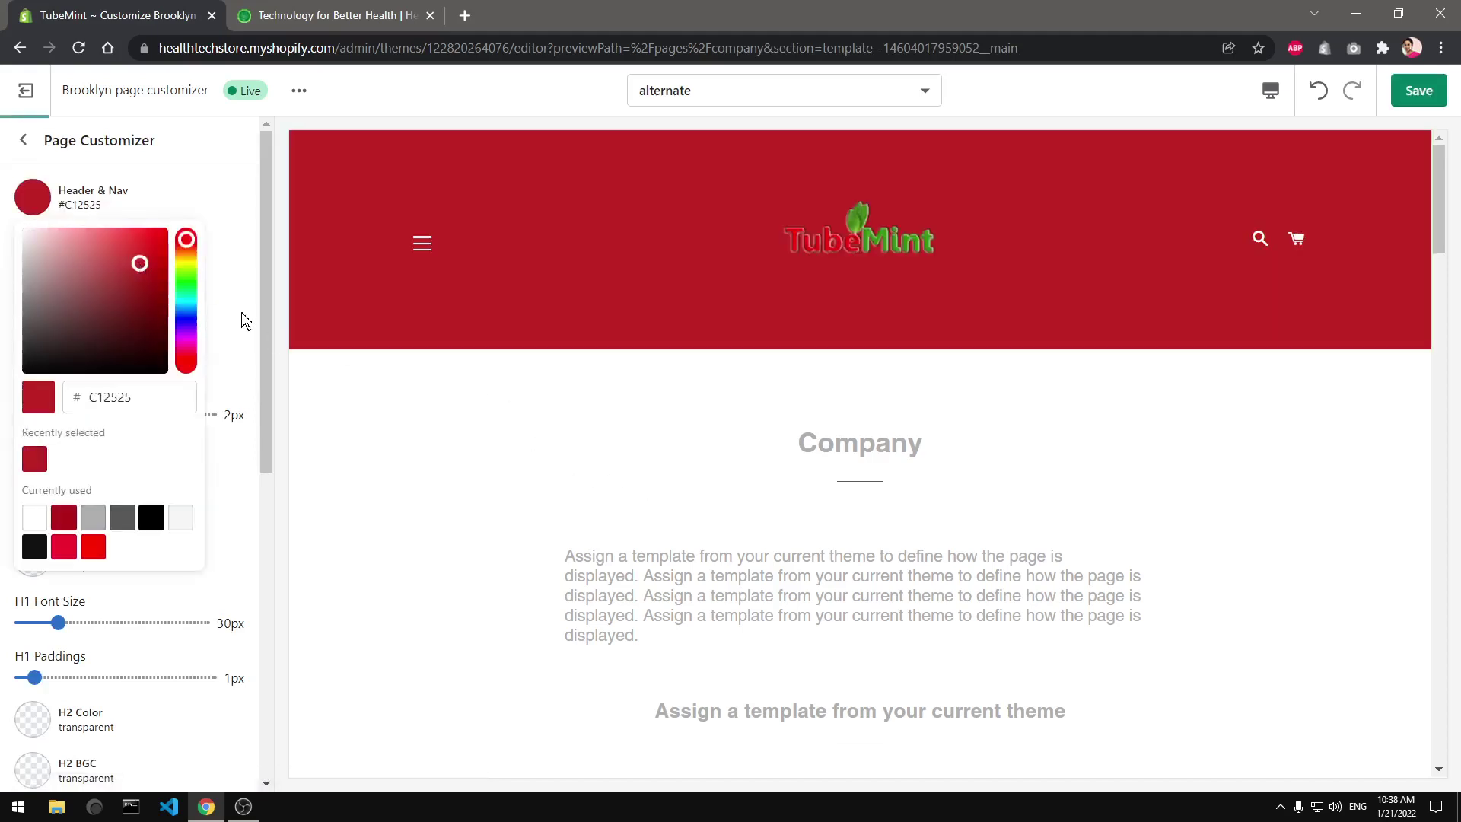
left_click(399, 399)
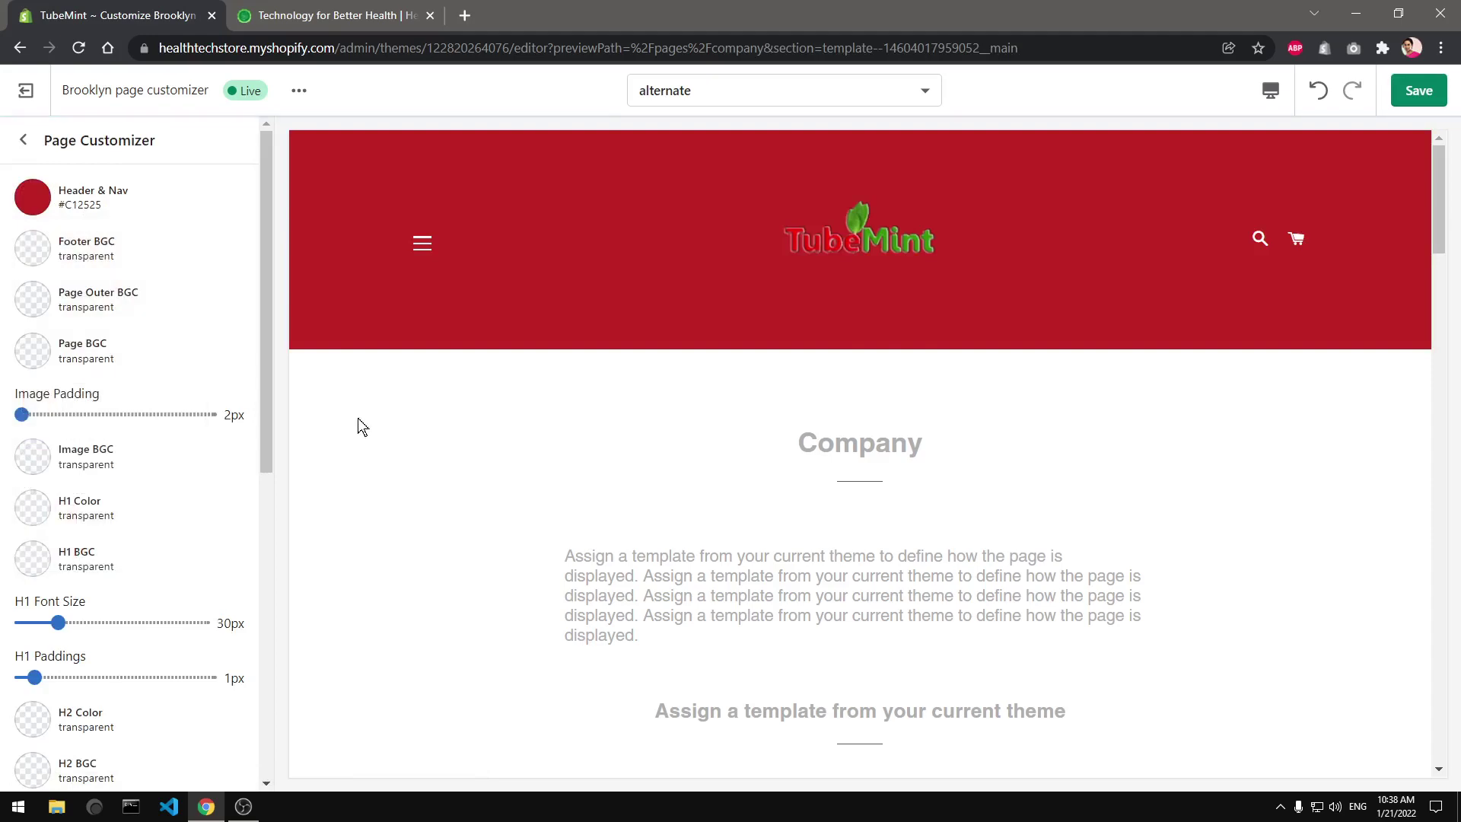
- Set Footer BGC to #DF3B3B
left_click(24, 257)
left_click(129, 296)
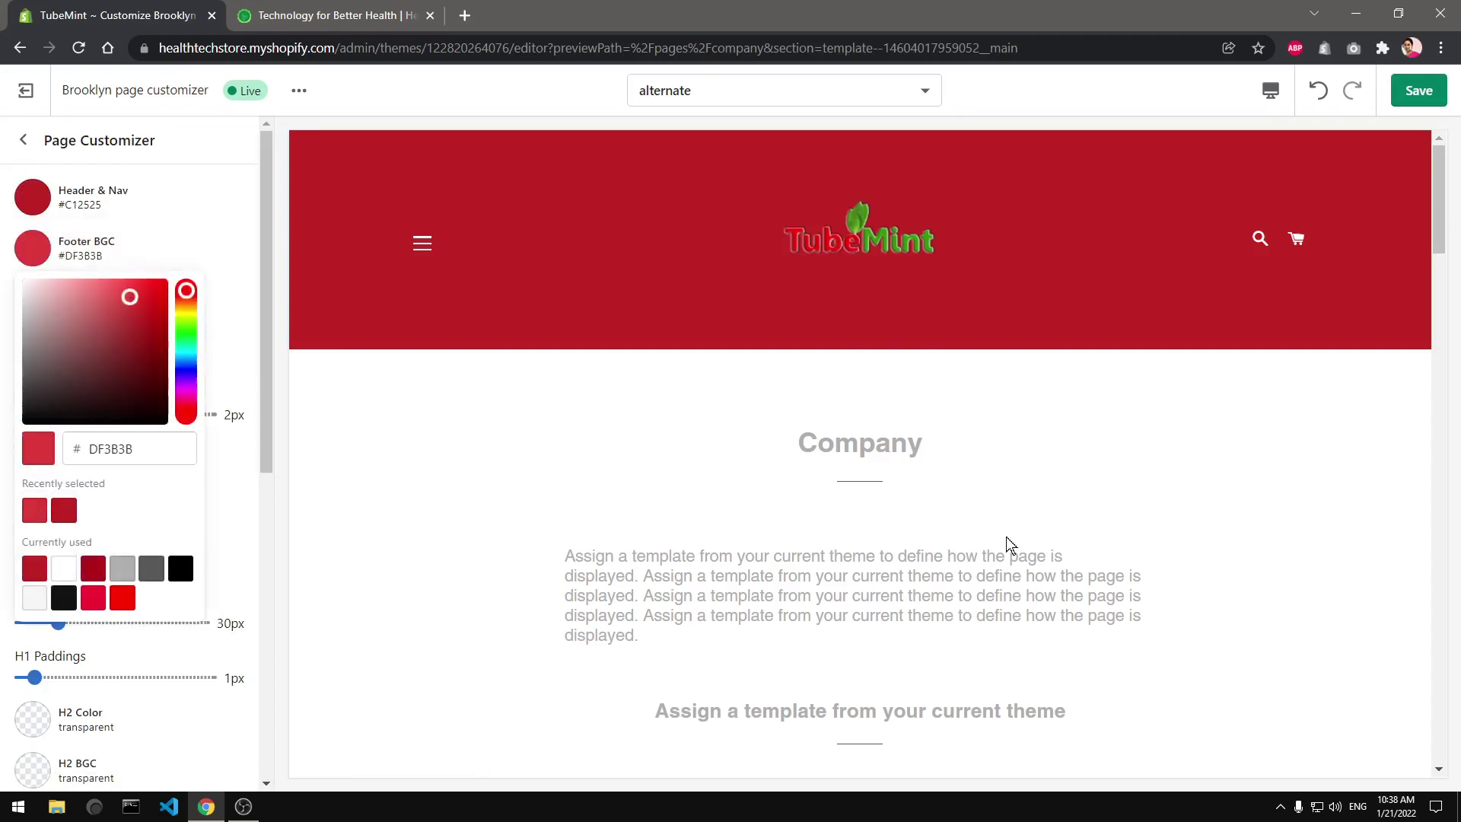
scroll(1010, 545, "down", 15)
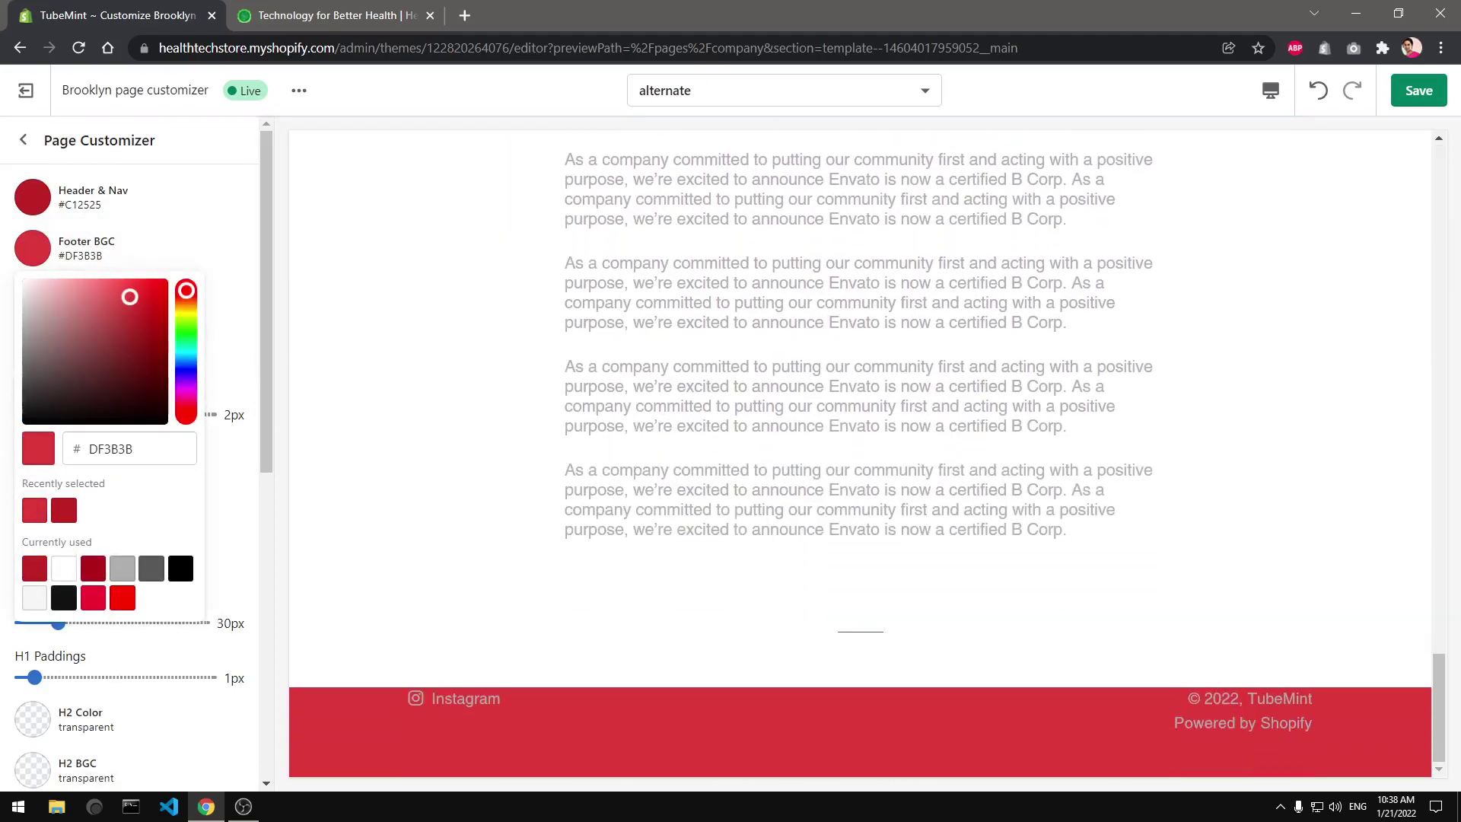
left_click(365, 402)
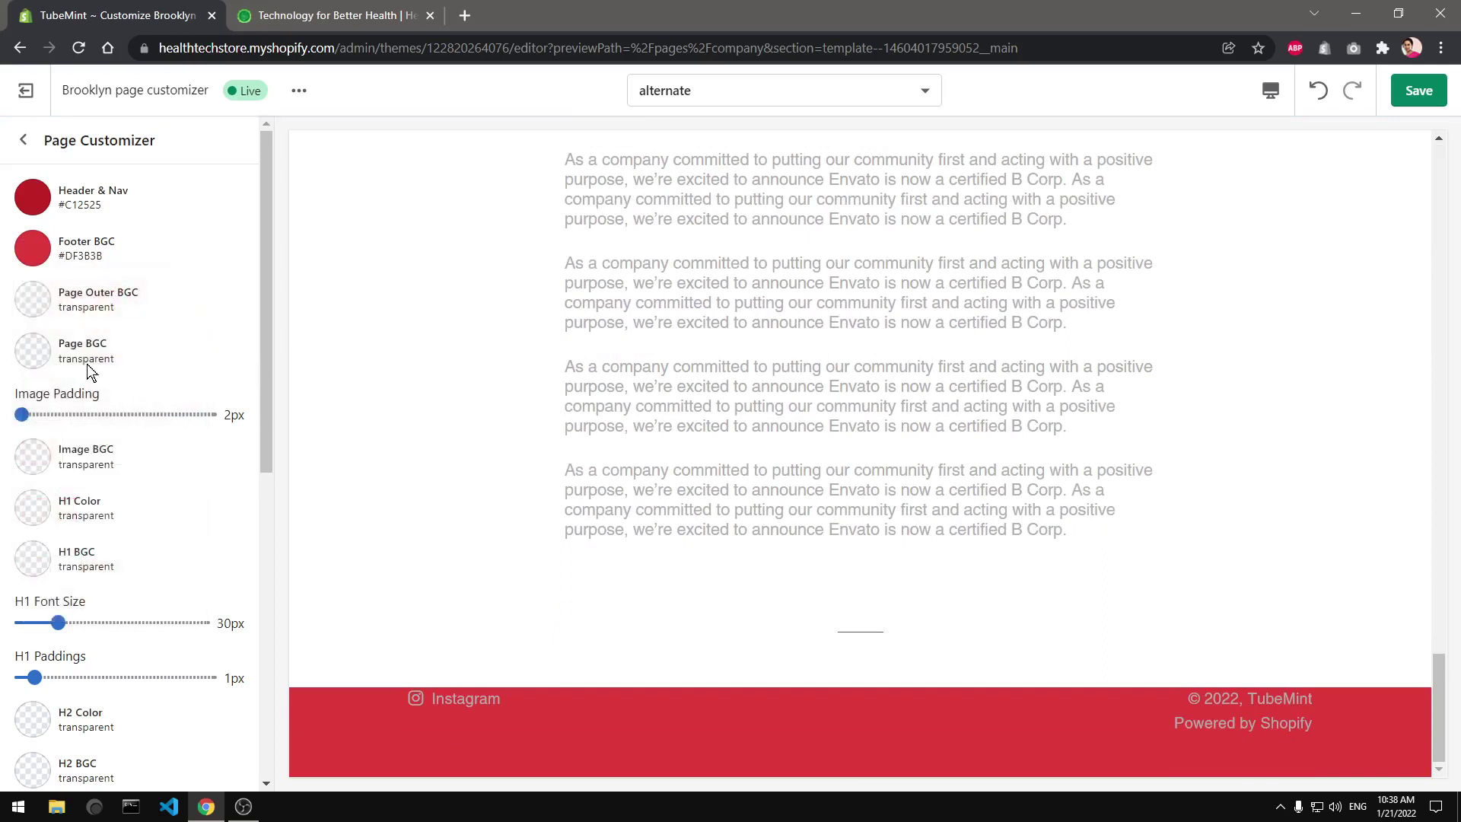
- Set Page Outer BGC to light mint #BAFADB after trying pink and red
left_click(32, 299)
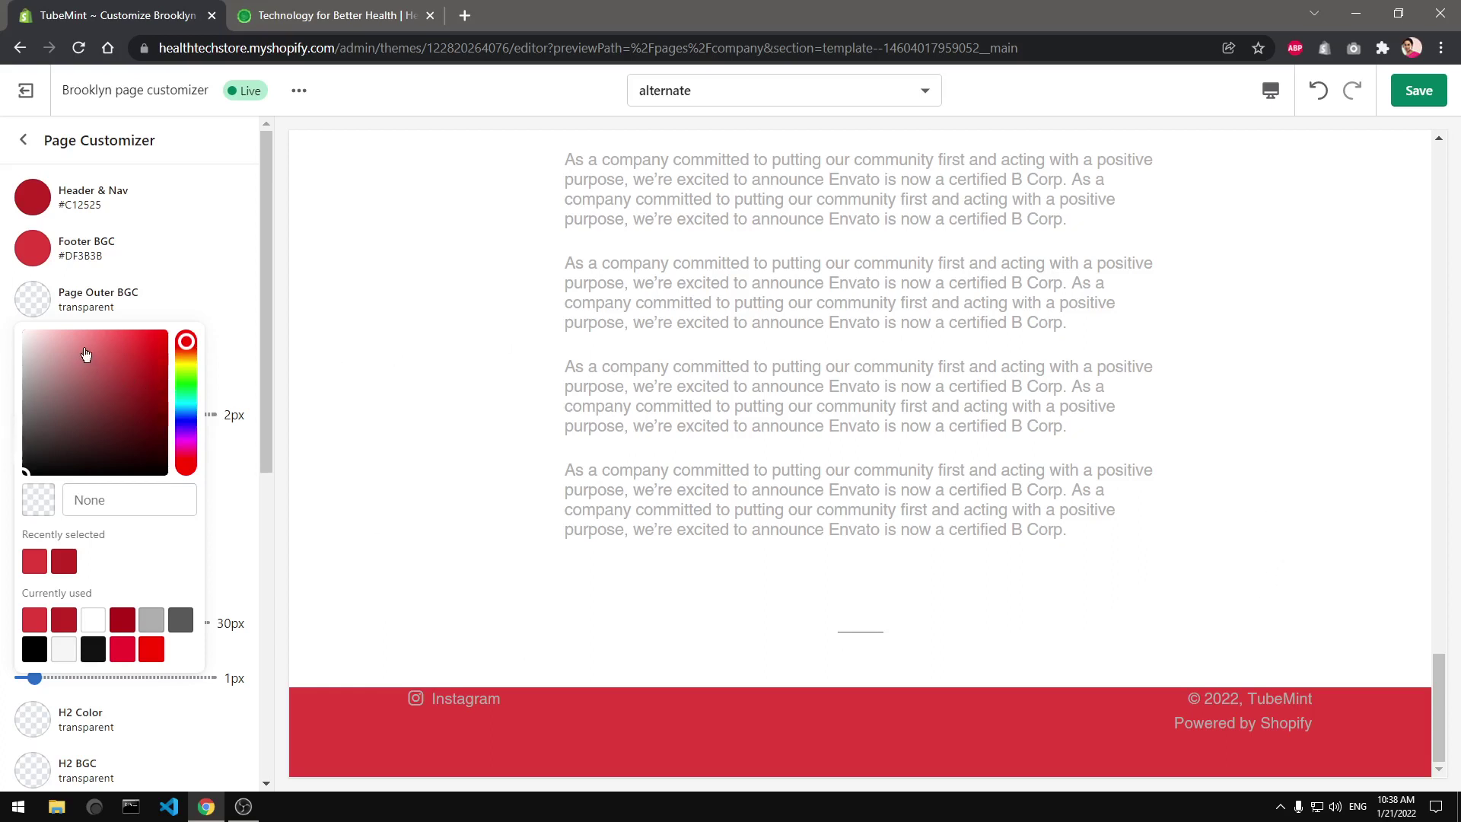
left_click(26, 338)
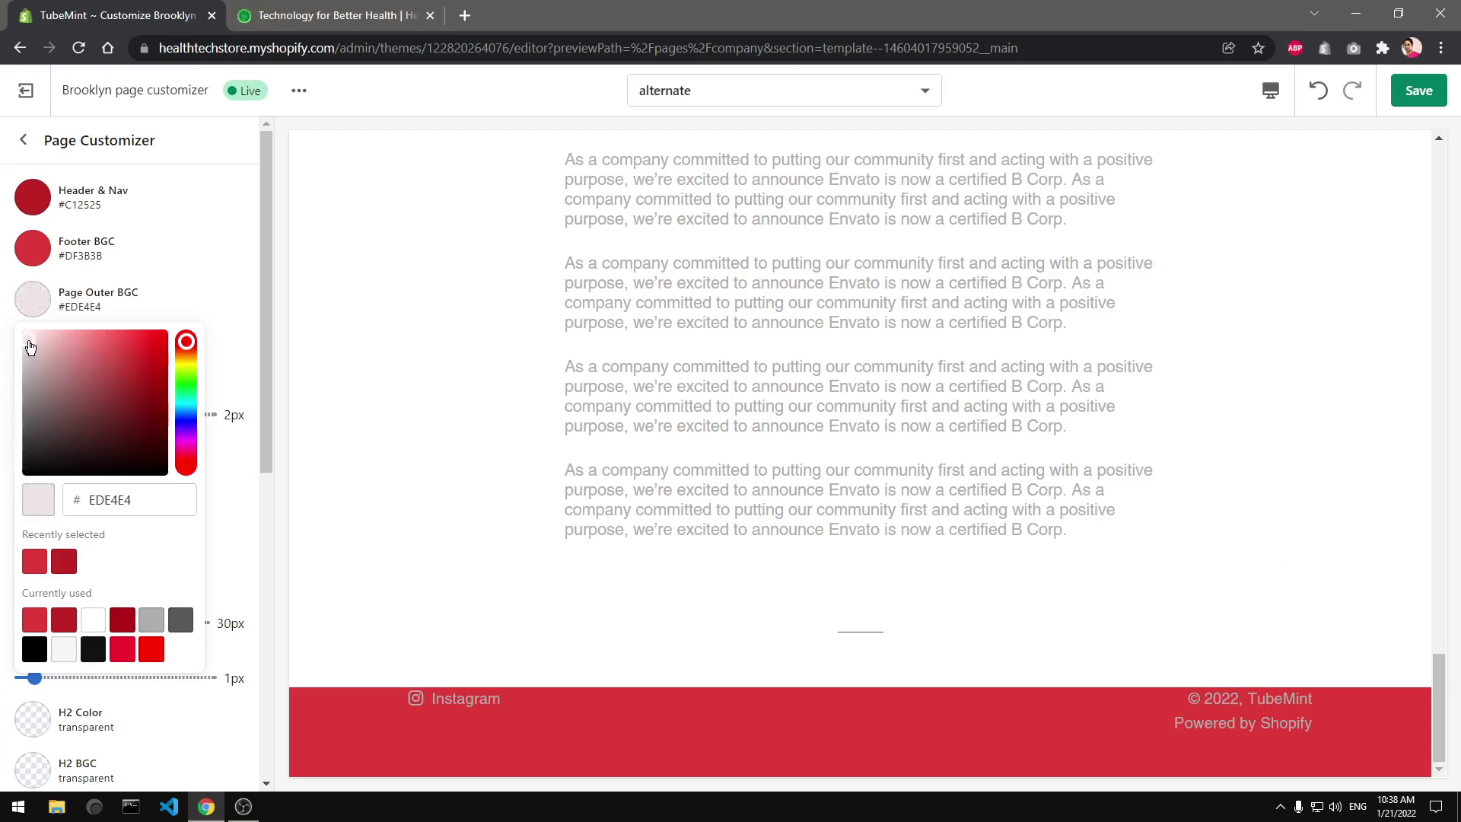
left_click_drag(26, 337, 134, 356)
left_click(30, 338)
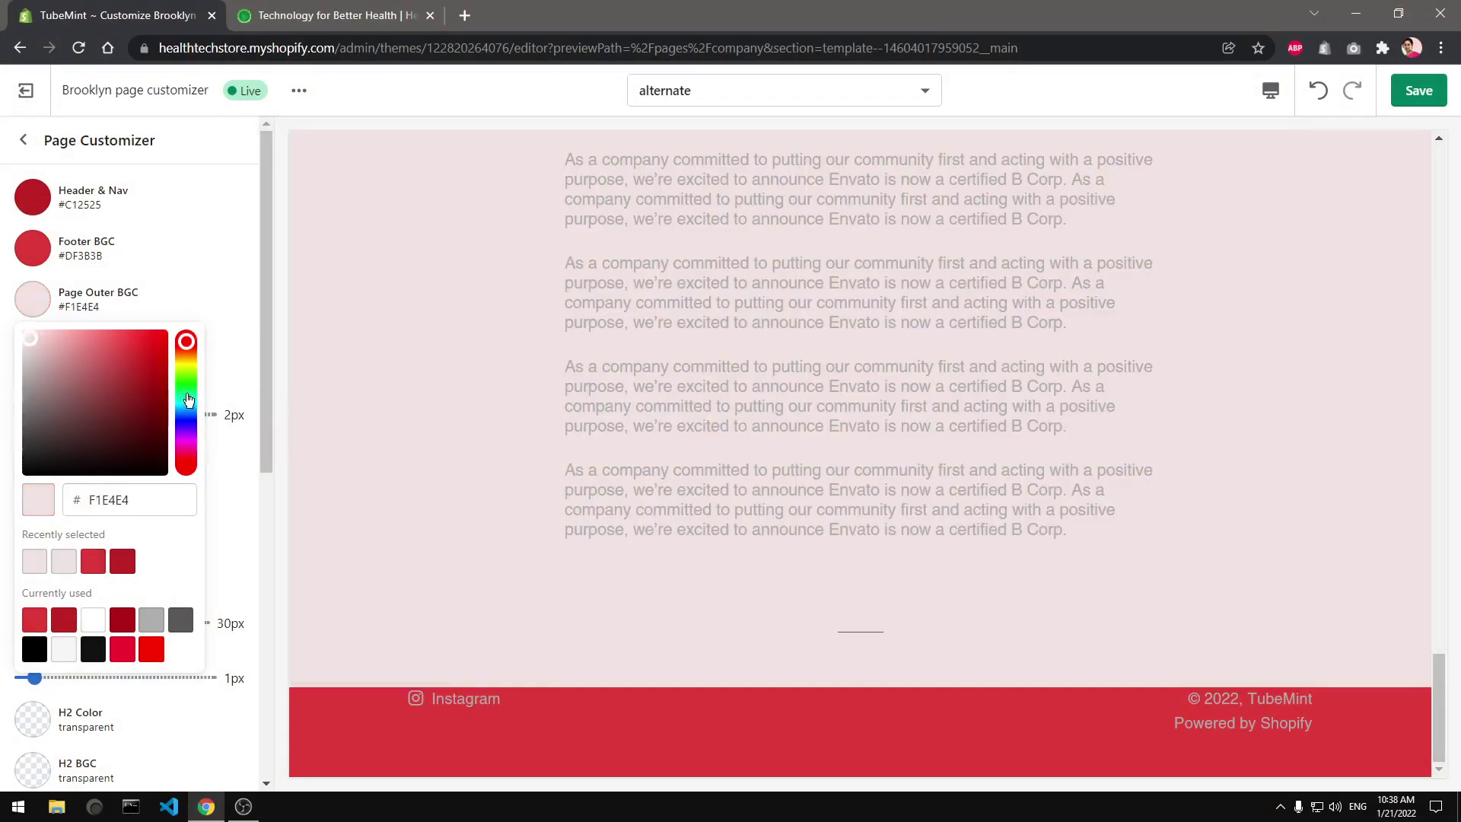
left_click(187, 396)
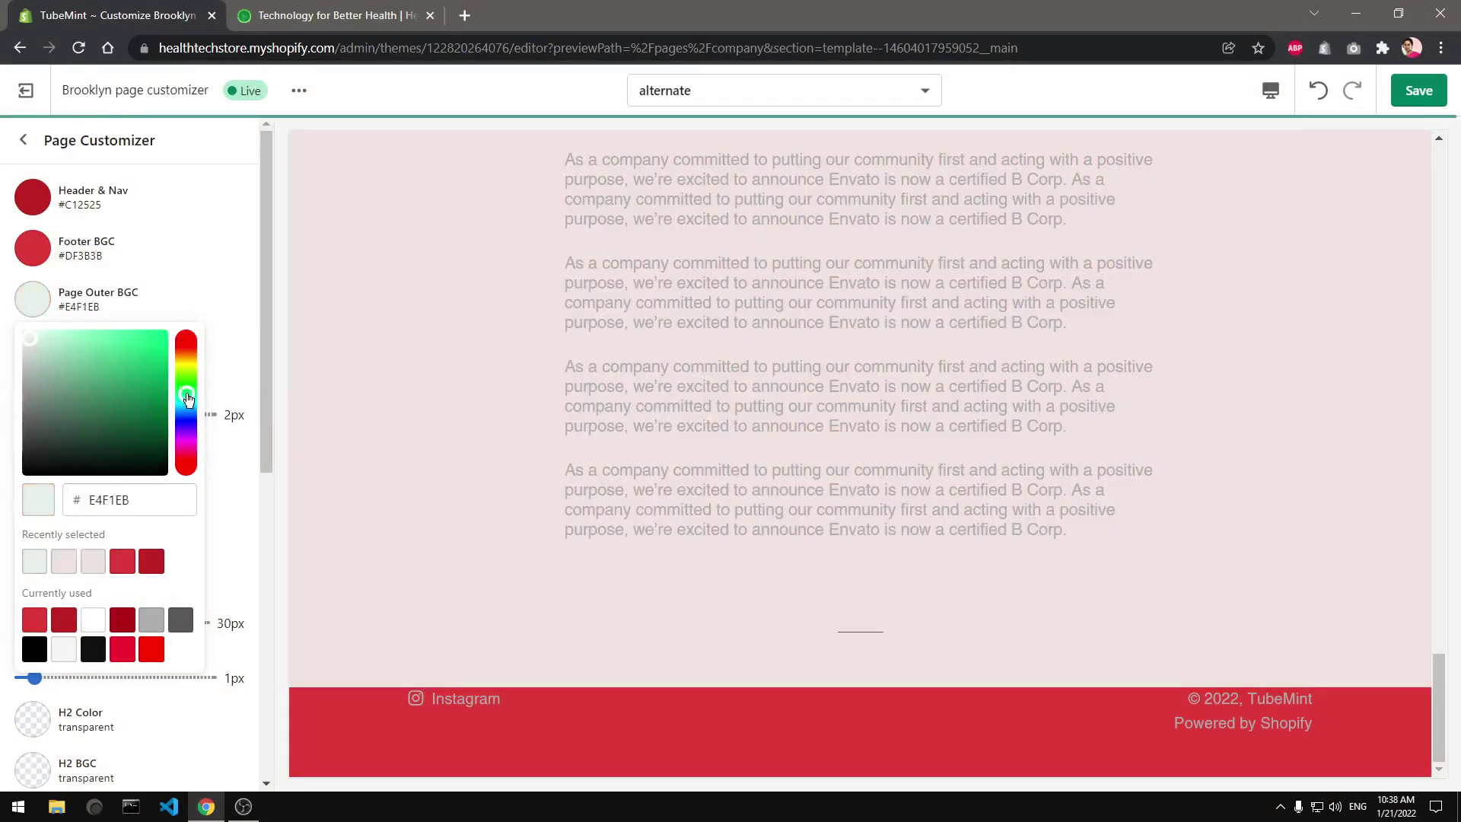
left_click(61, 336)
left_click(322, 367)
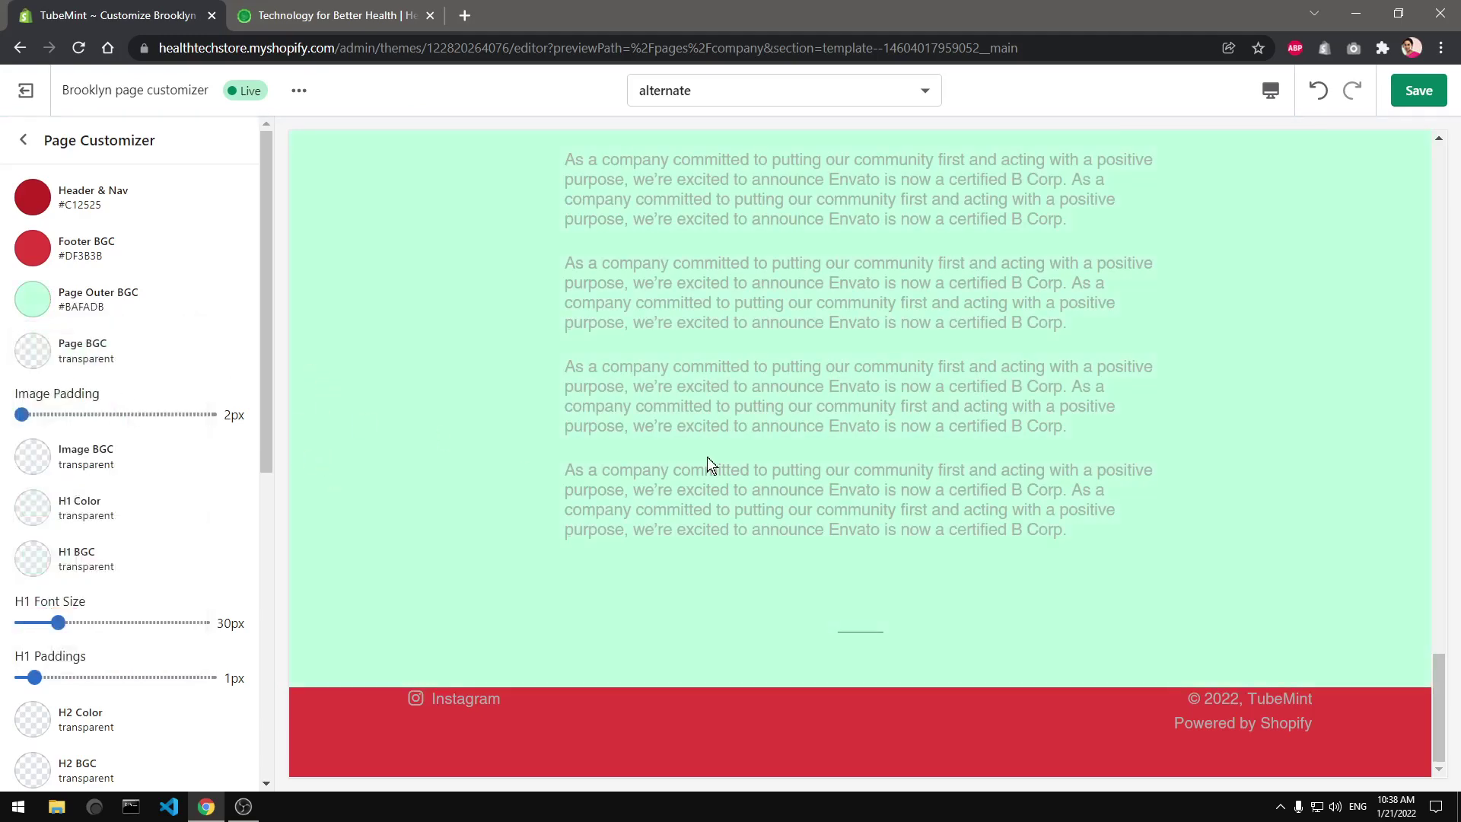
scroll(706, 456, "up", 10)
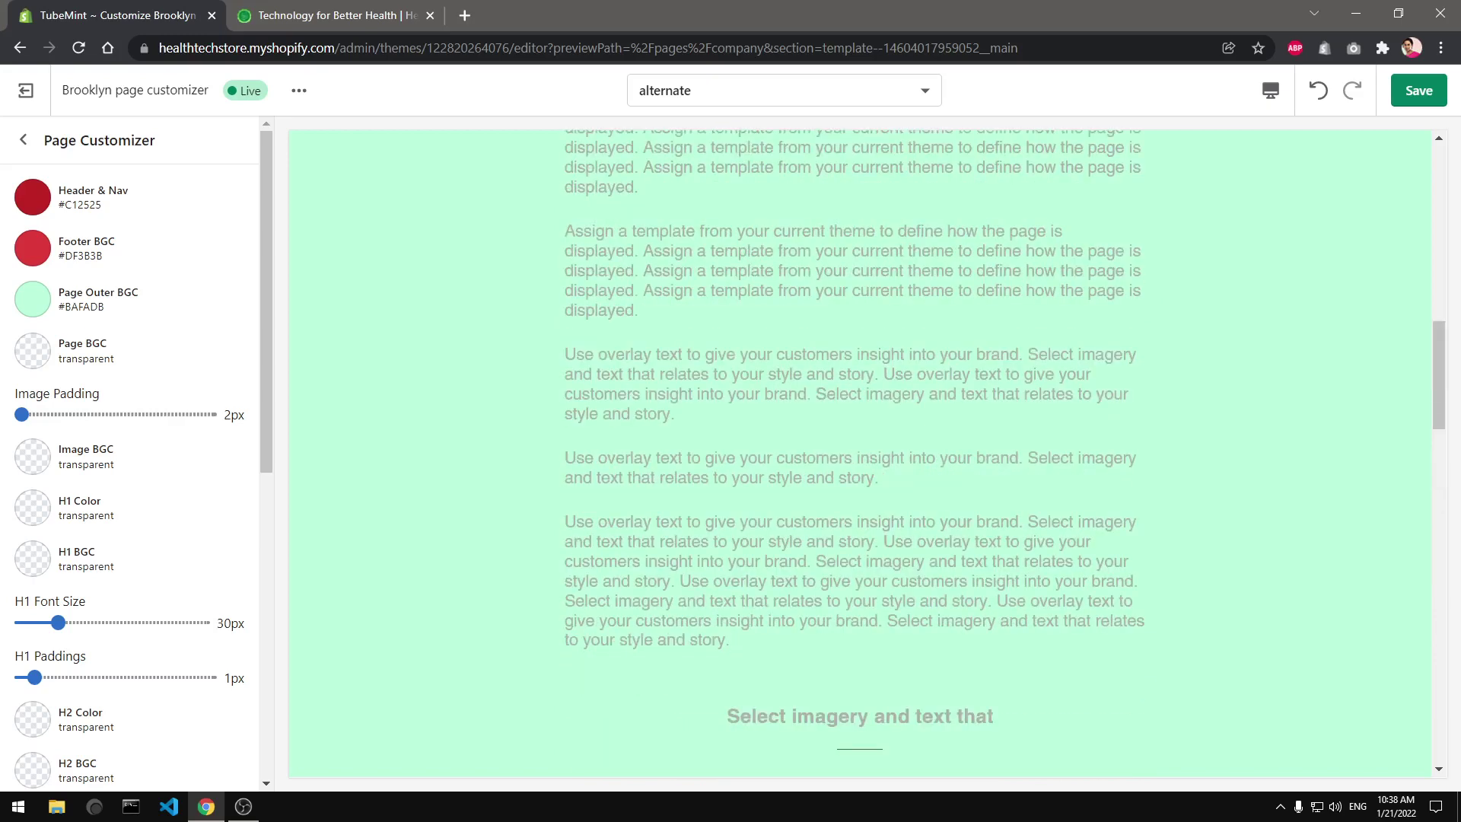
scroll(691, 457, "up", 10)
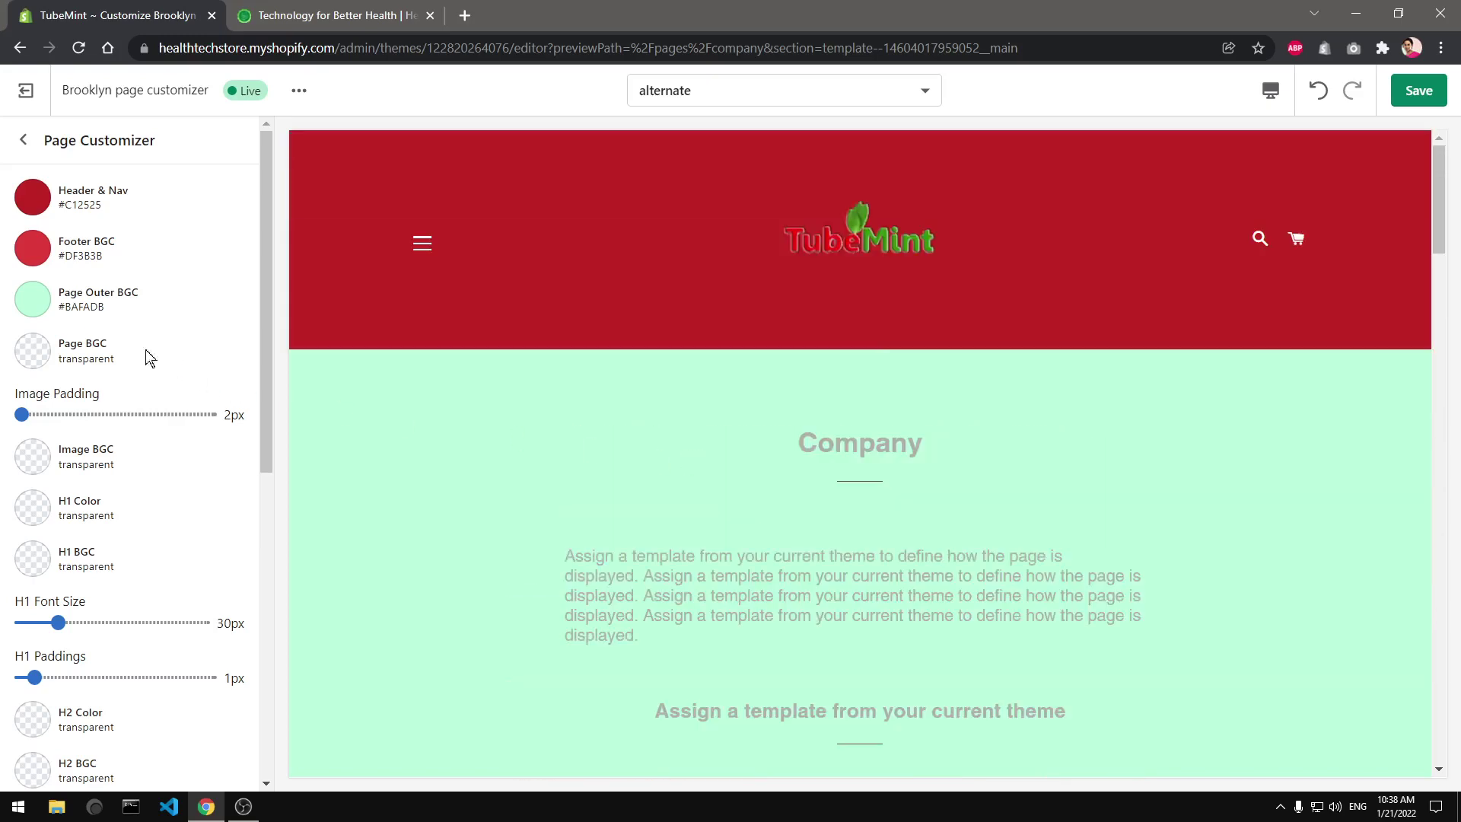
- Set Page BGC to bright aqua-green #27F2C6 after trying light blue shades
left_click(32, 351)
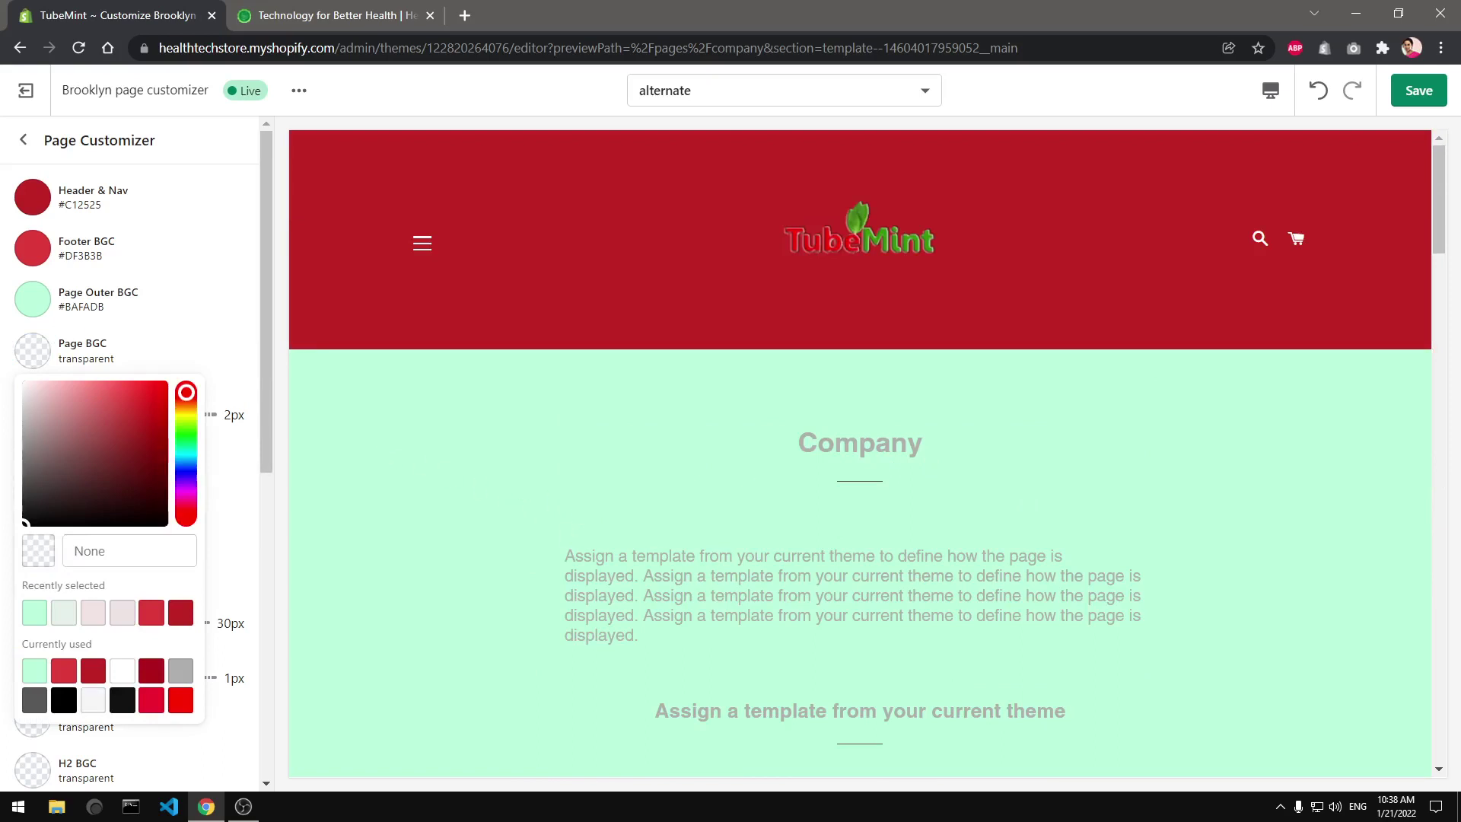
left_click(186, 463)
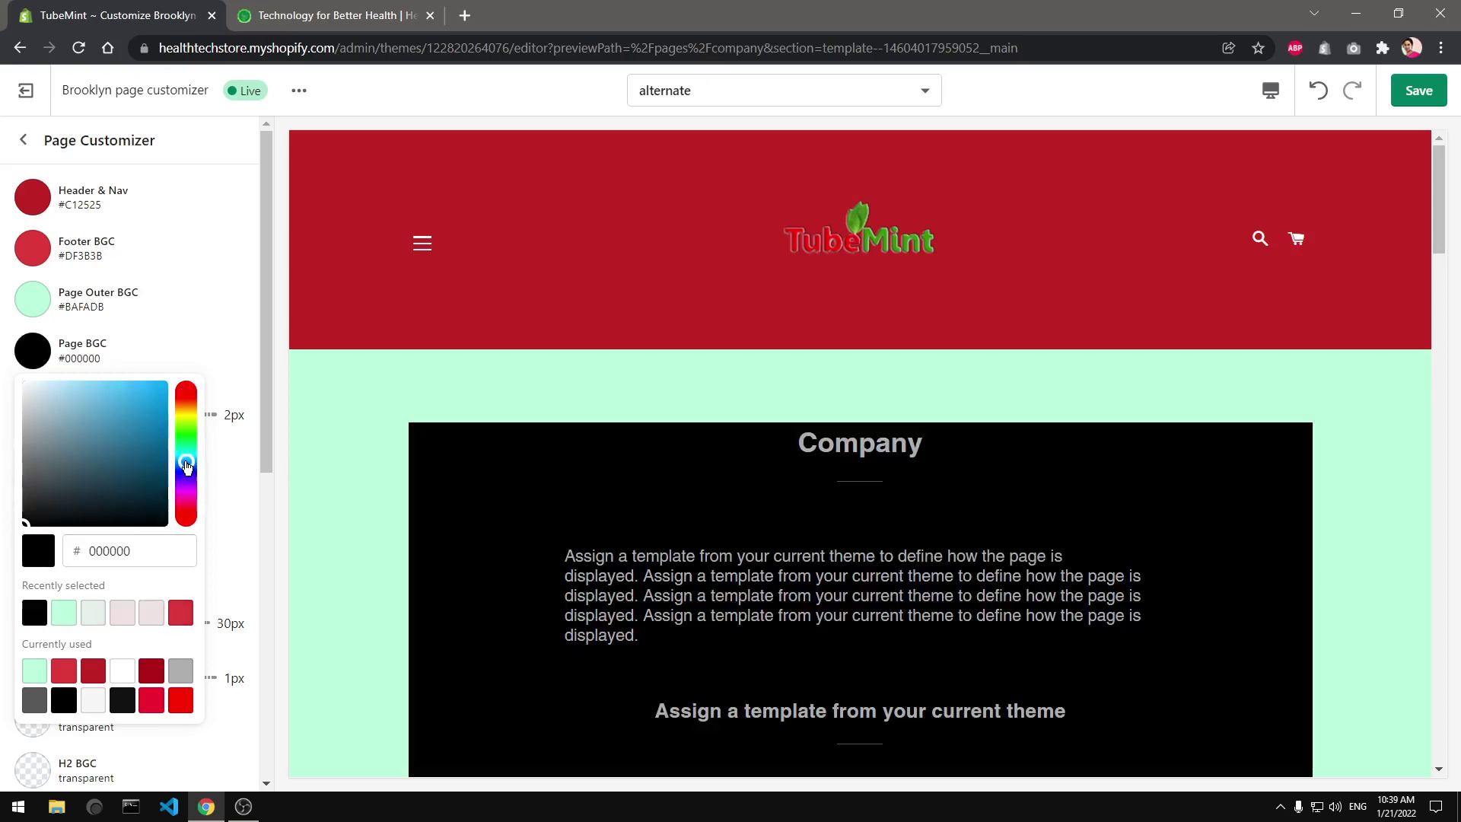
left_click(103, 389)
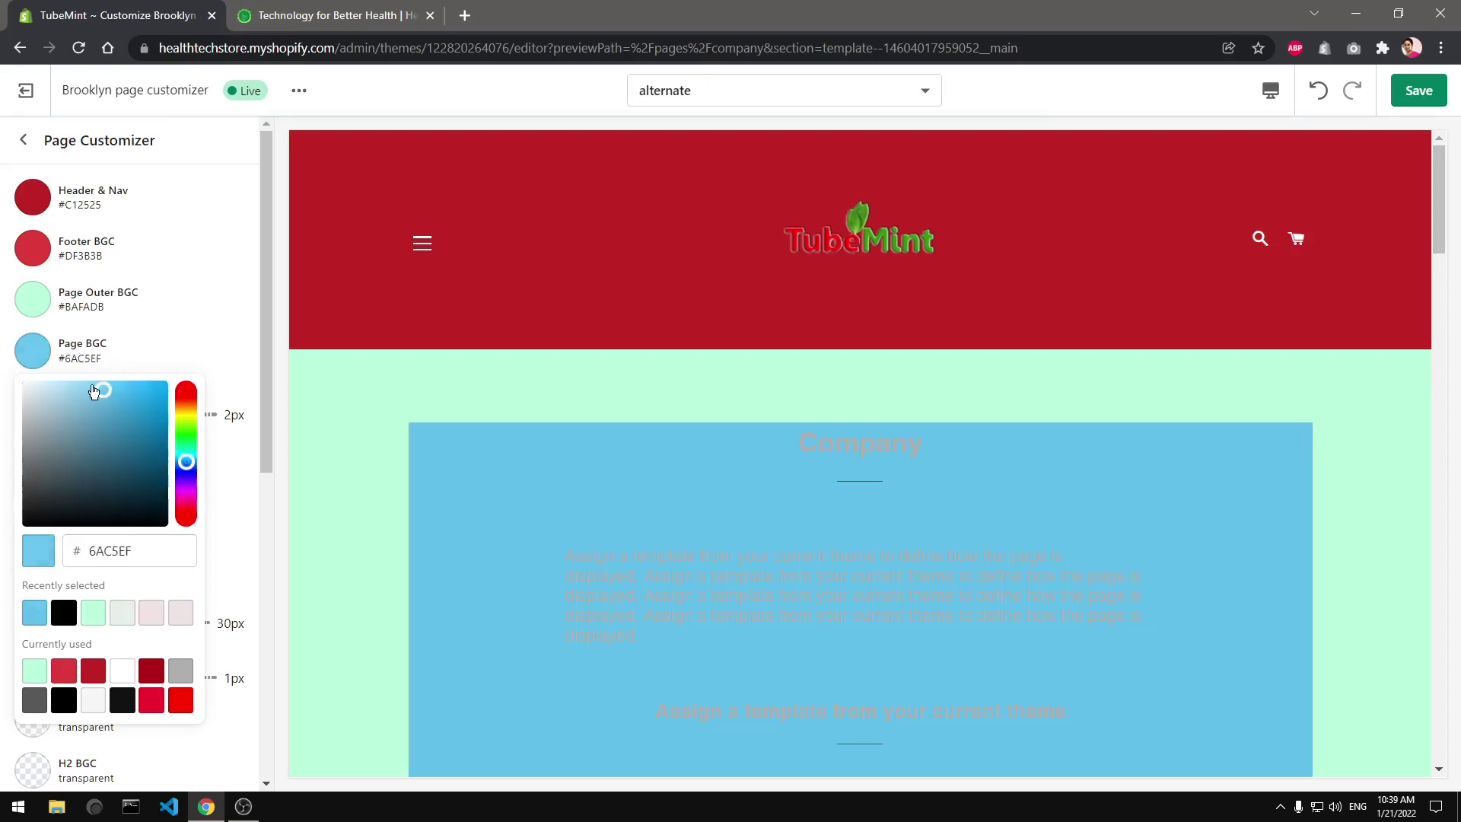
left_click_drag(93, 391, 57, 381)
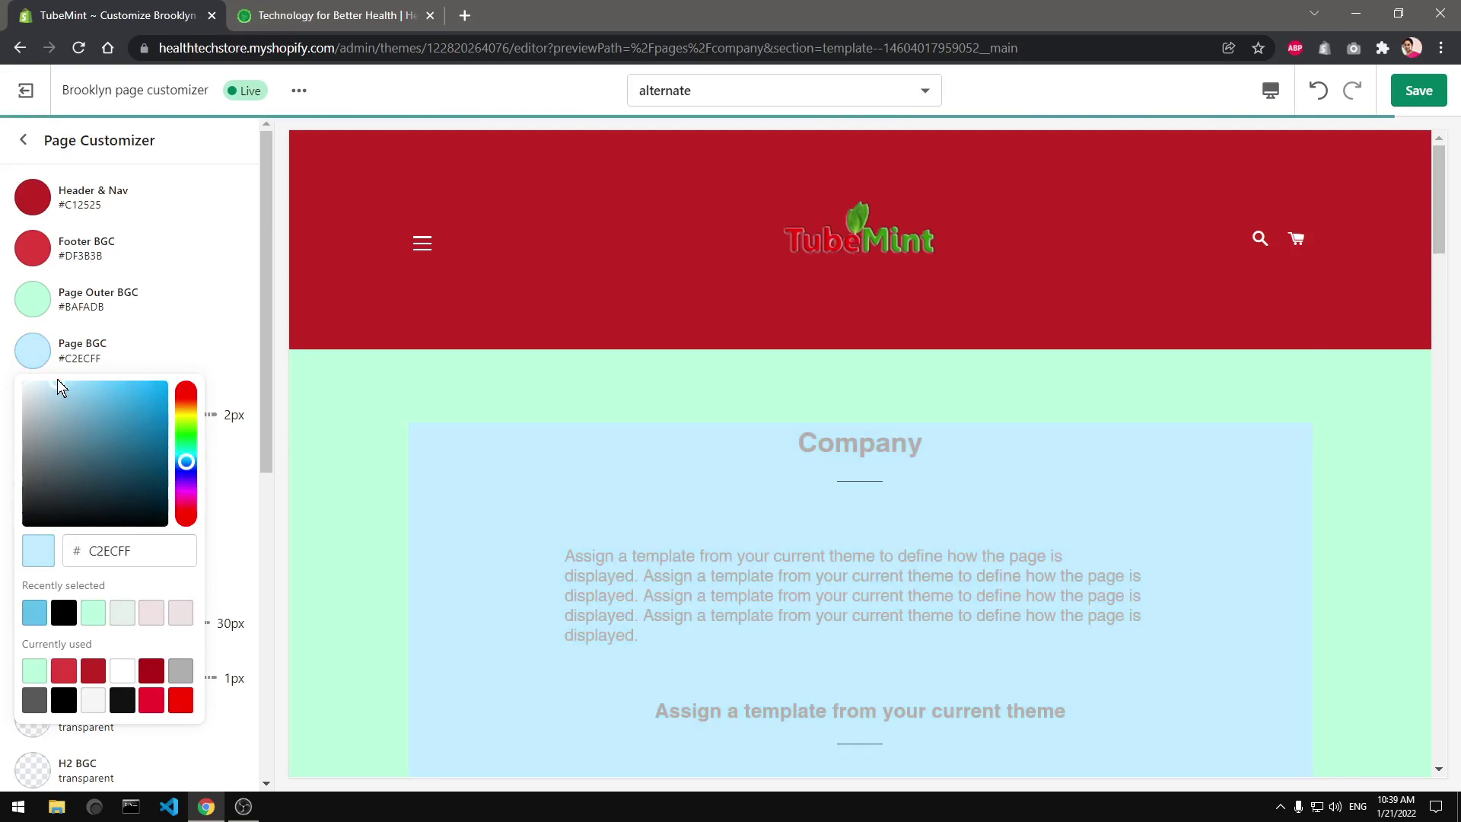
left_click(186, 451)
left_click(115, 389)
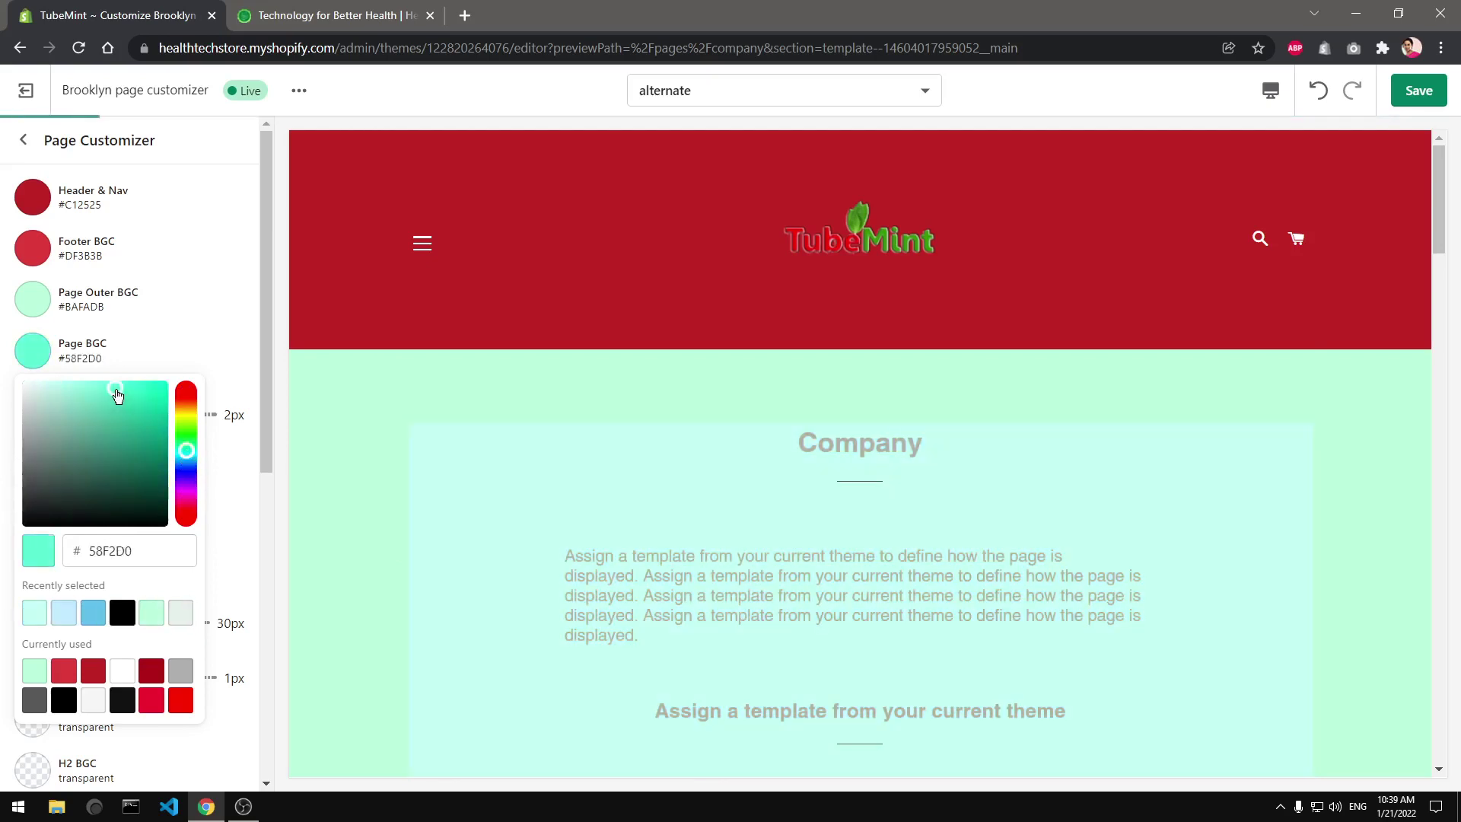
left_click(119, 388)
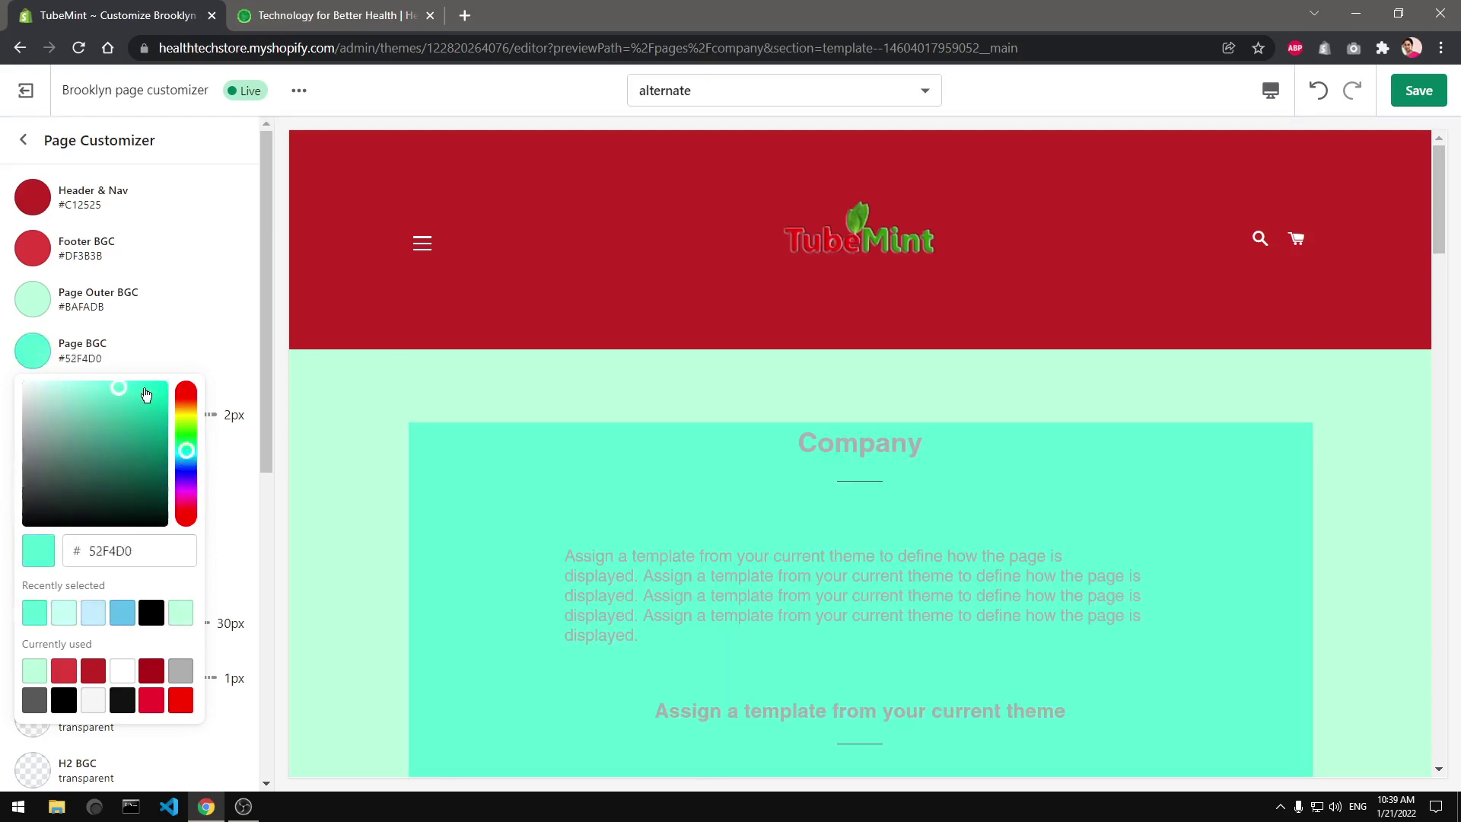
left_click(145, 390)
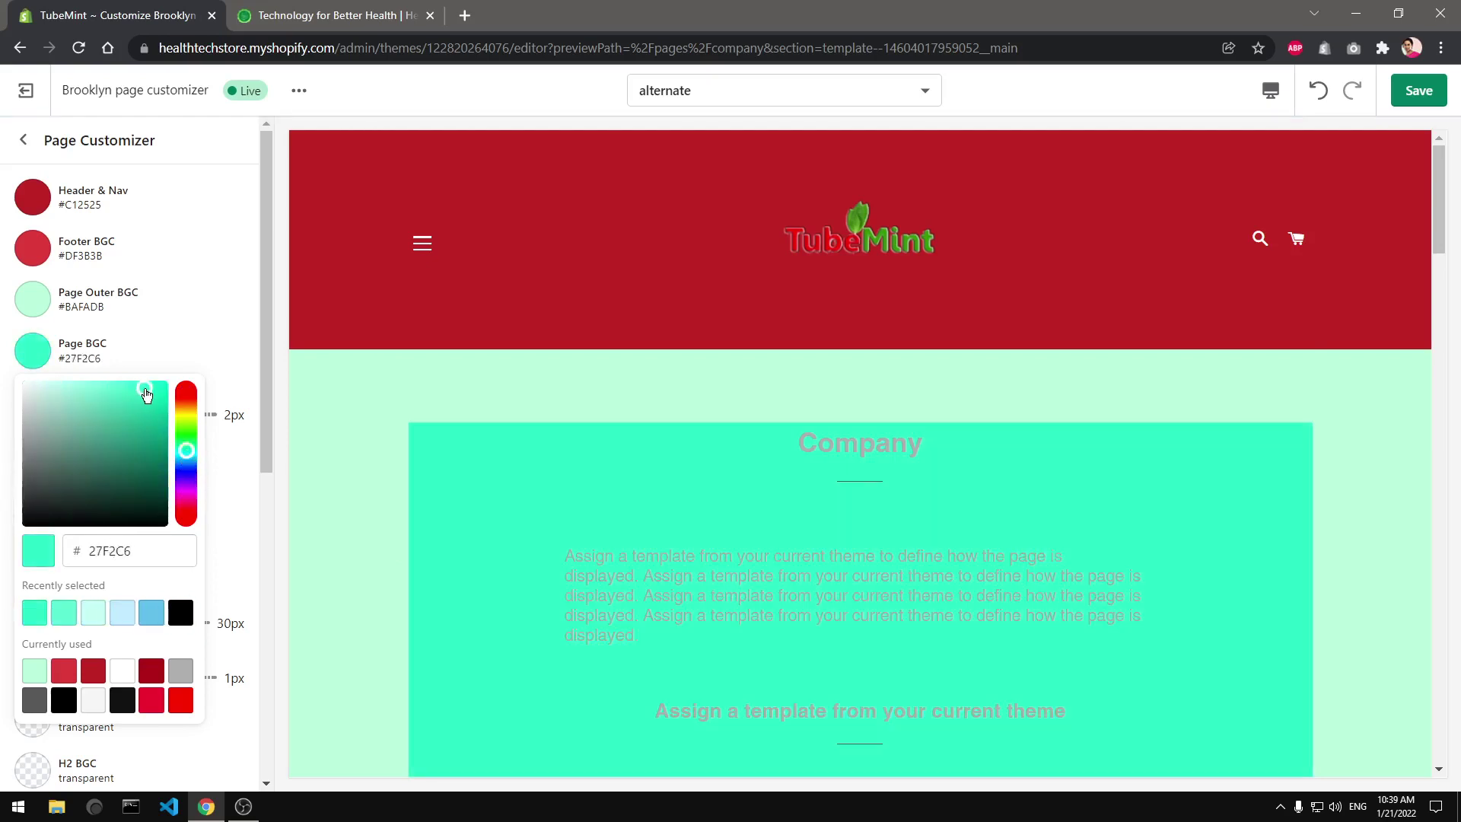
left_click(368, 477)
- Set Image BGC to dark red #C12525 behind the jar image
left_click(26, 461)
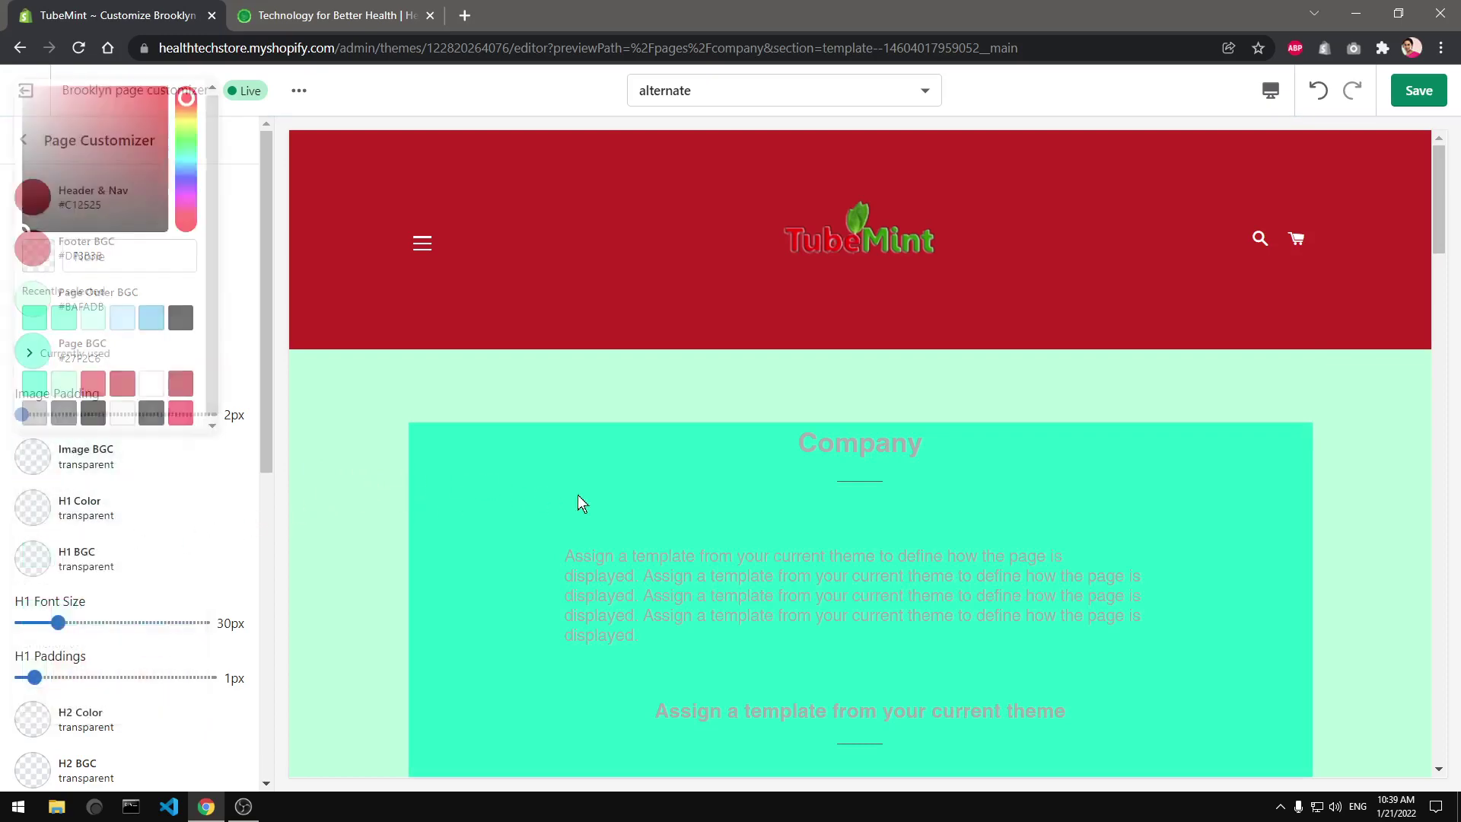
scroll(877, 524, "down", 7)
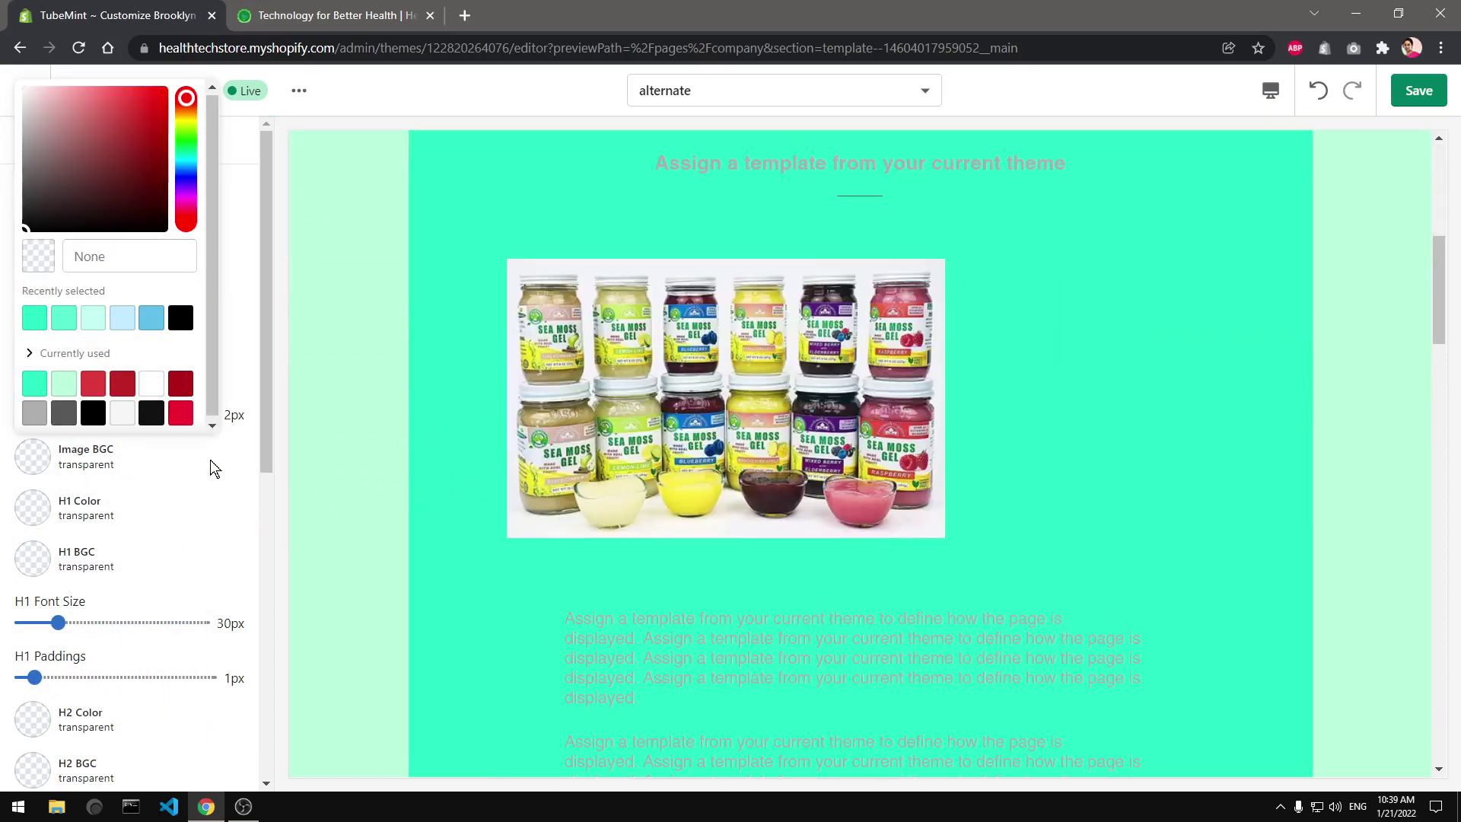
left_click(66, 387)
left_click(95, 386)
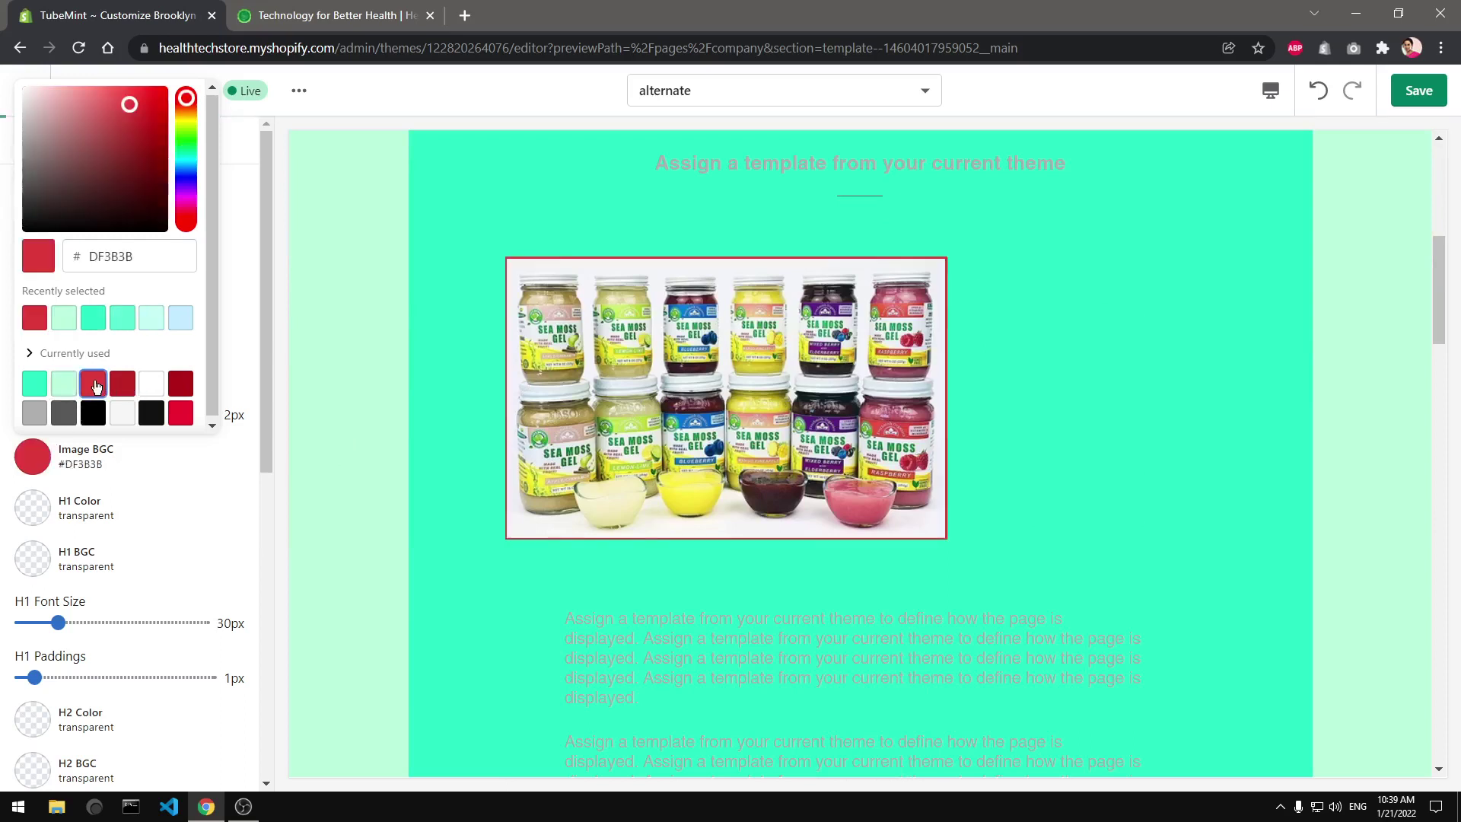
left_click(132, 389)
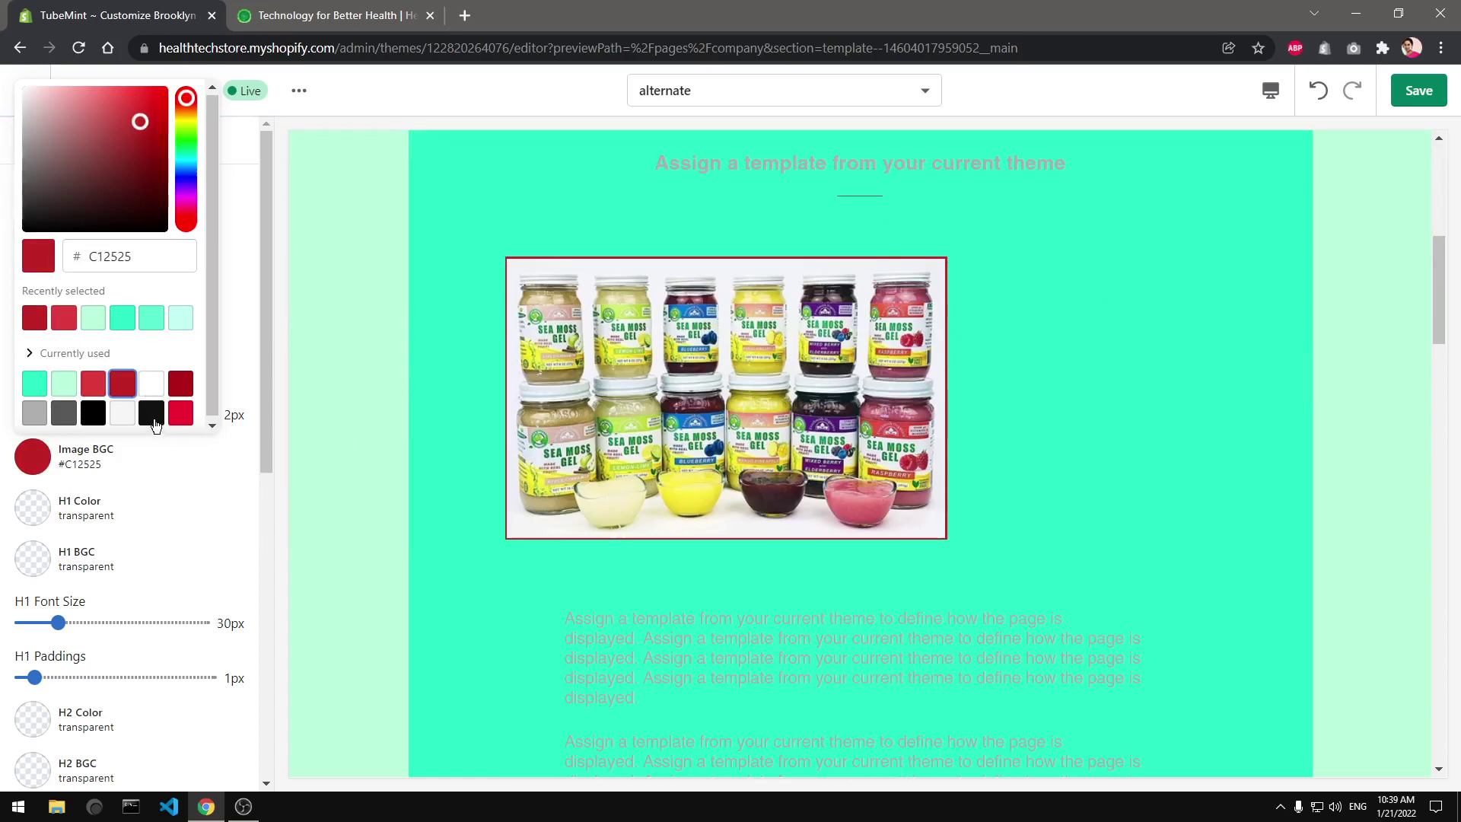
left_click(332, 504)
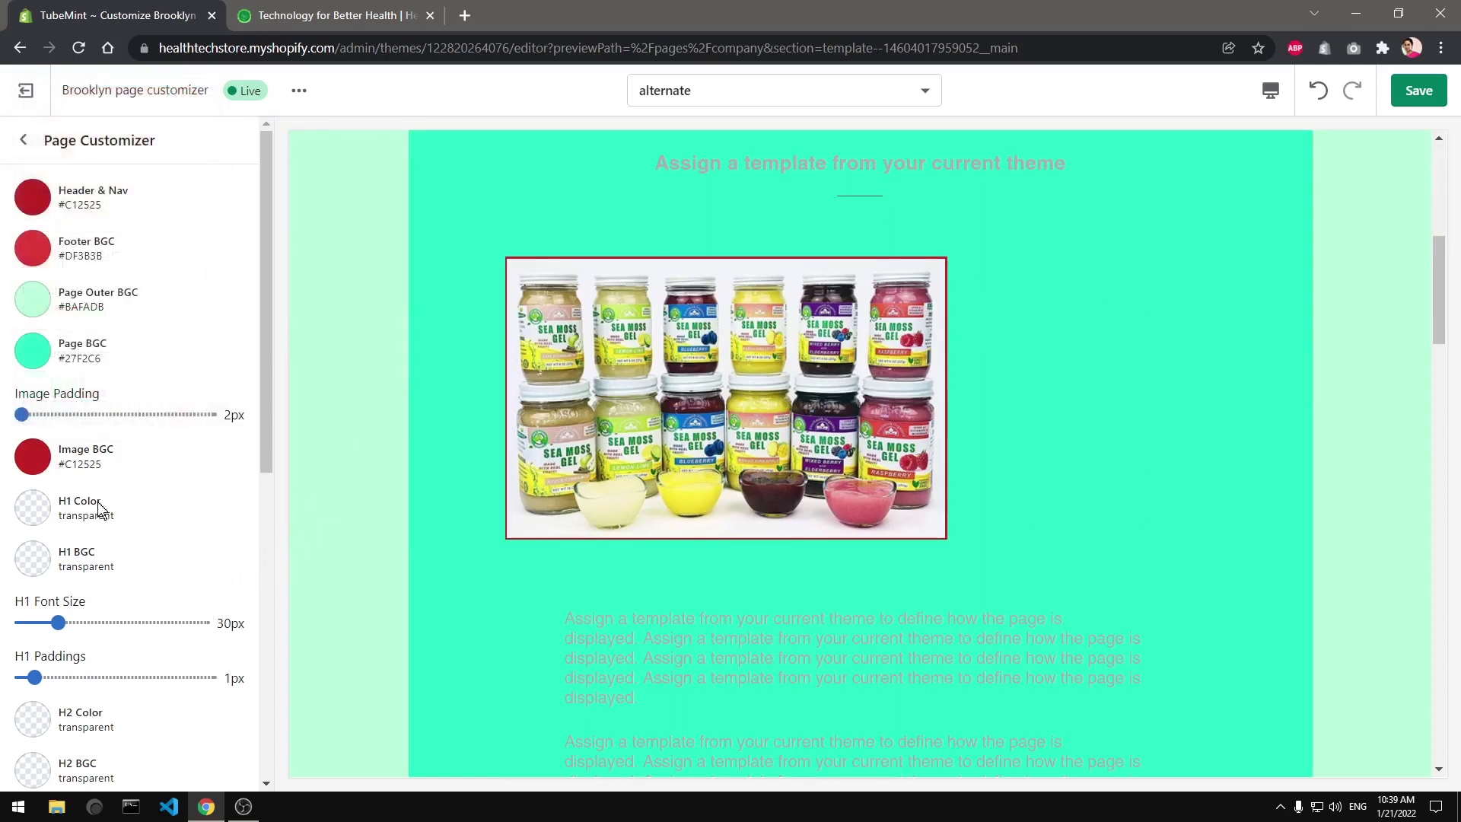
- Widen Image Padding to 15px
left_click_drag(23, 414, 46, 414)
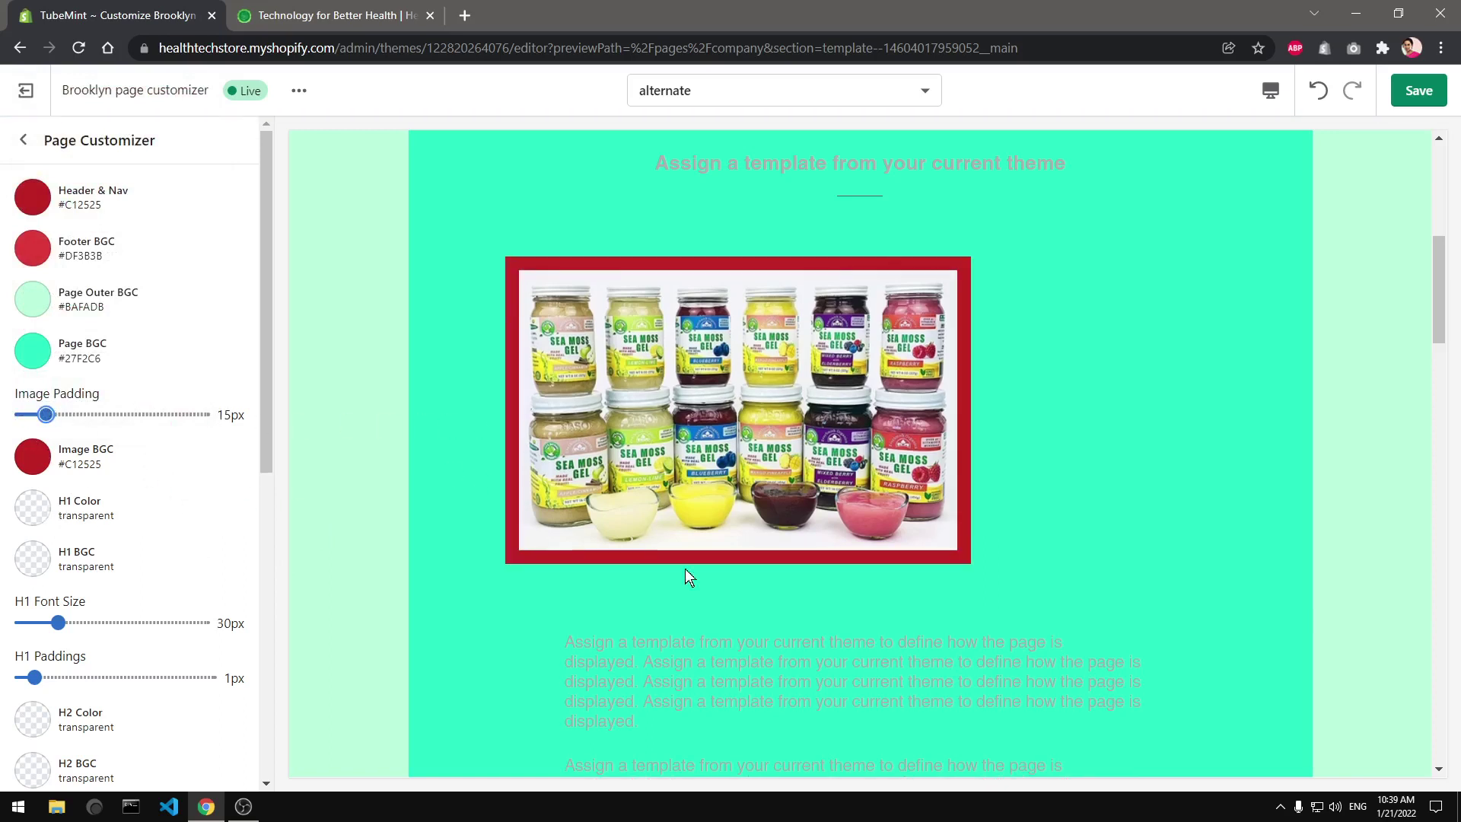
scroll(718, 589, "down", 2)
scroll(719, 589, "down", 10)
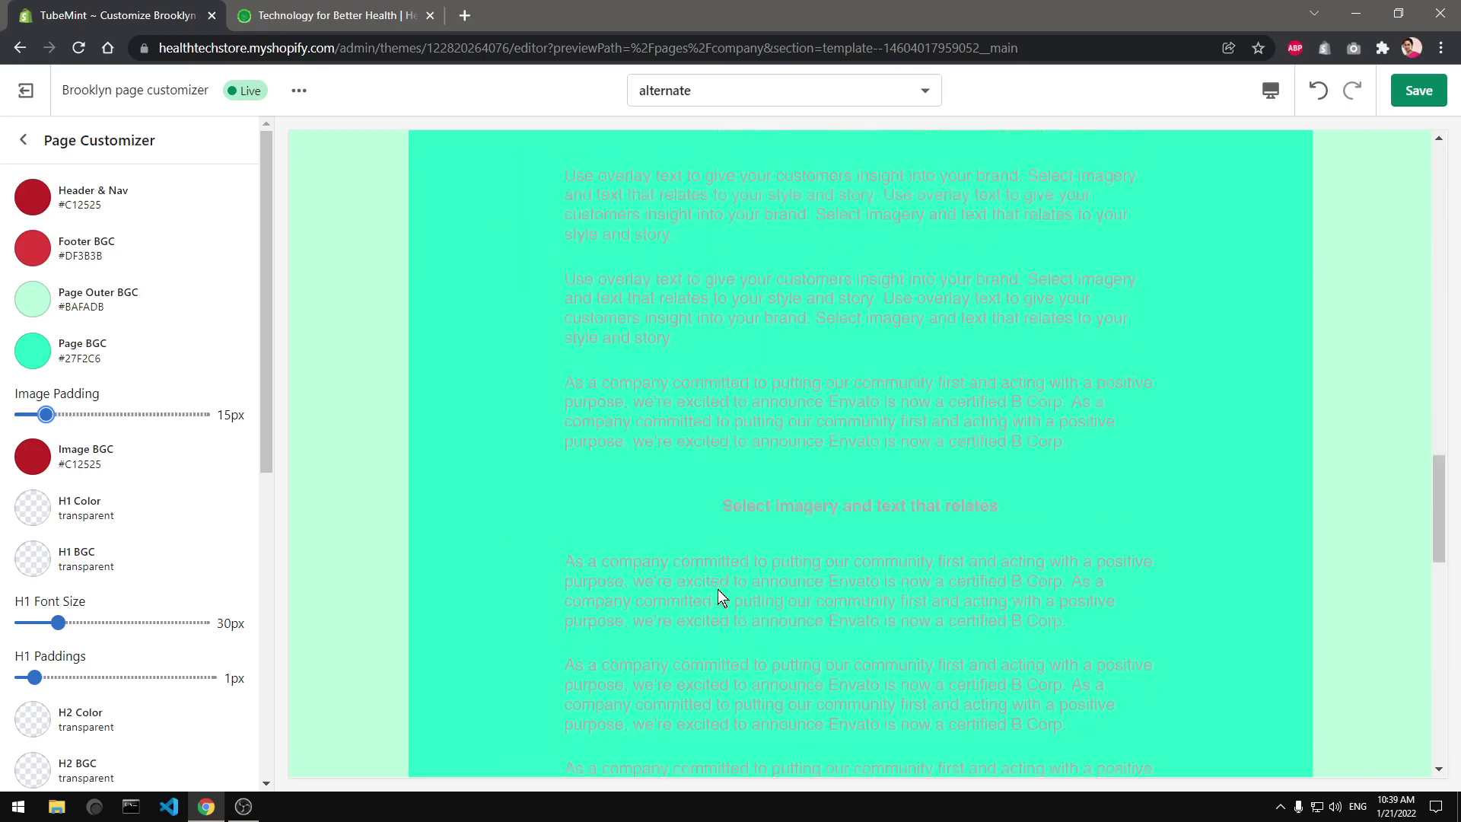
scroll(718, 589, "down", 3)
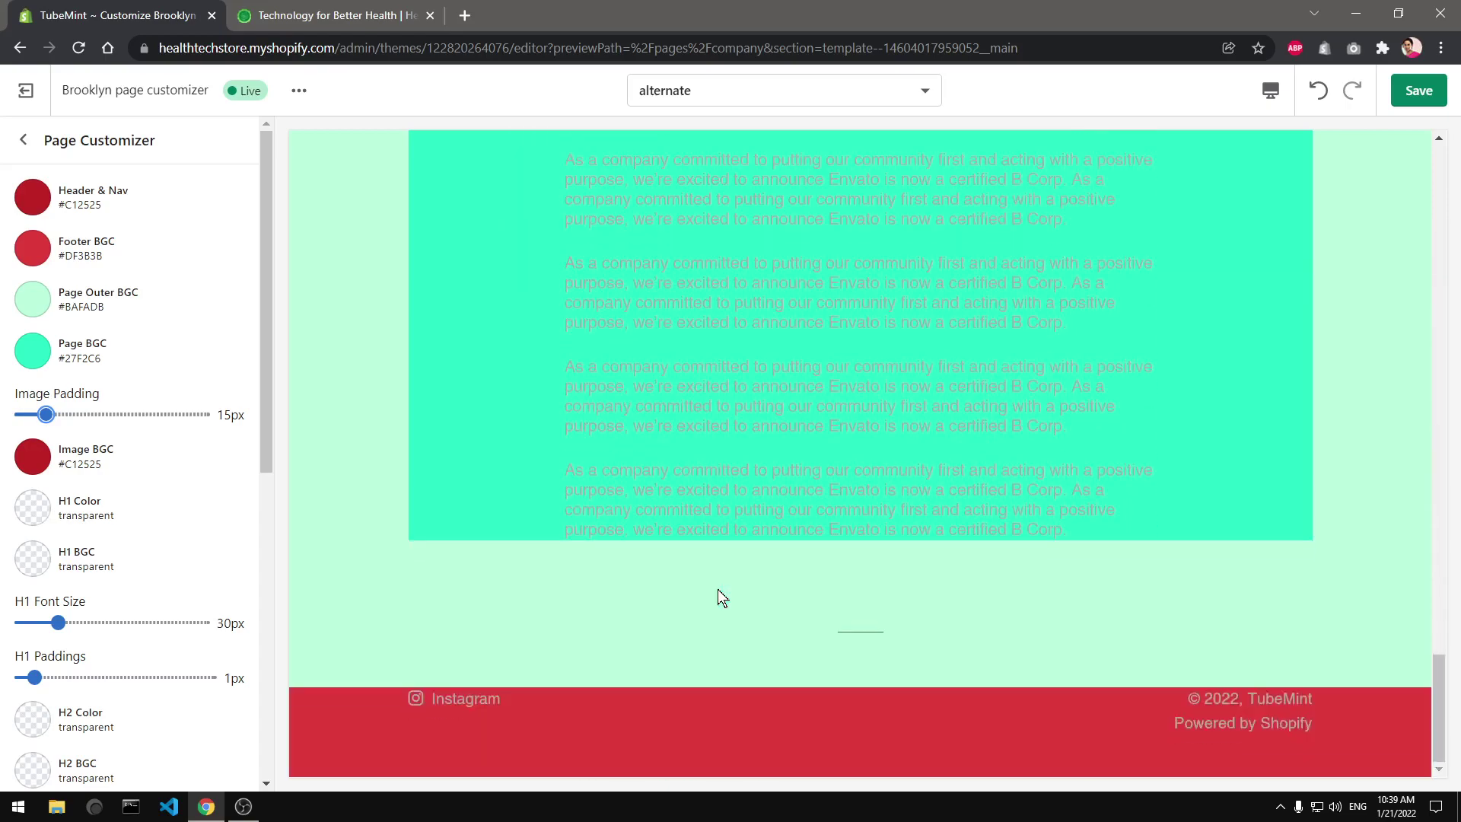
scroll(718, 589, "up", 15)
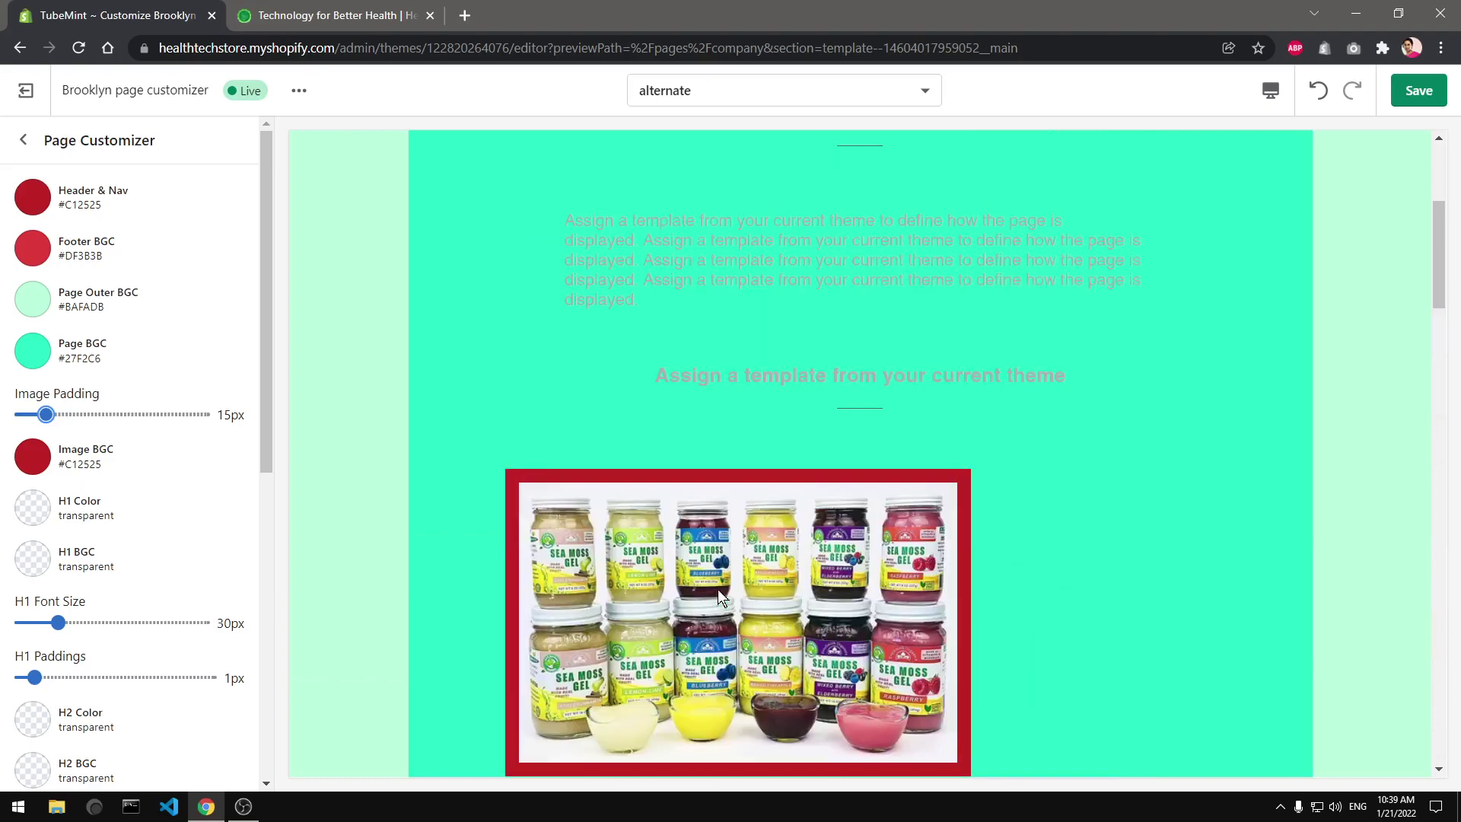
scroll(687, 589, "down", 2)
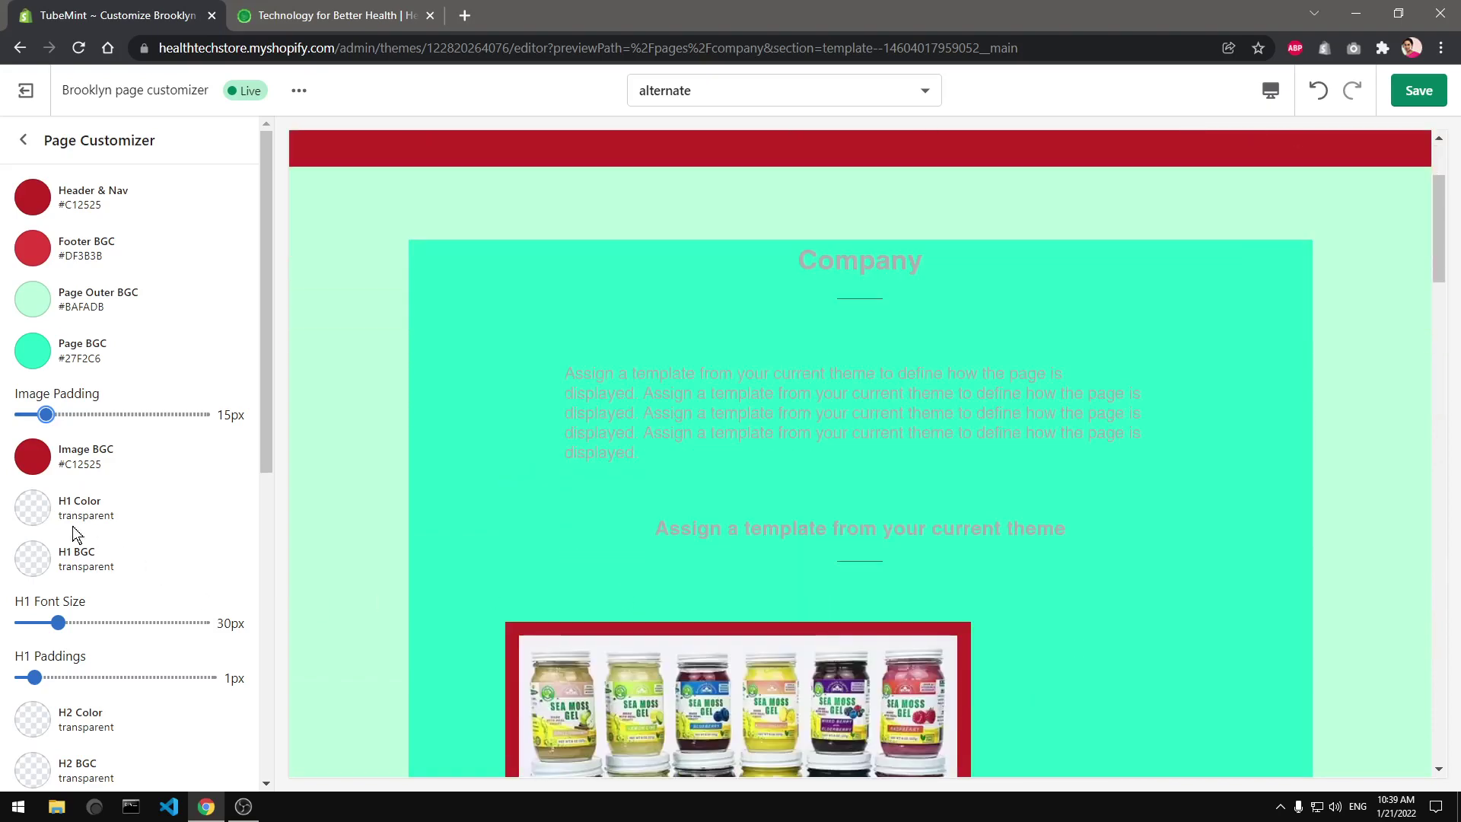
- Set H1 Color to #AC2F2F so the Company heading turns dark red
left_click(31, 515)
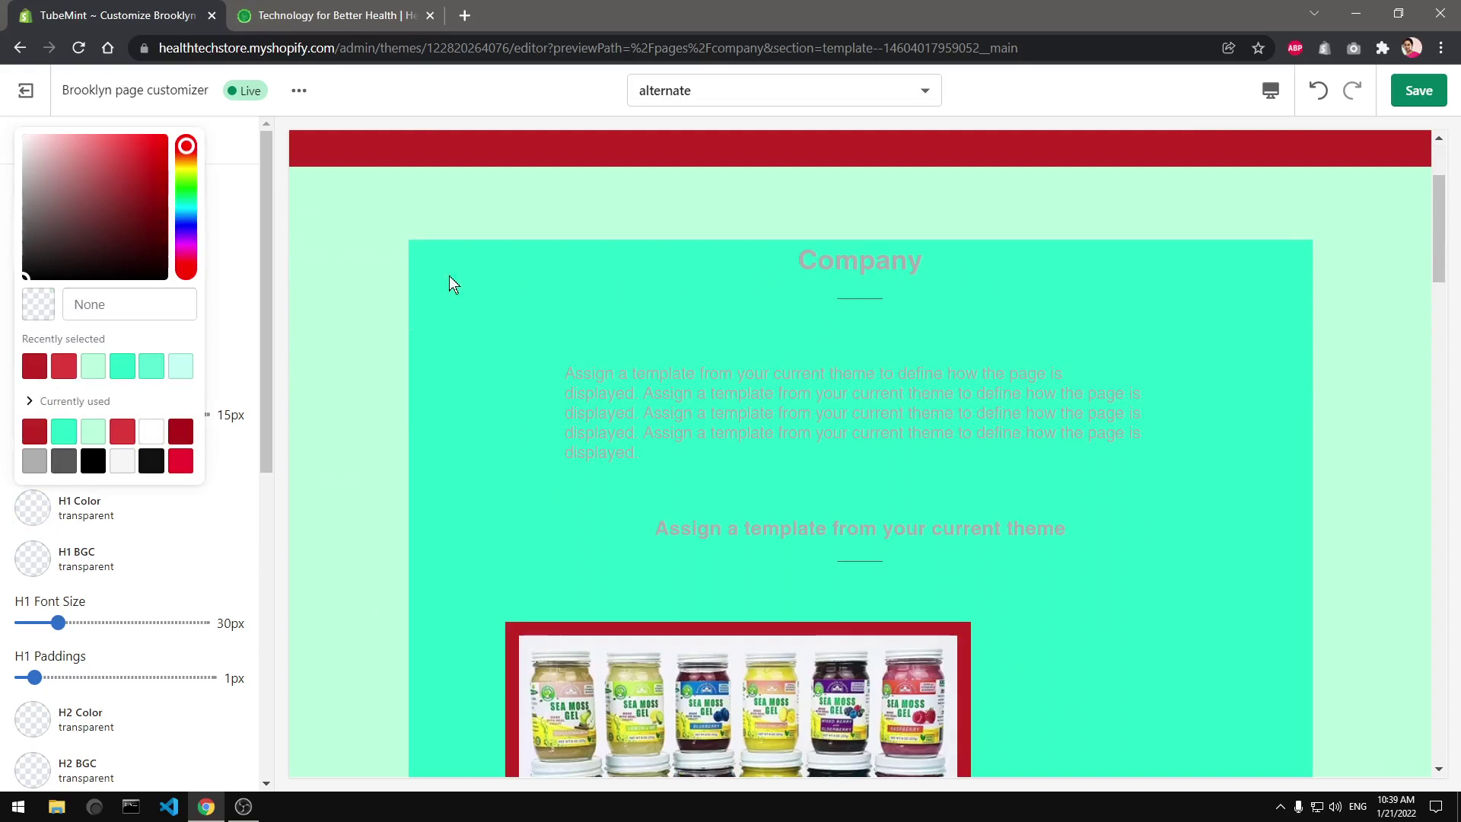
left_click(145, 172)
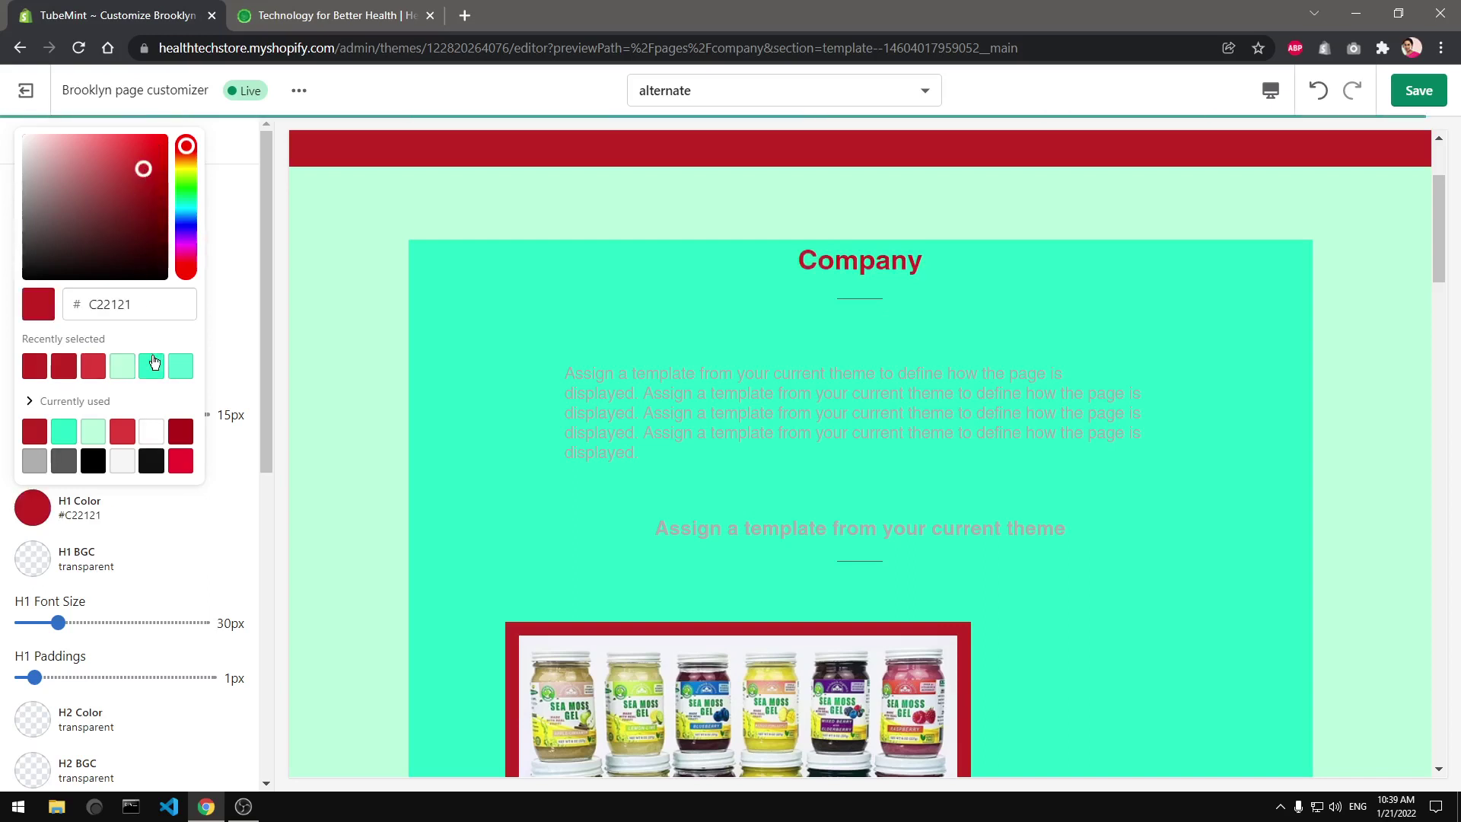
left_click(140, 190)
left_click(128, 182)
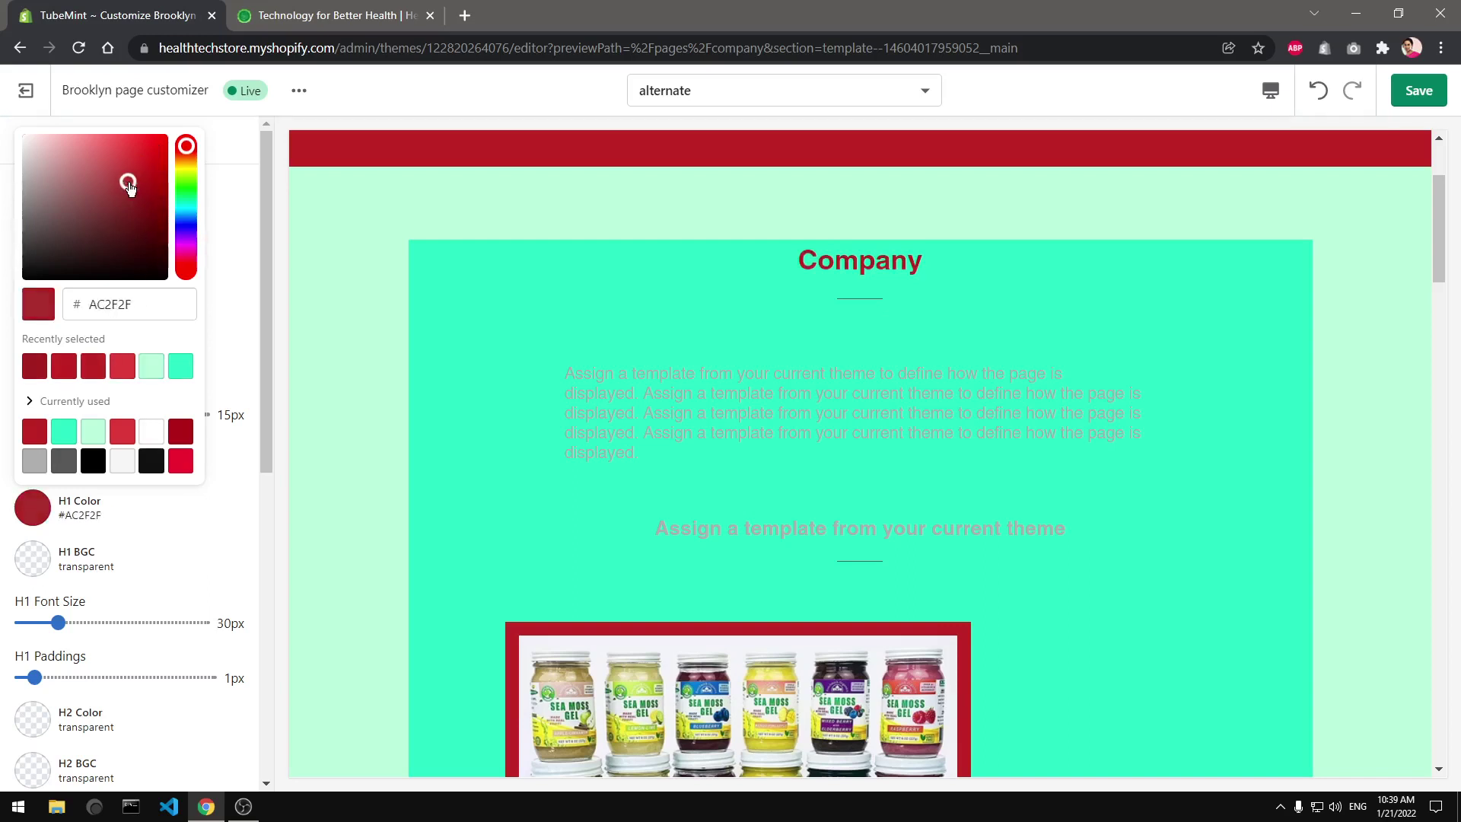
left_click(424, 460)
- Set H1 BGC to white #FFFFFF behind the Company heading
left_click(32, 561)
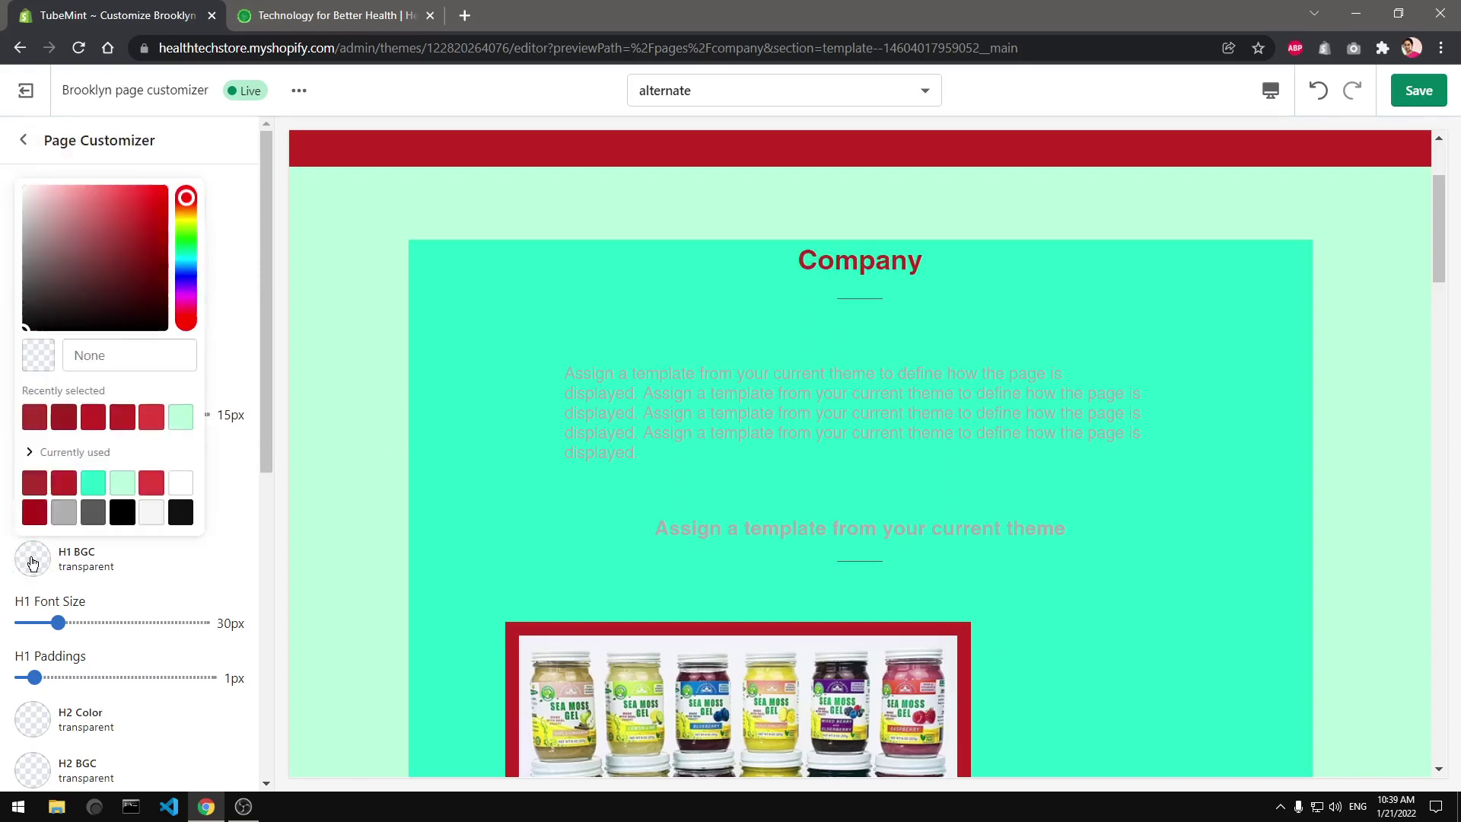
left_click(181, 484)
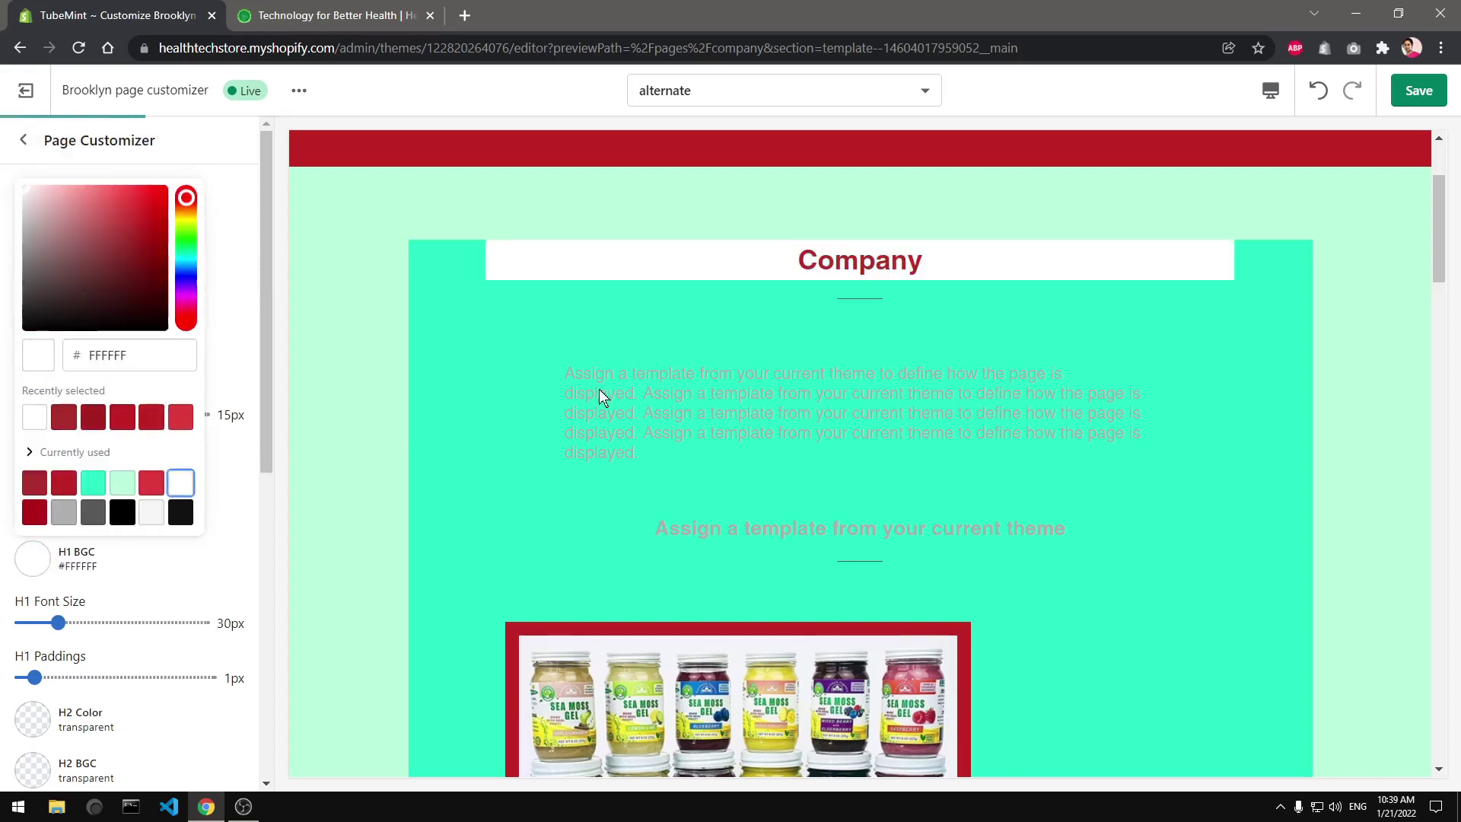
left_click(372, 516)
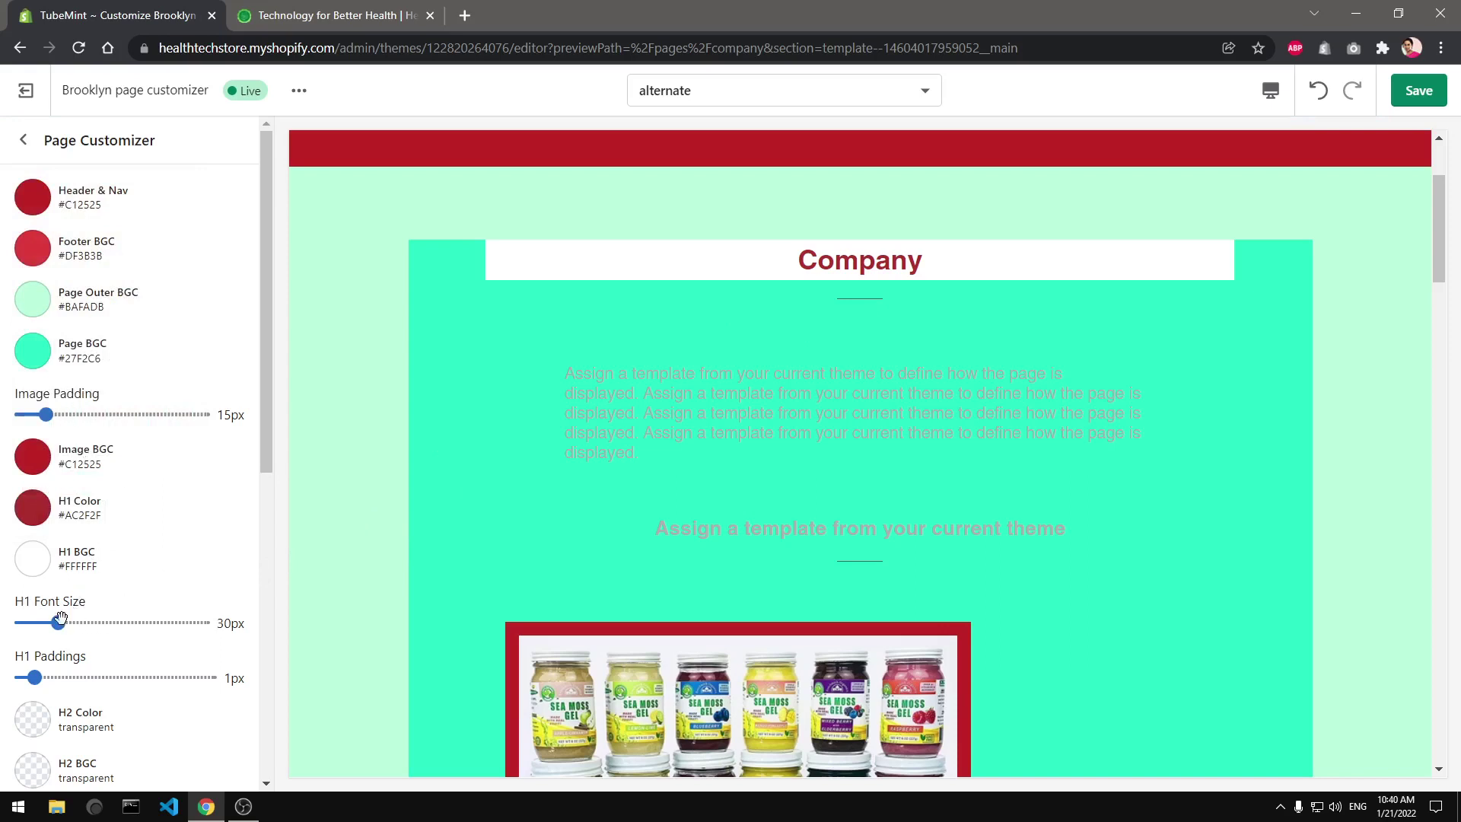
- Set H1 Font Size to 42px and H1 Paddings to 4px
left_click_drag(60, 618, 86, 622)
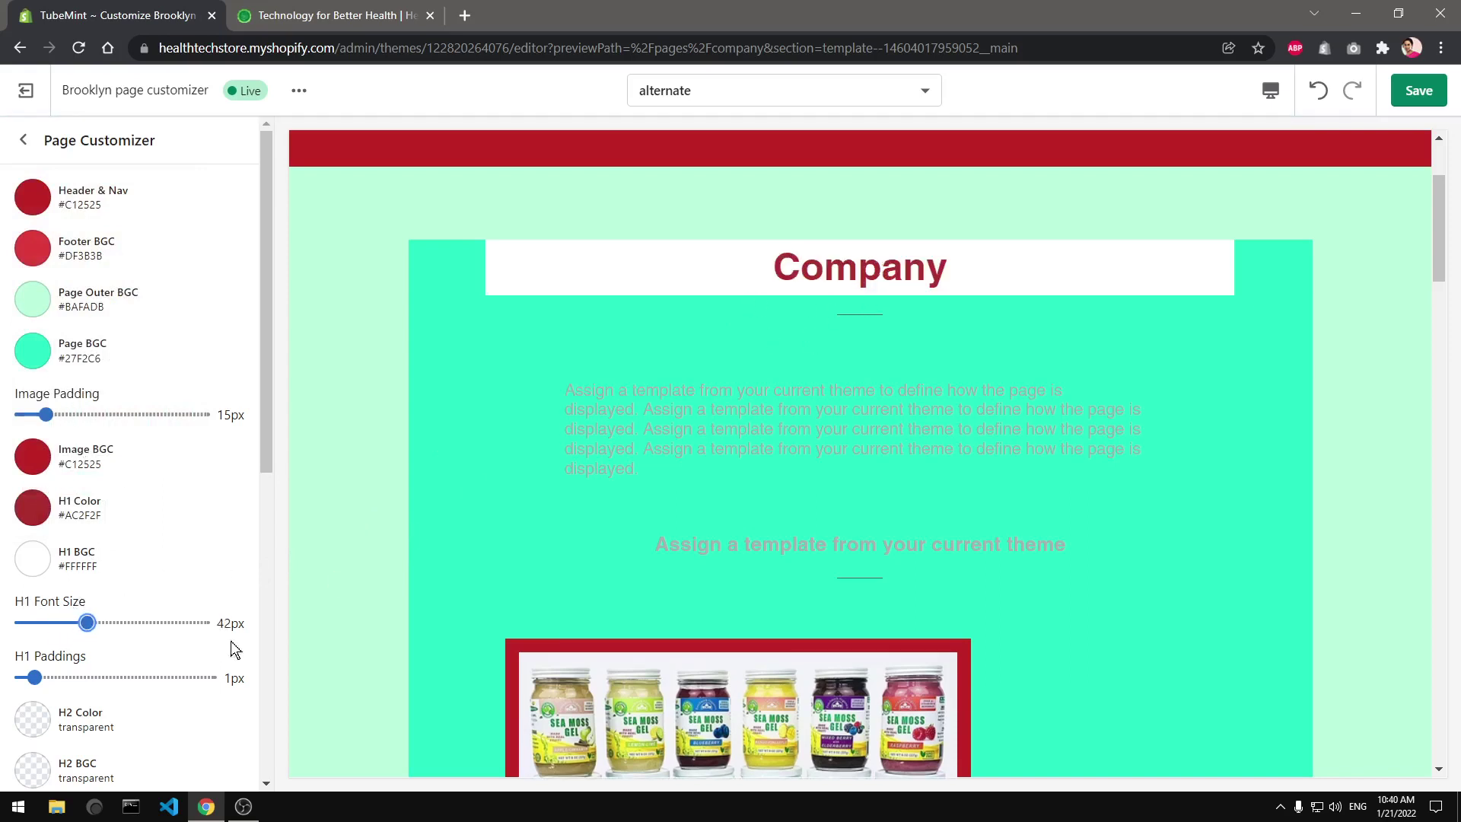
left_click_drag(34, 677, 71, 676)
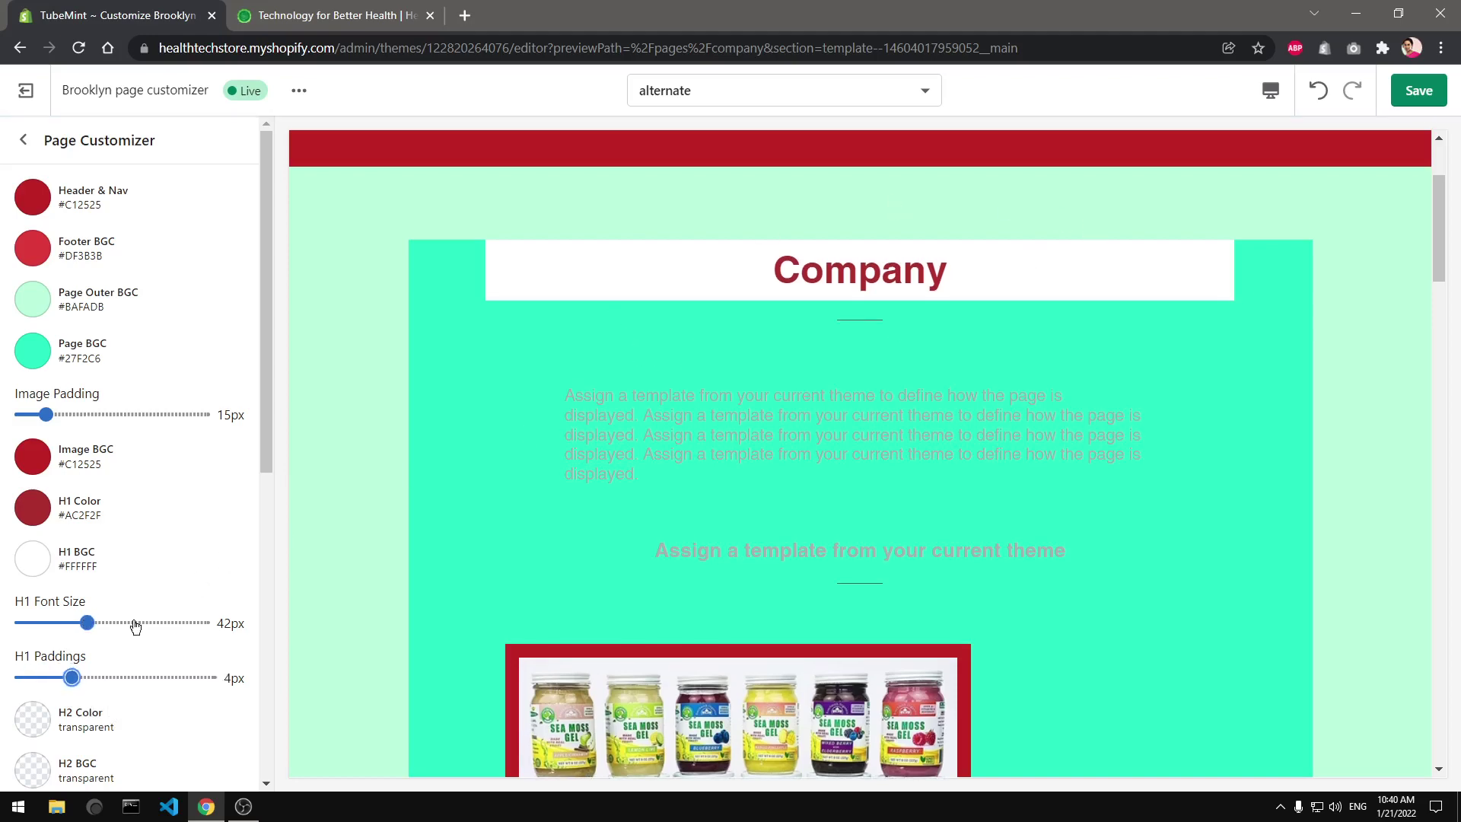
scroll(211, 591, "down", 4)
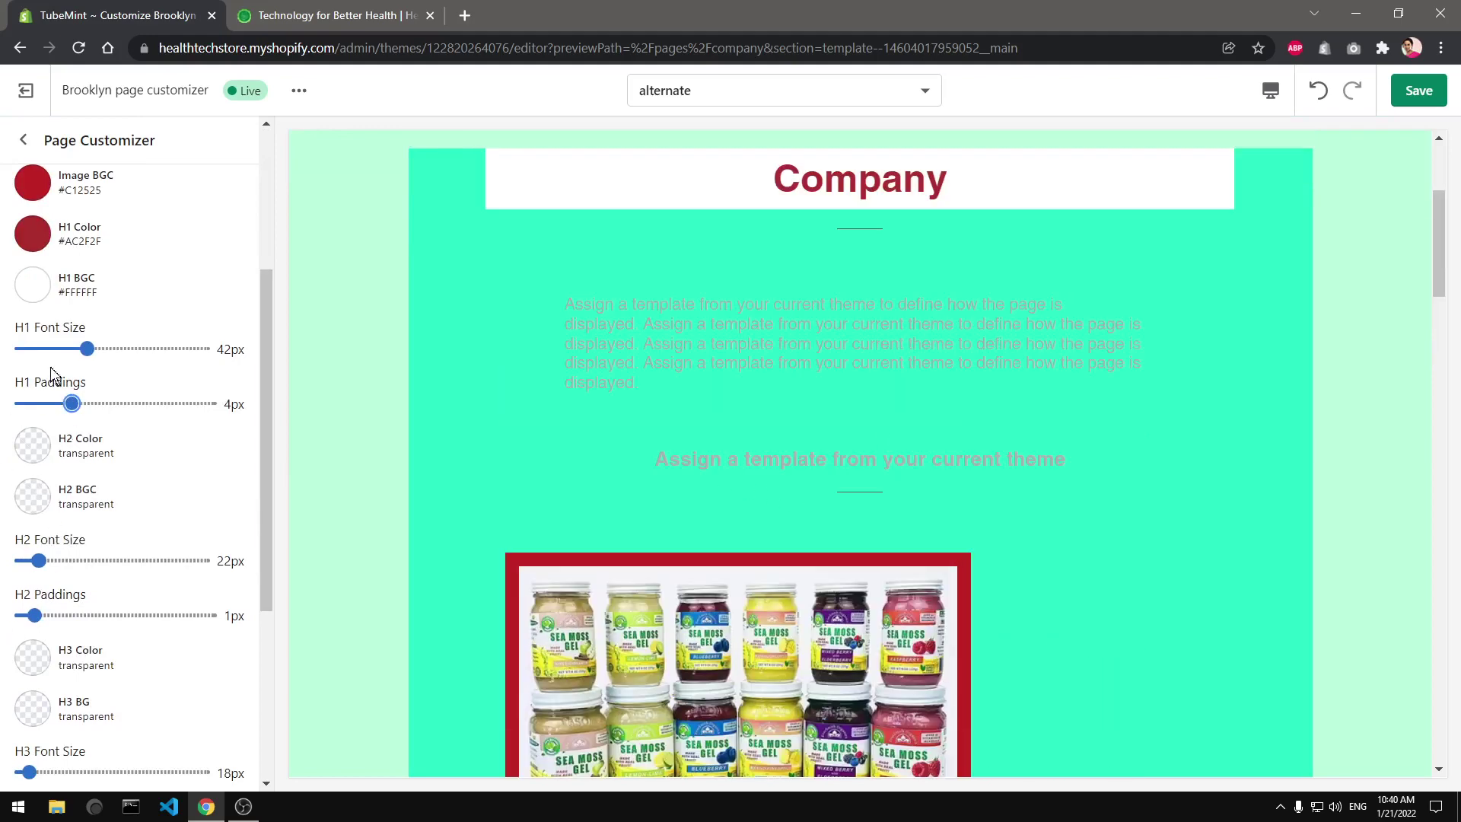
- Make the H2 subheading text colour black
left_click(33, 445)
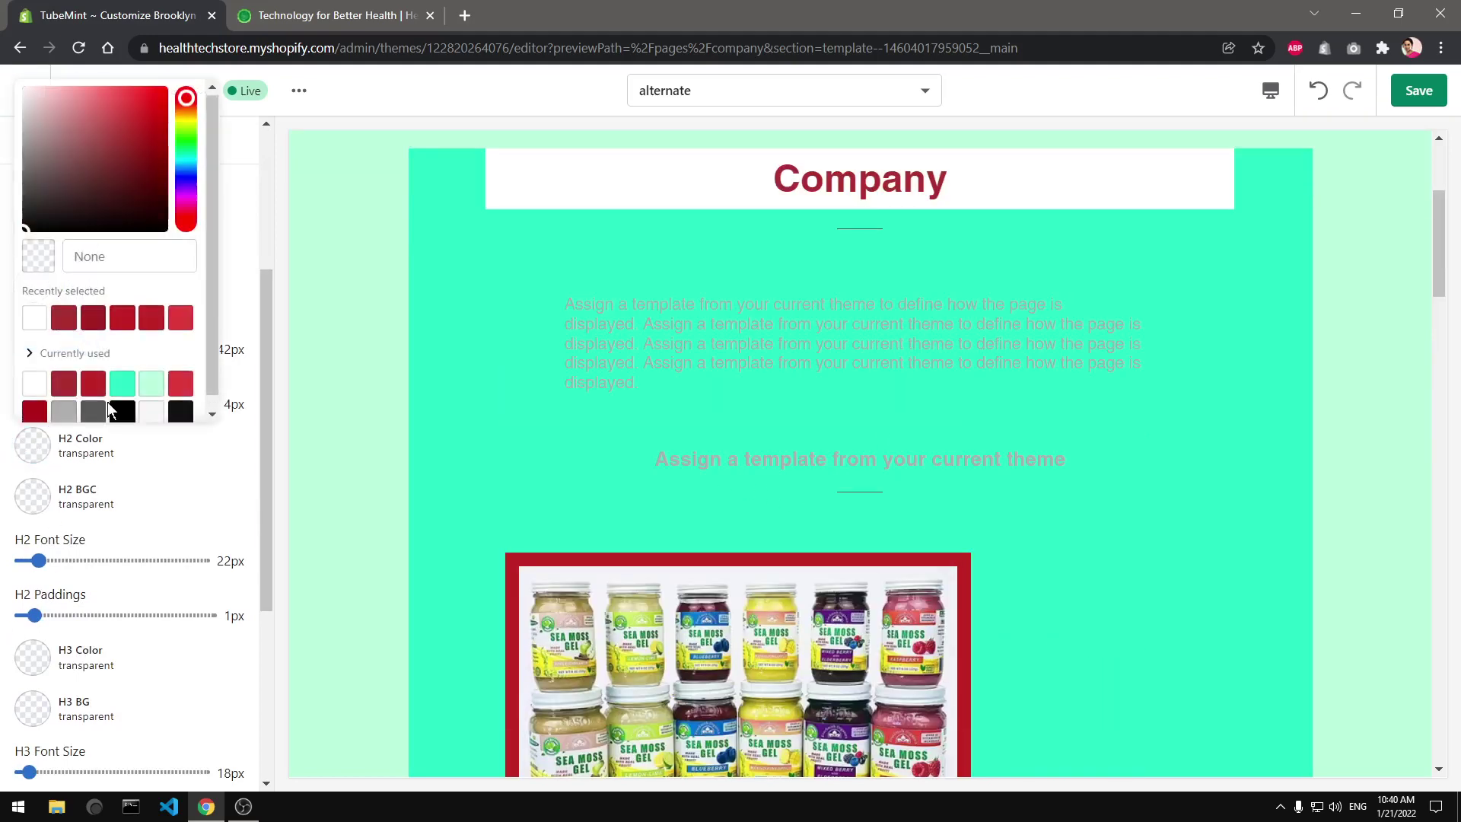
left_click(126, 415)
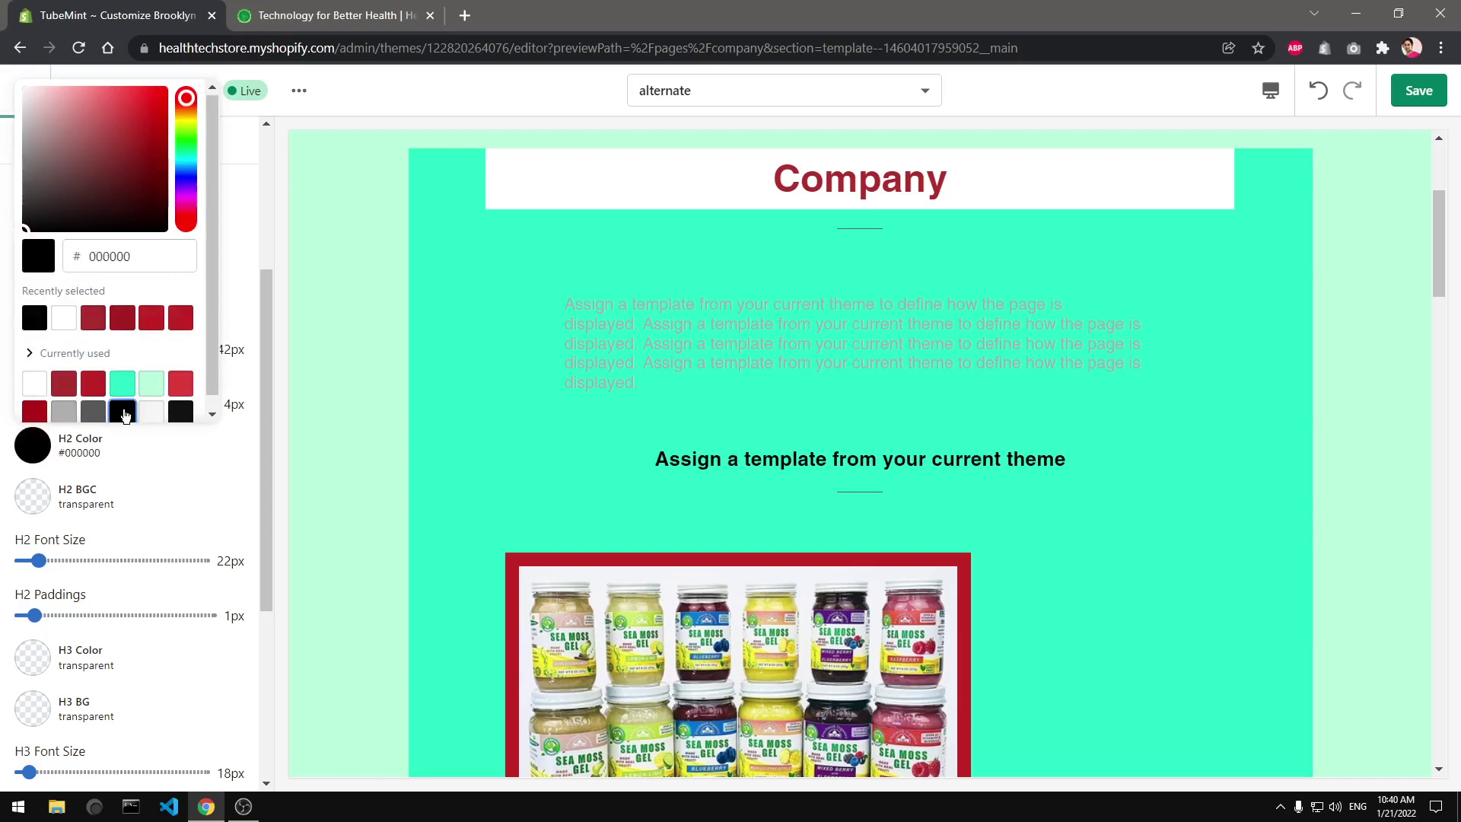
left_click(321, 518)
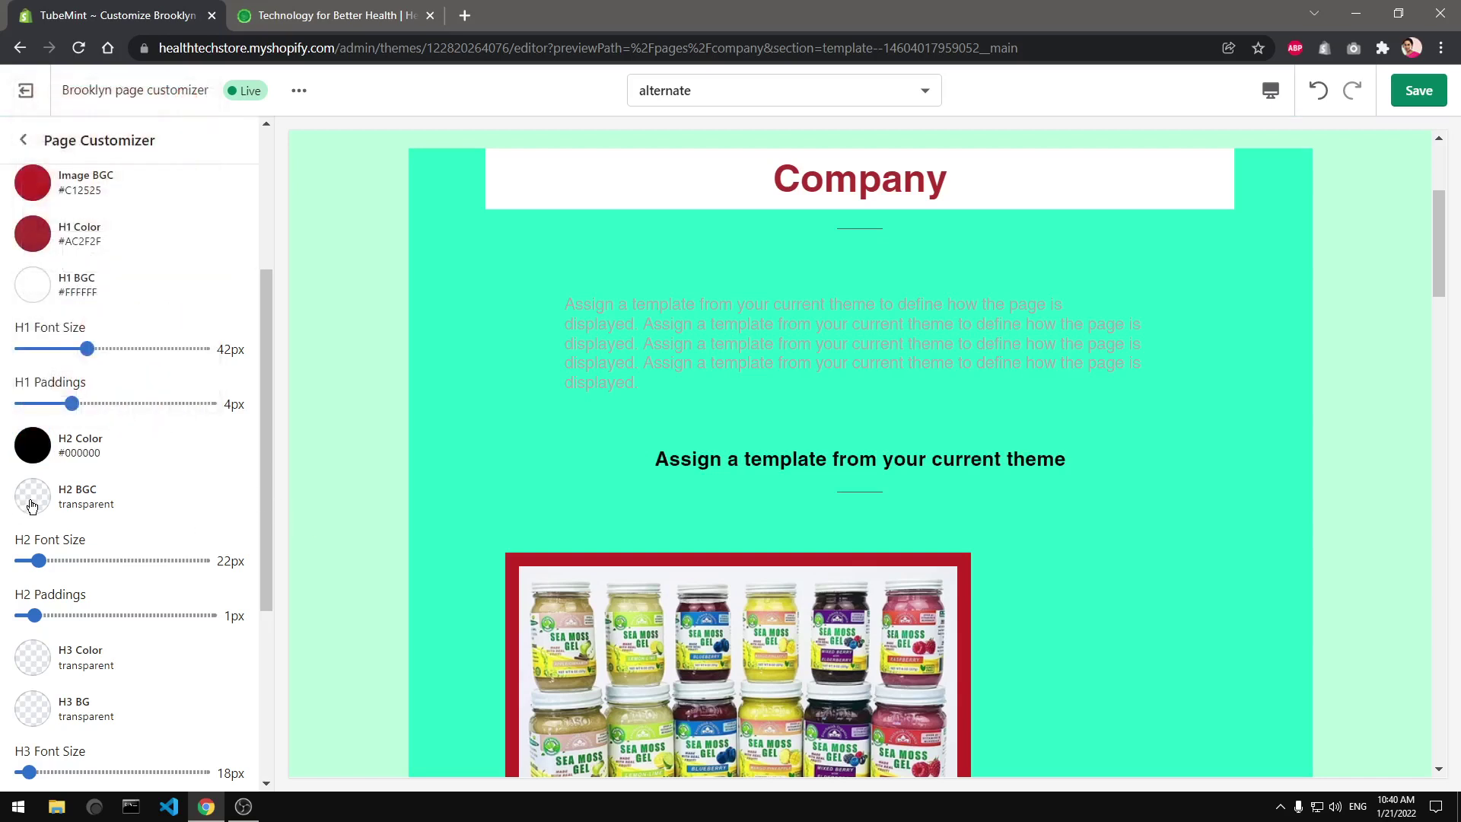
- Give H2 a light grey #F6F6F6 background, 4px padding and 34px font size
left_click(31, 505)
left_click(151, 450)
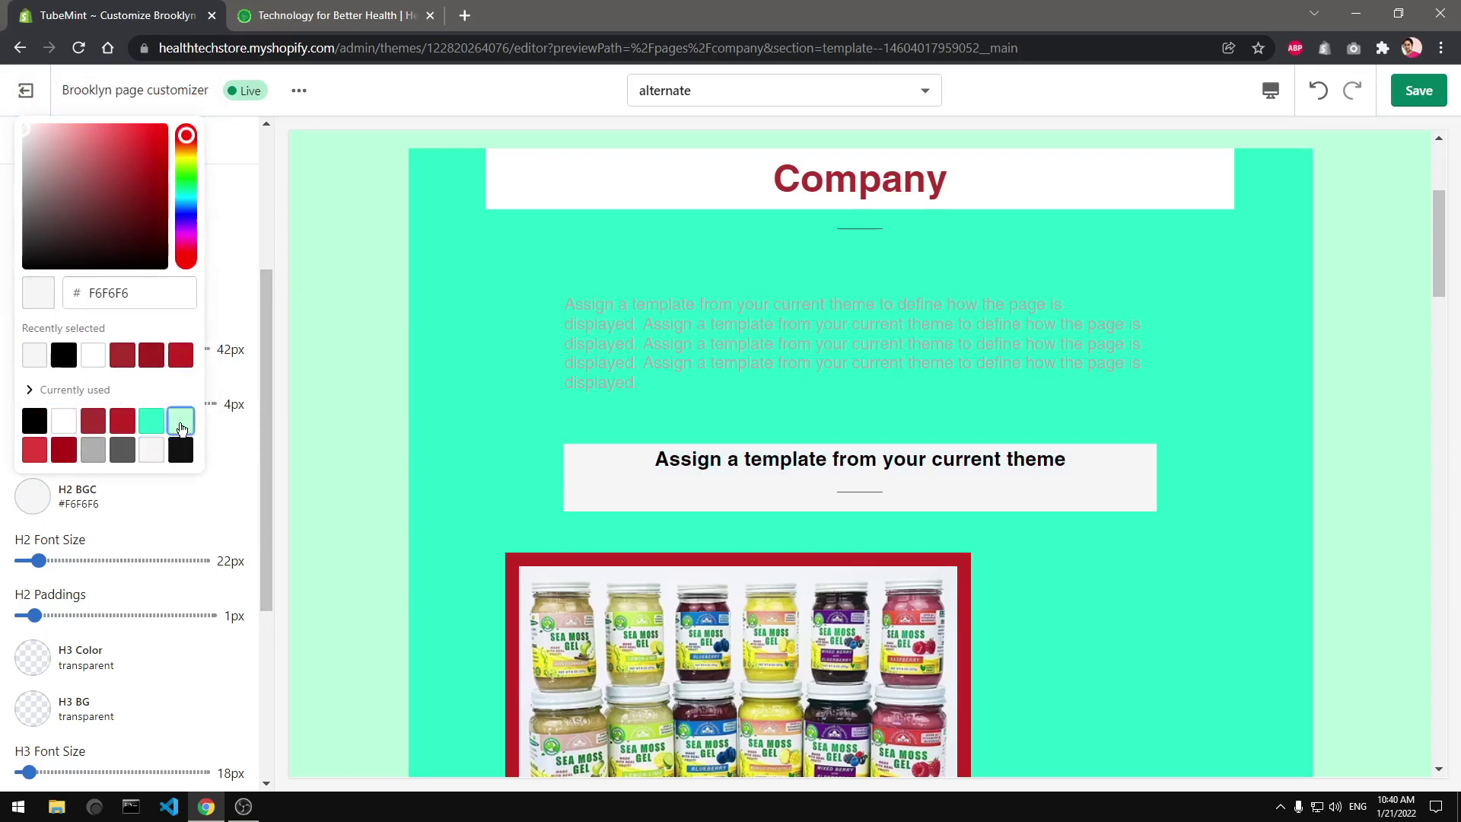
left_click(179, 420)
left_click(154, 428)
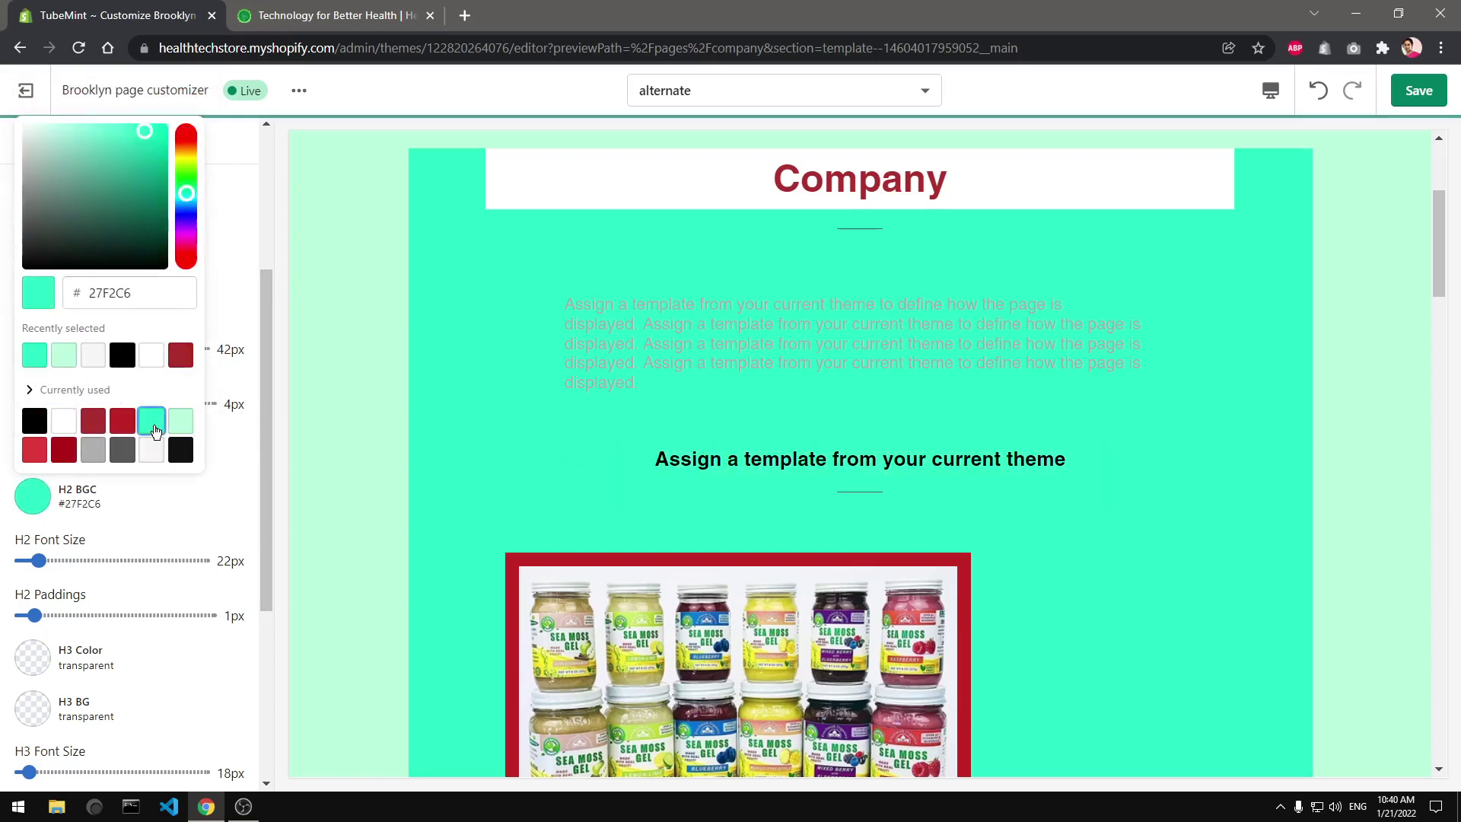
left_click(93, 451)
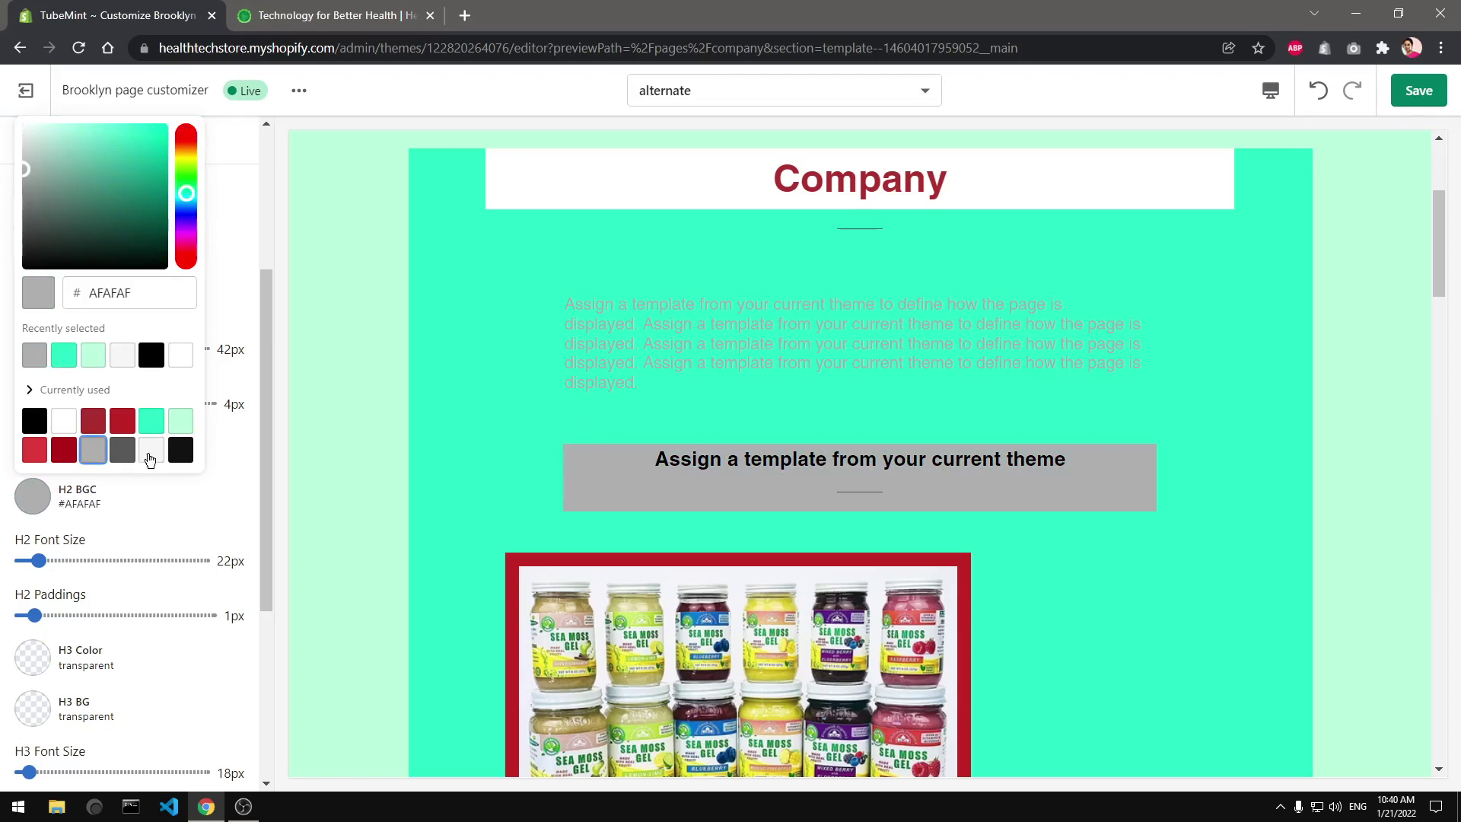
left_click(152, 450)
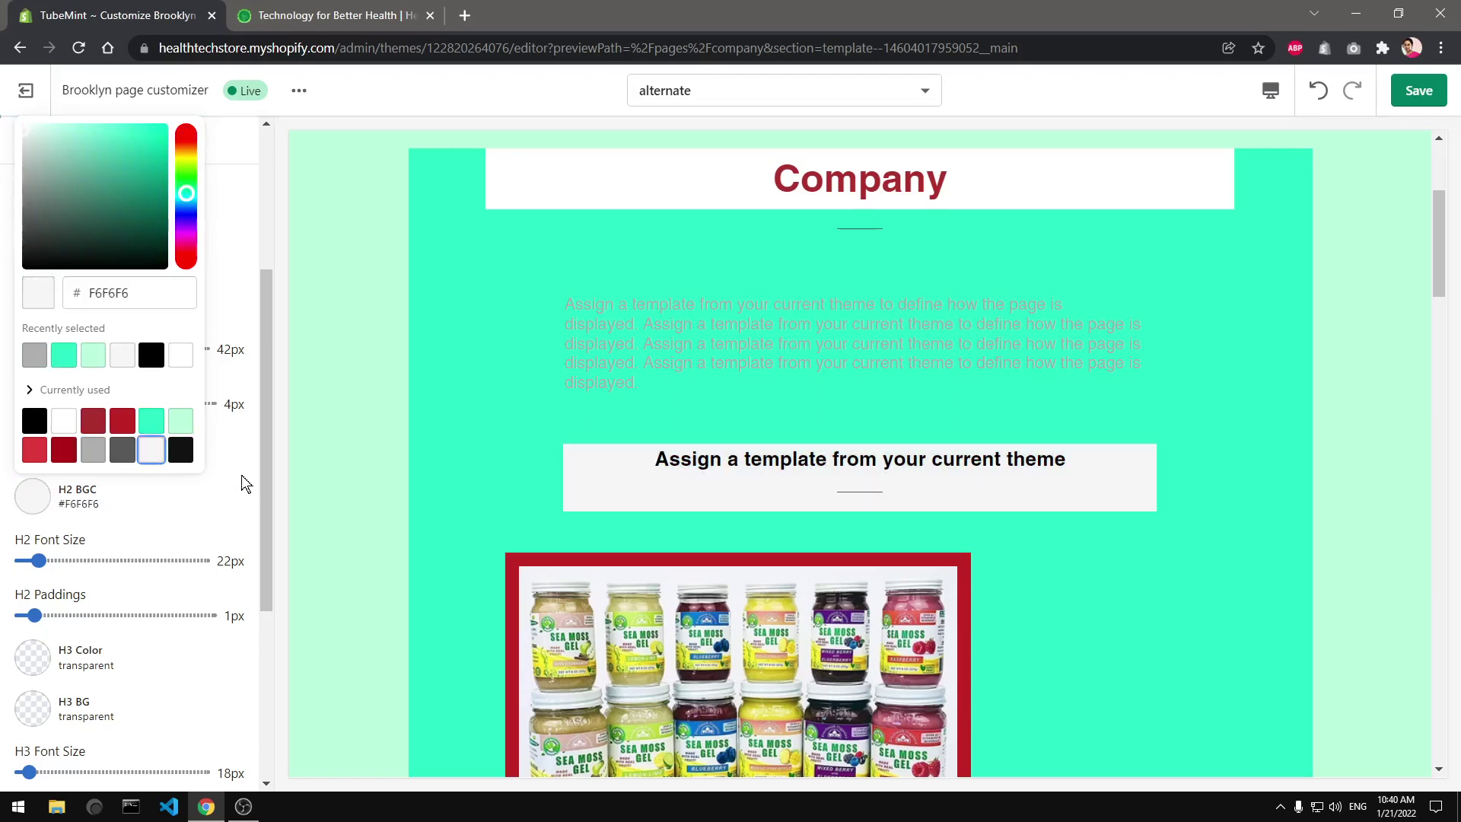
left_click(353, 515)
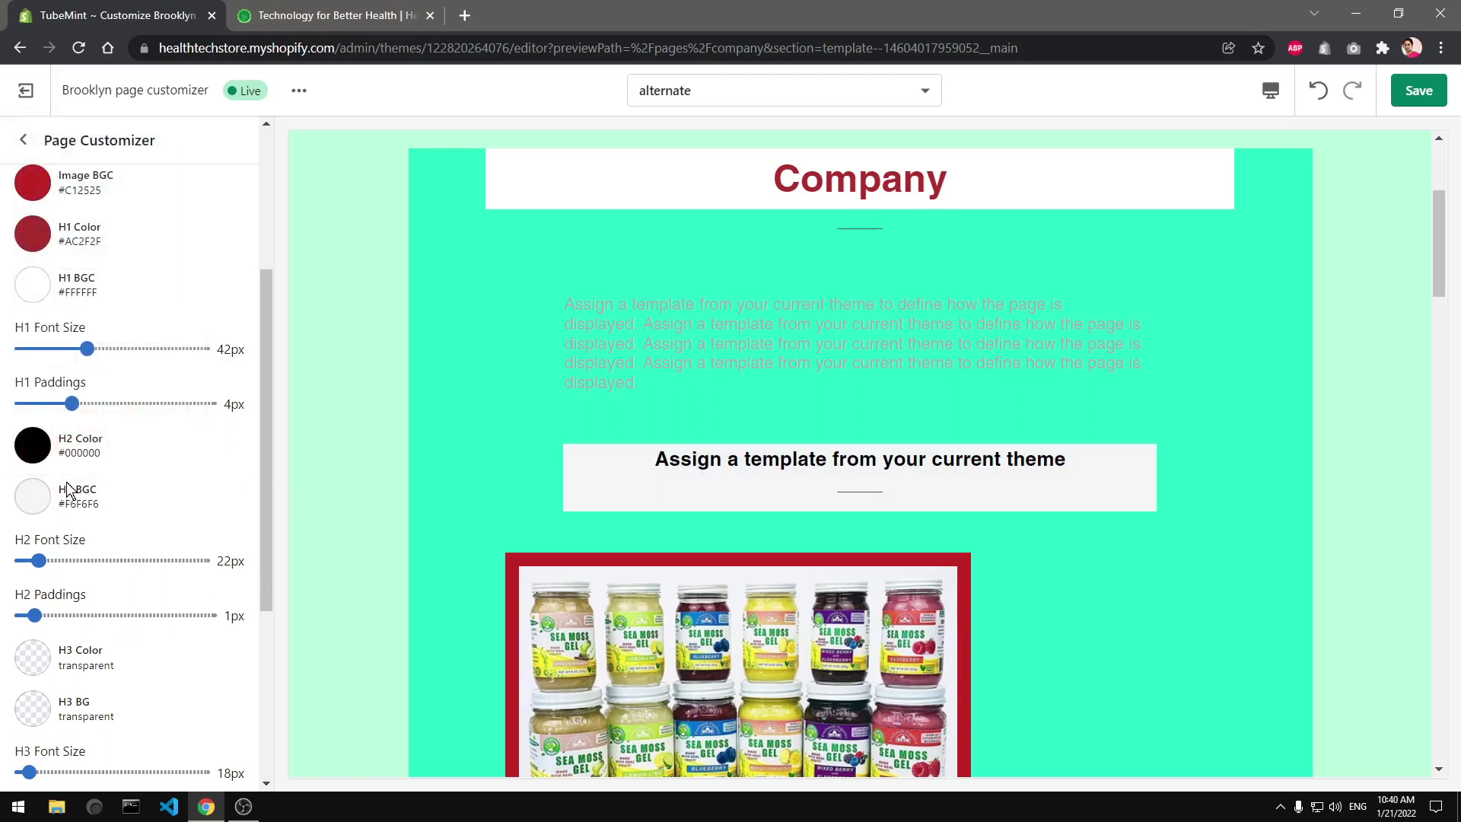
left_click_drag(35, 609, 72, 615)
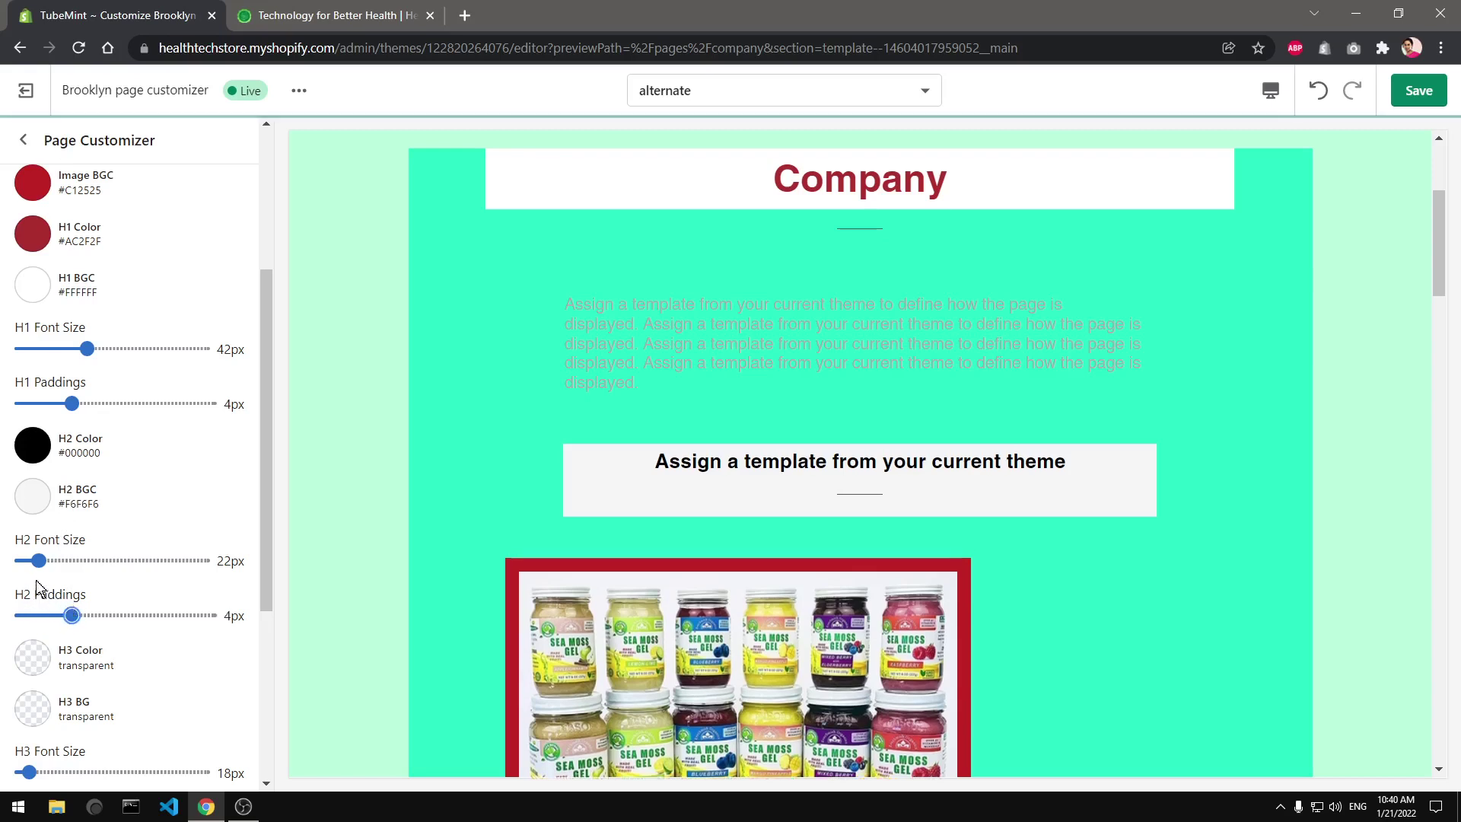
left_click_drag(38, 561, 67, 558)
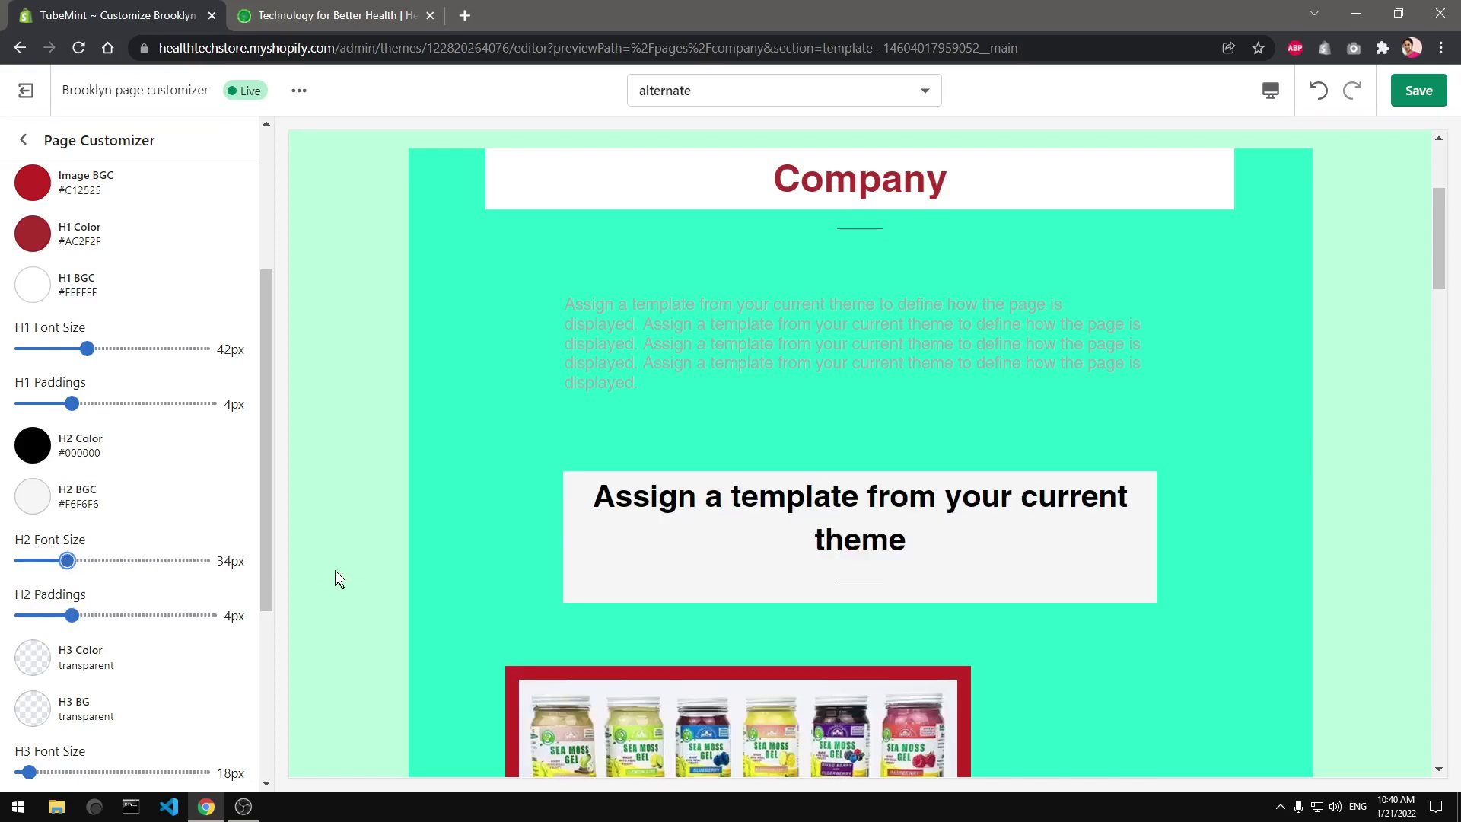
- Set the H3 'Select imagery and text that relates' heading colour to black
scroll(170, 669, "down", 4)
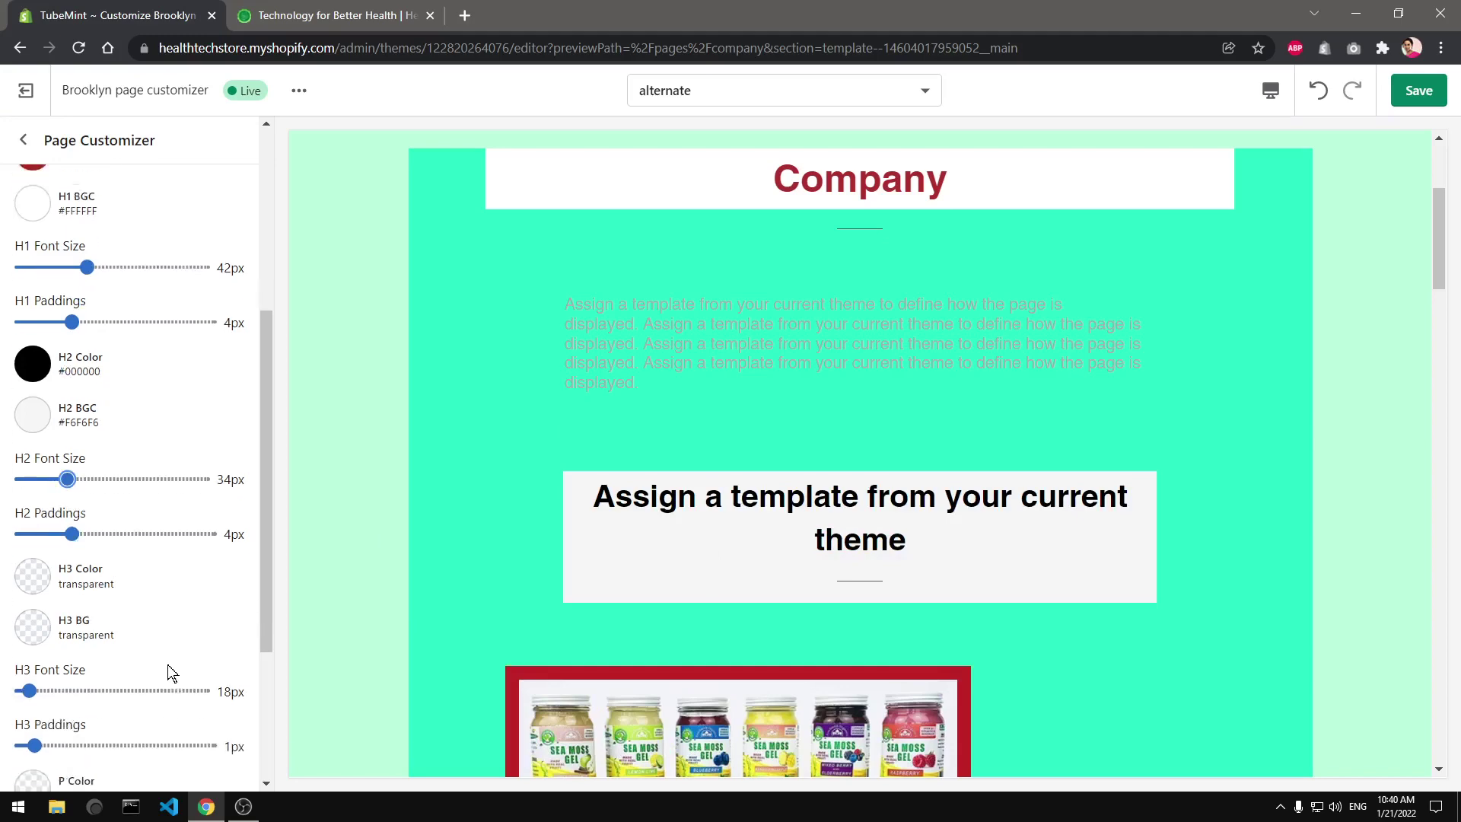
scroll(1040, 486, "down", 10)
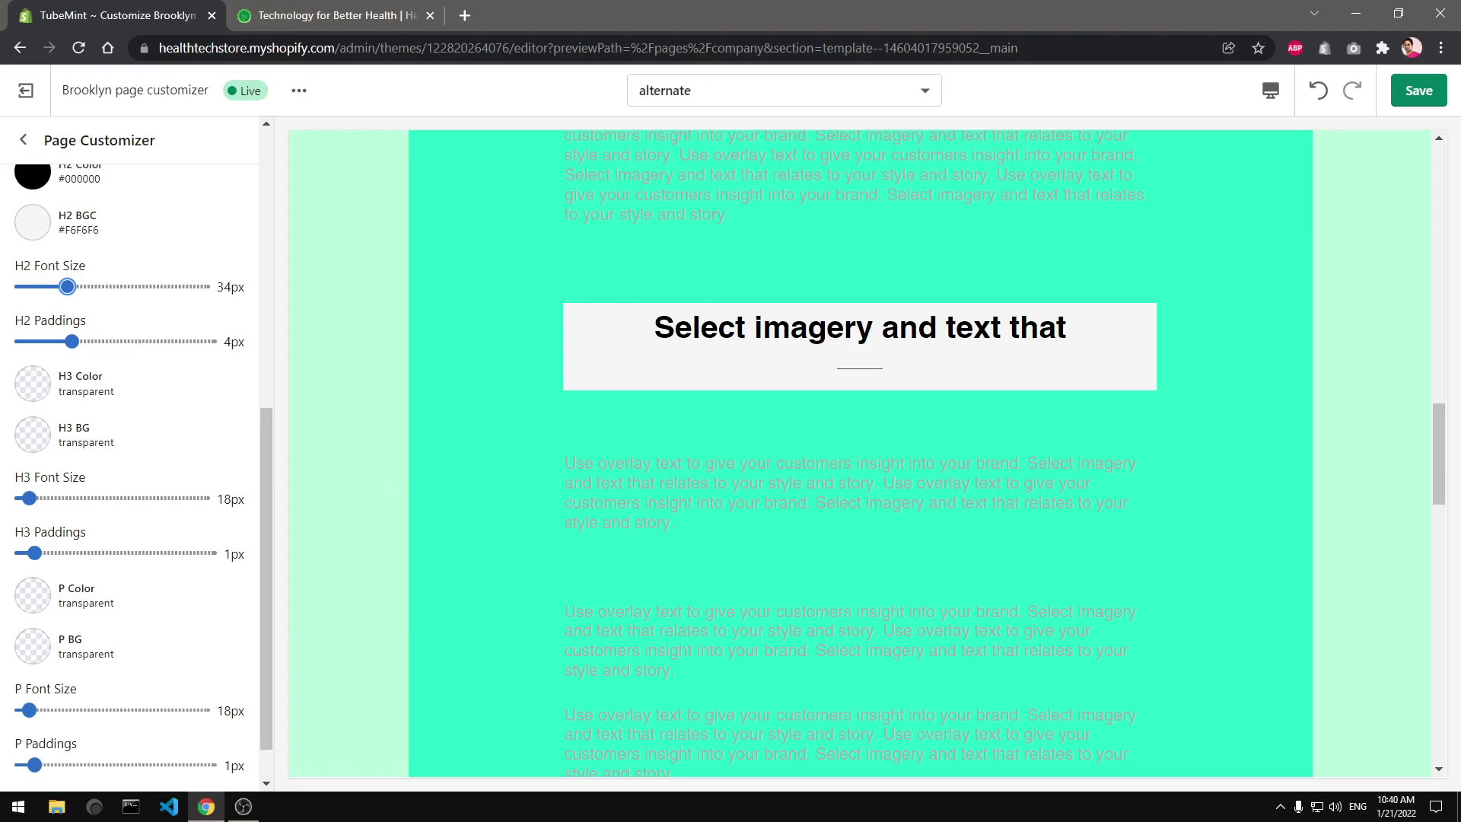
scroll(886, 579, "down", 2)
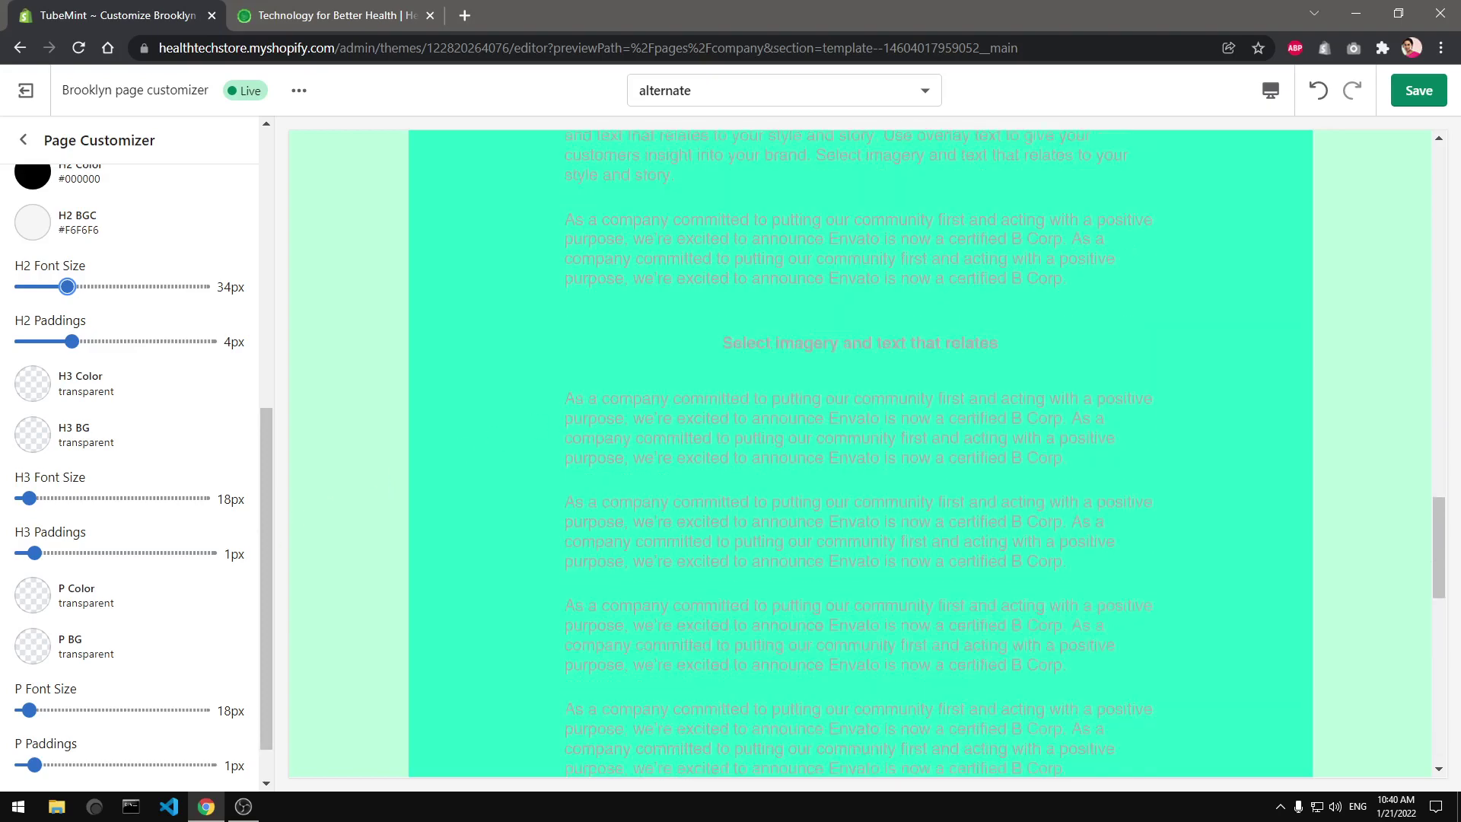
scroll(856, 388, "up", 1)
left_click(32, 382)
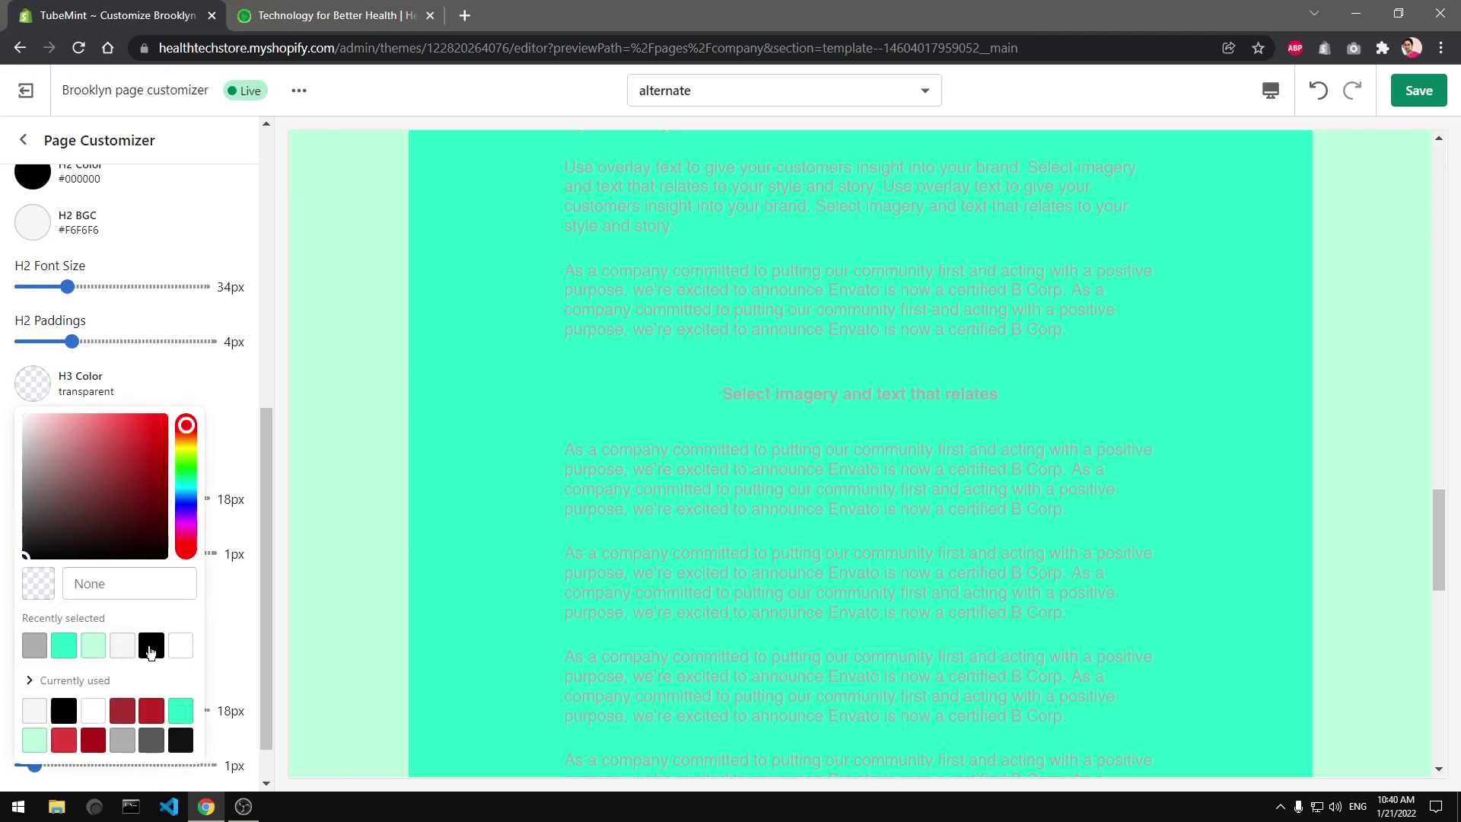
left_click(150, 647)
left_click(366, 489)
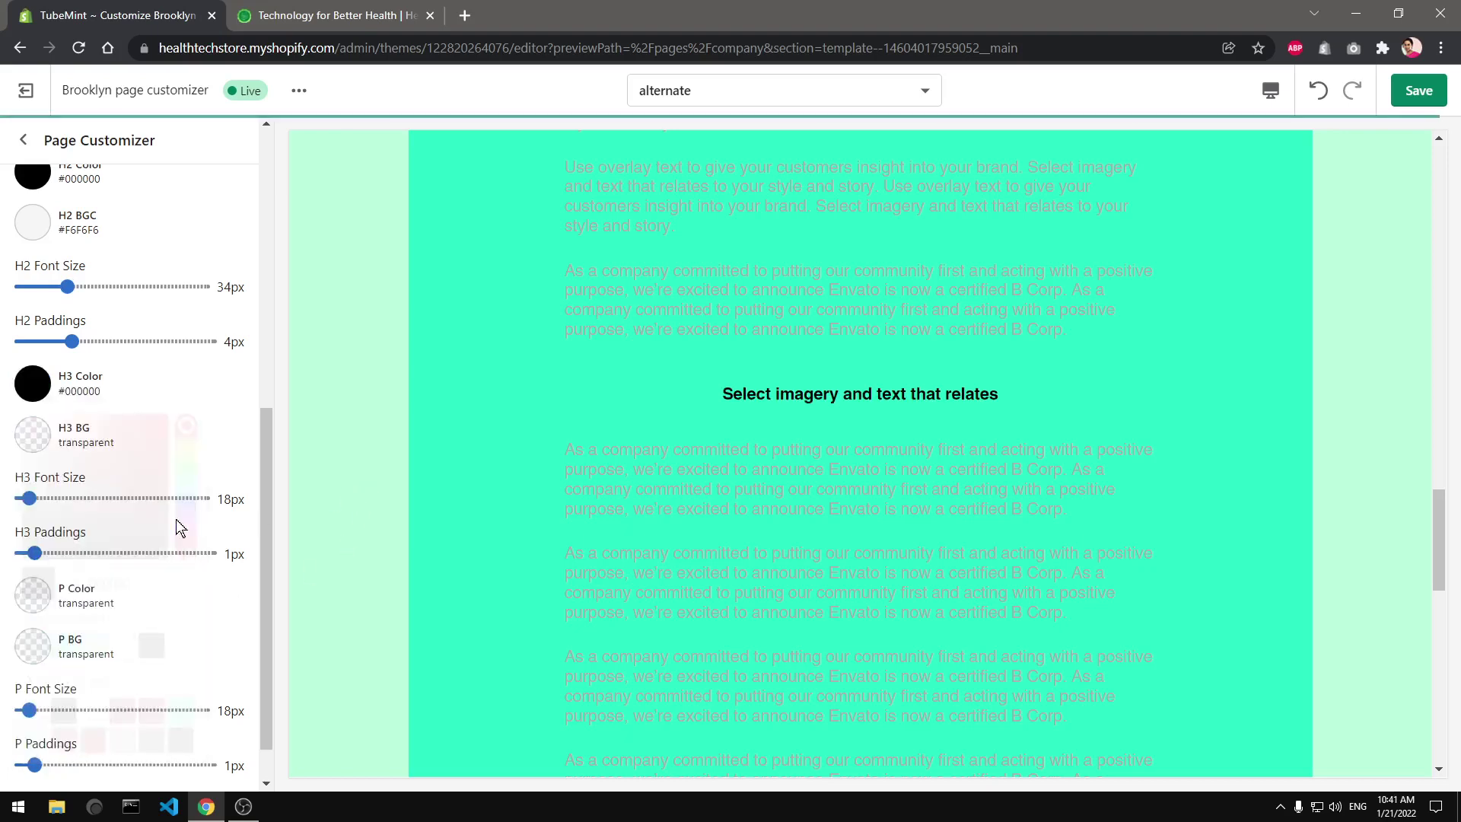
- Give H3 a white background, 31px font size and 3px padding
left_click(29, 444)
left_click(101, 387)
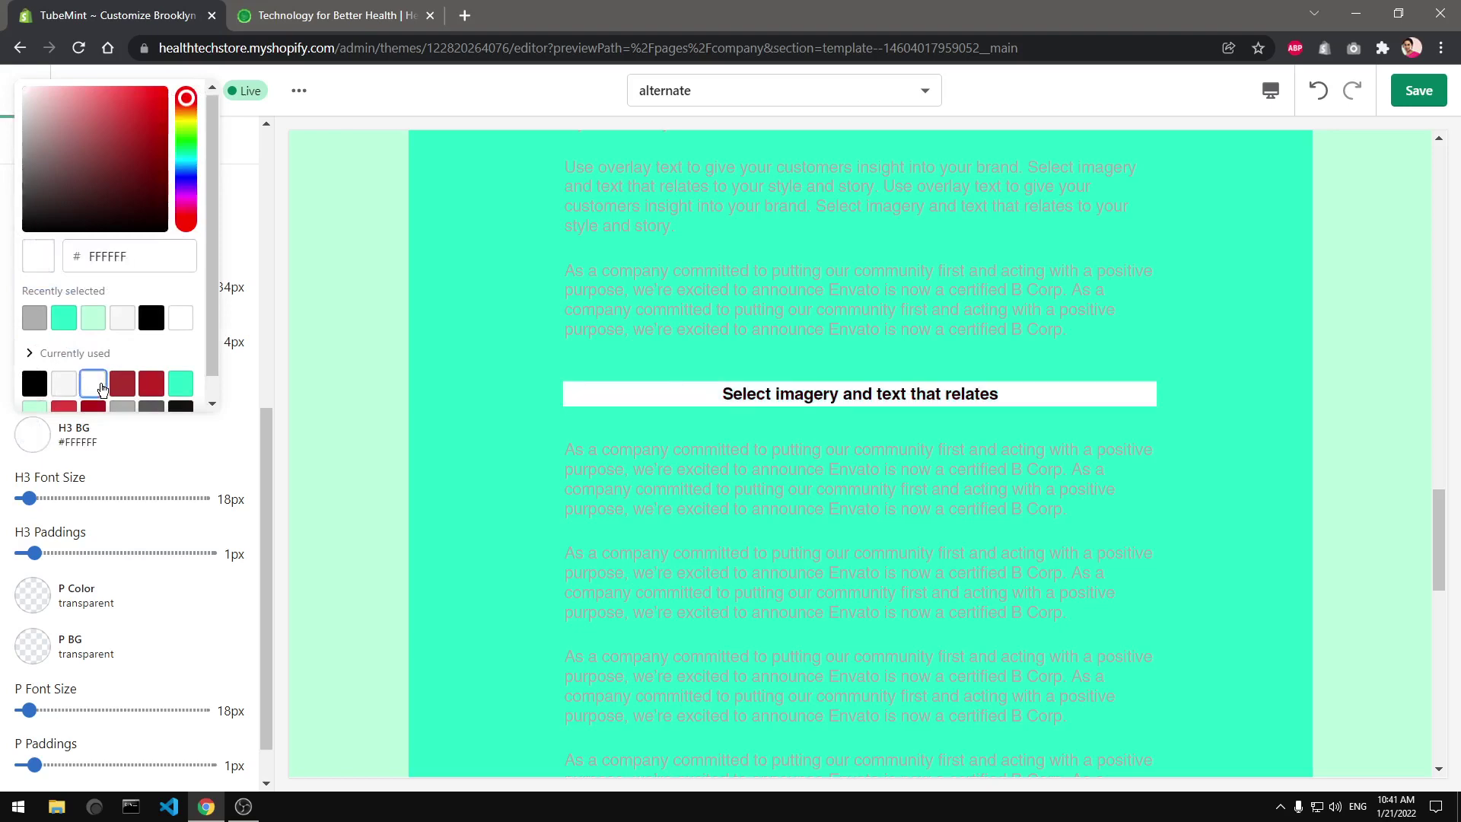
left_click_drag(29, 498, 60, 499)
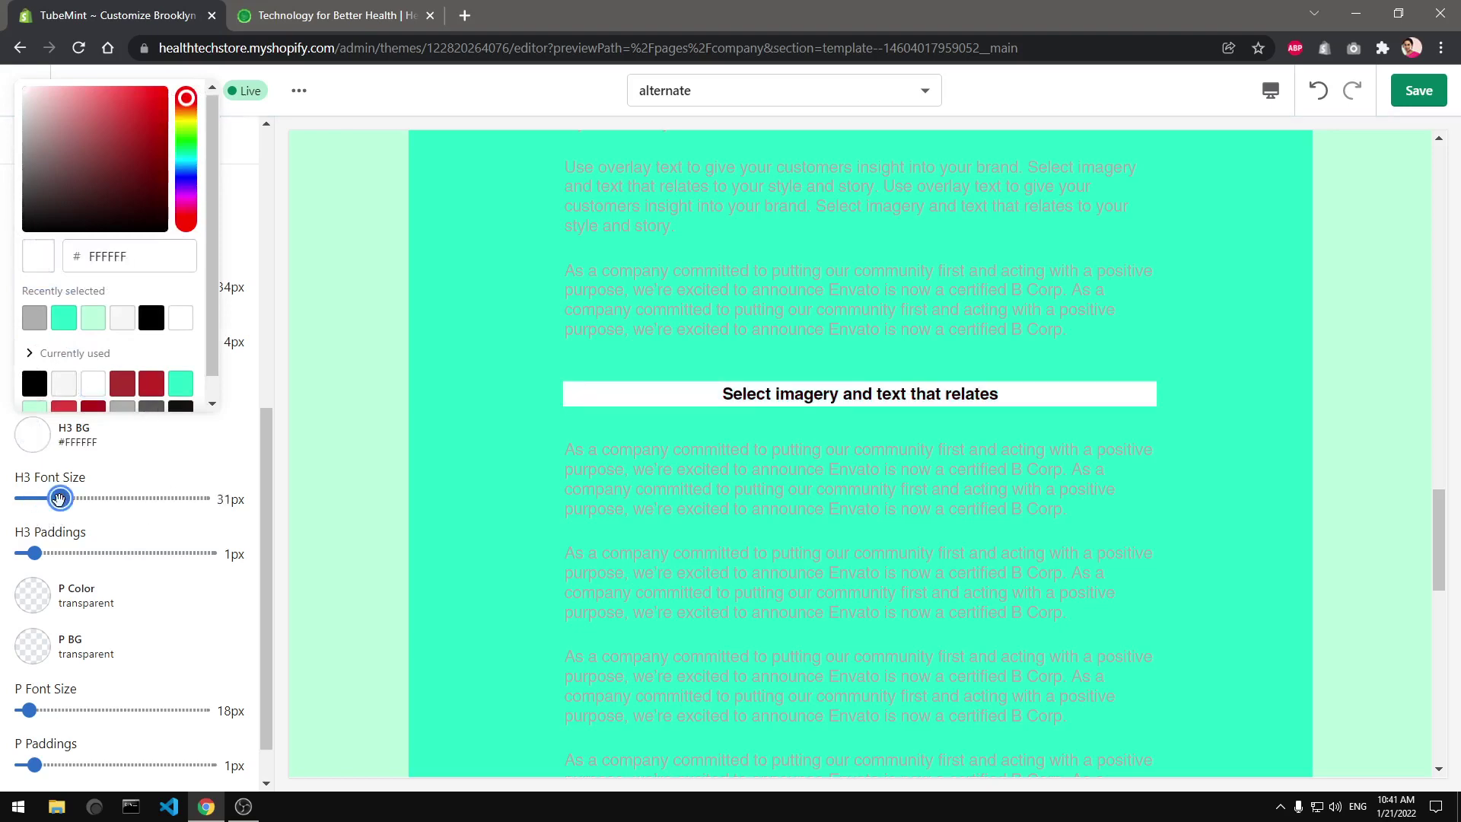
left_click_drag(45, 552, 65, 545)
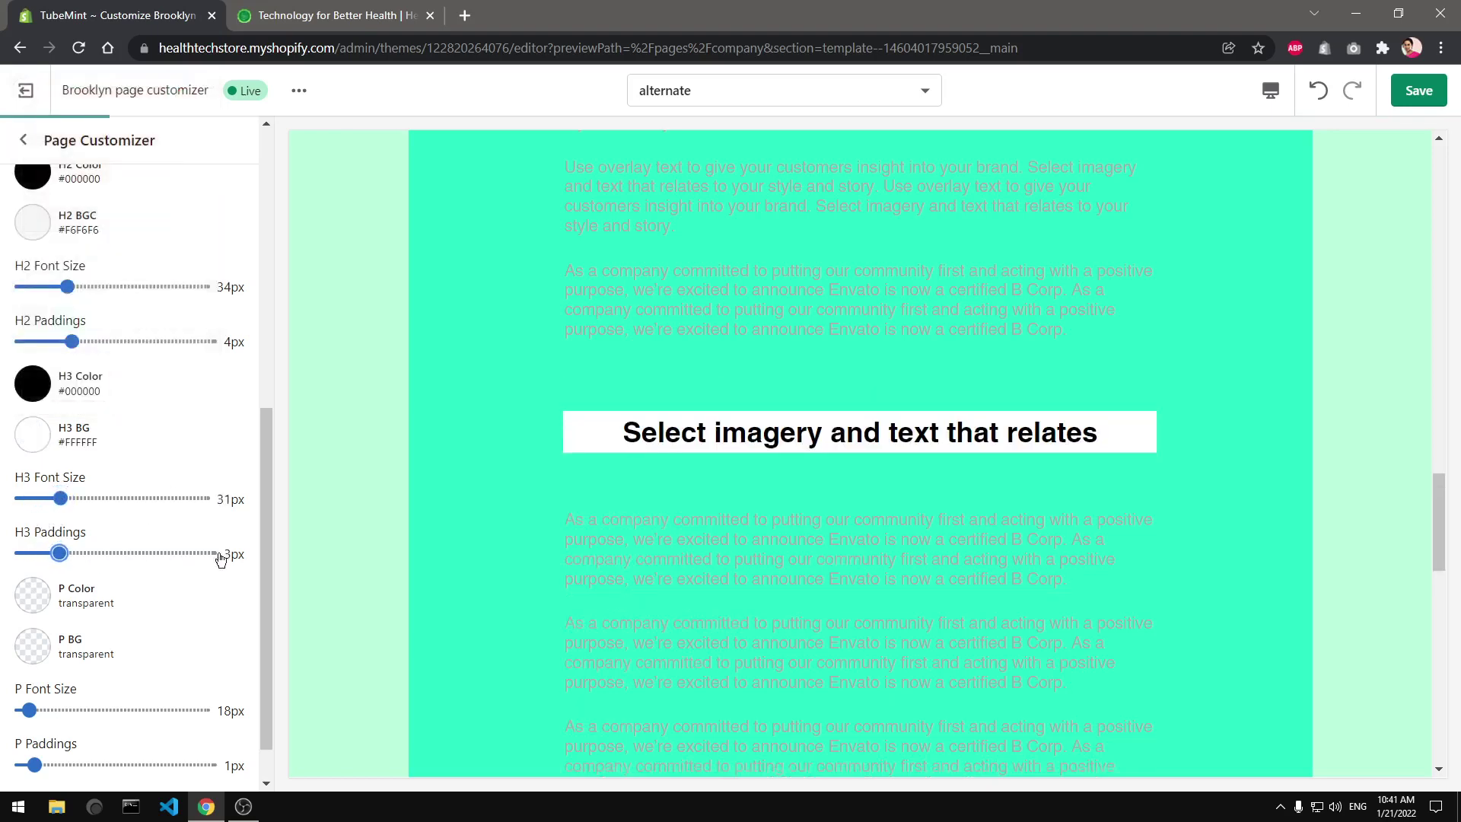
scroll(152, 586, "down", 1)
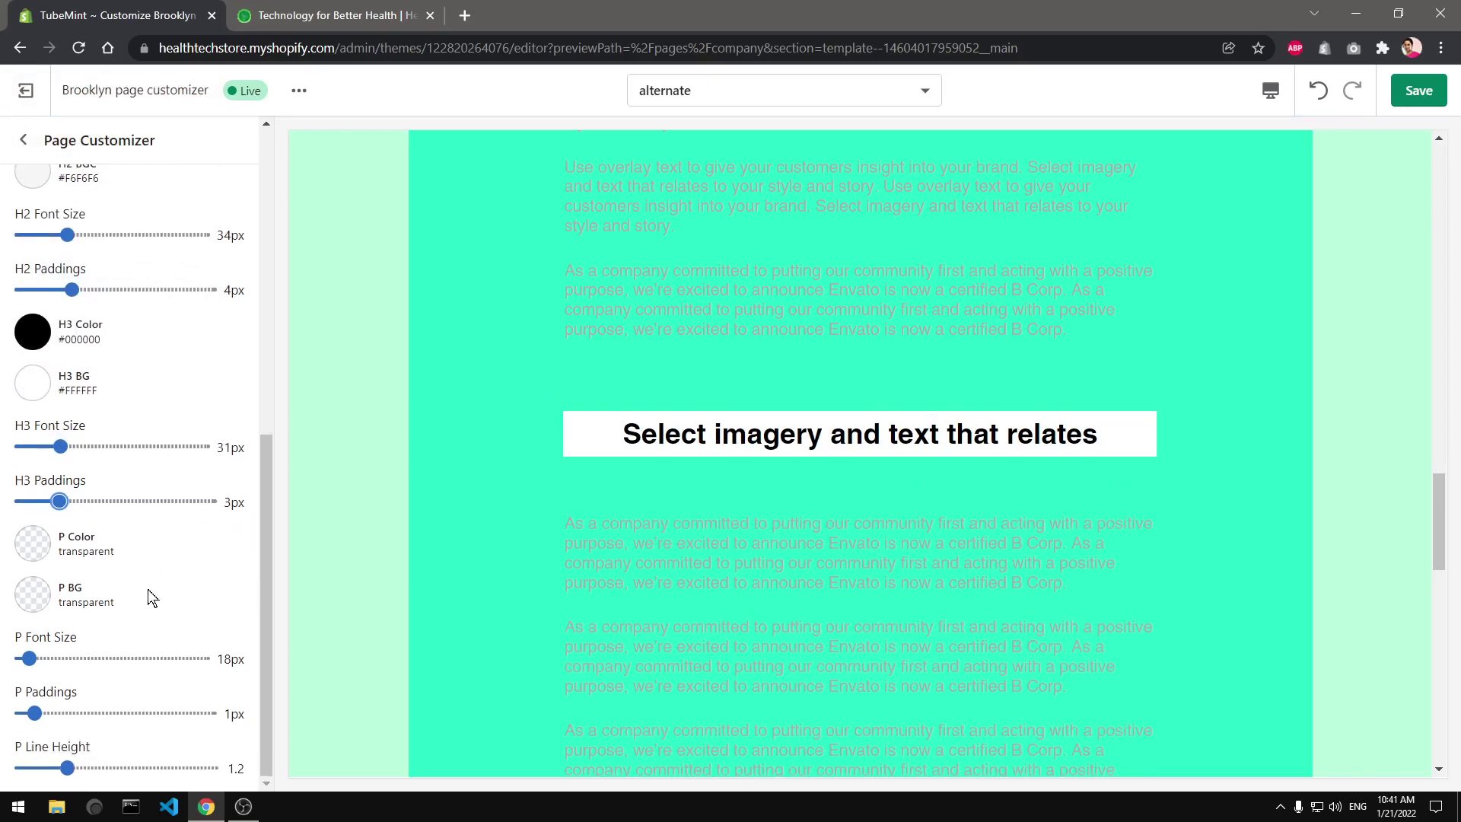
left_click(32, 553)
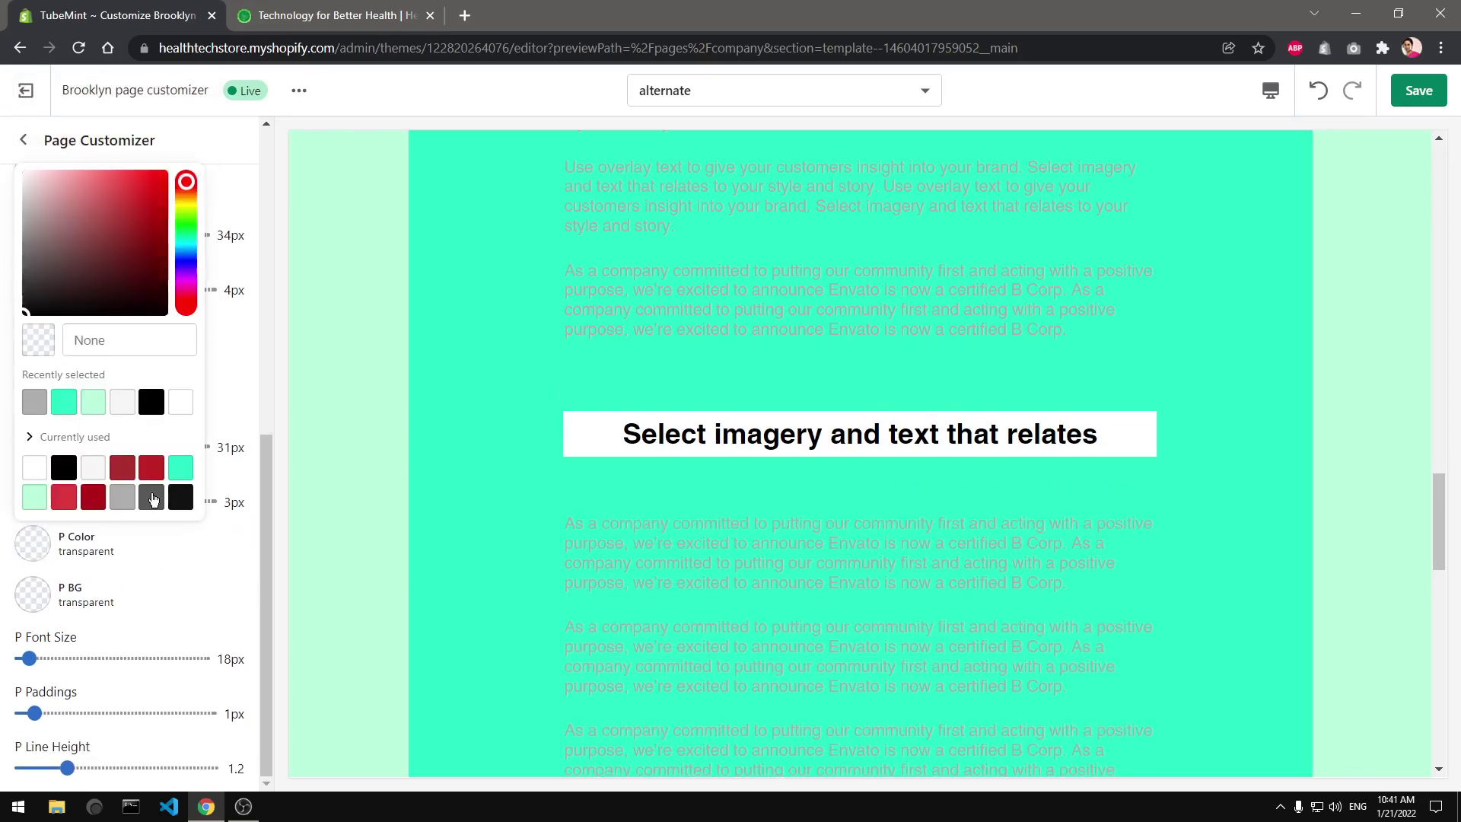
left_click(152, 498)
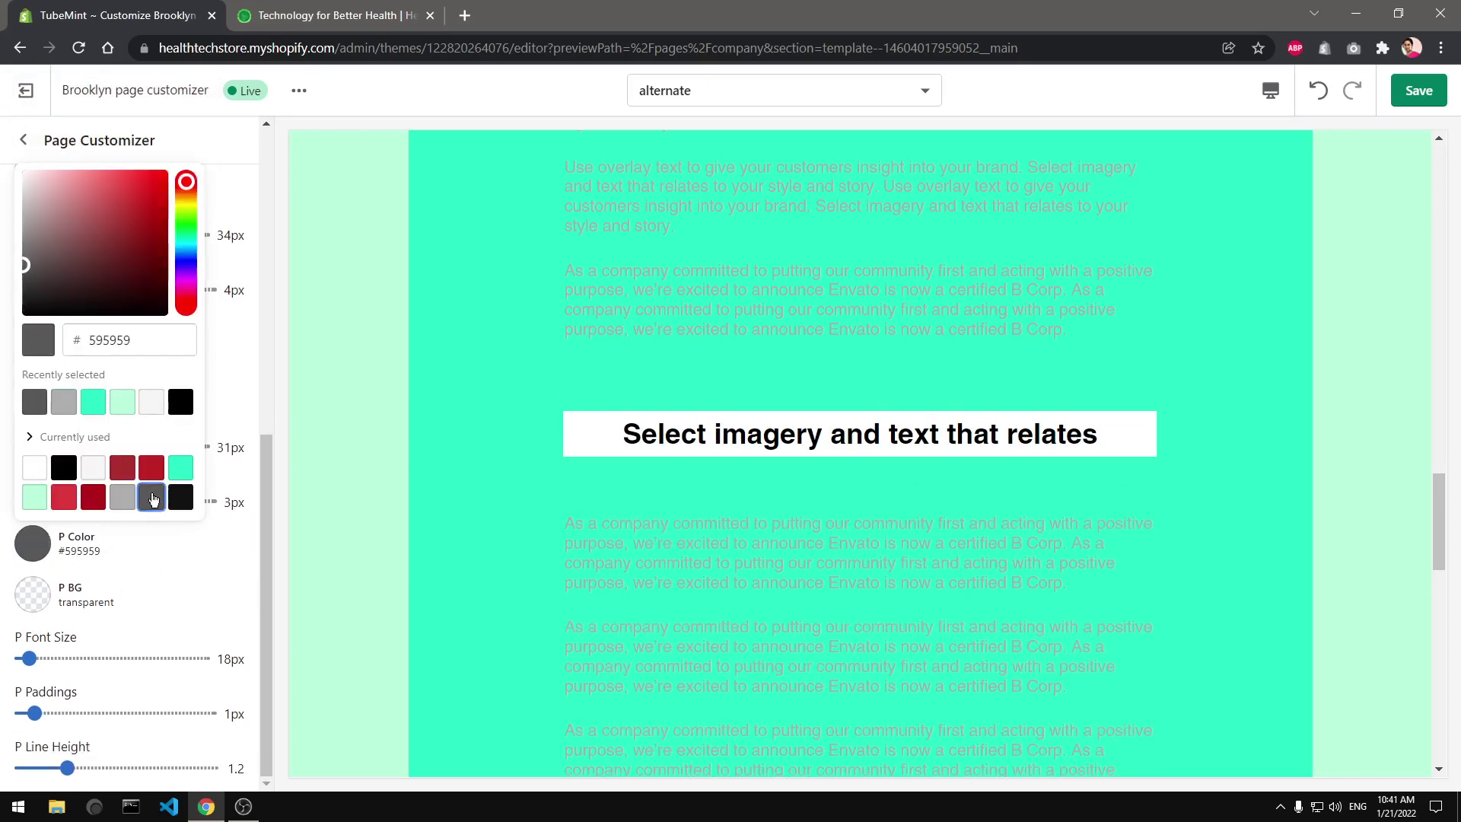
left_click(188, 504)
left_click(152, 508)
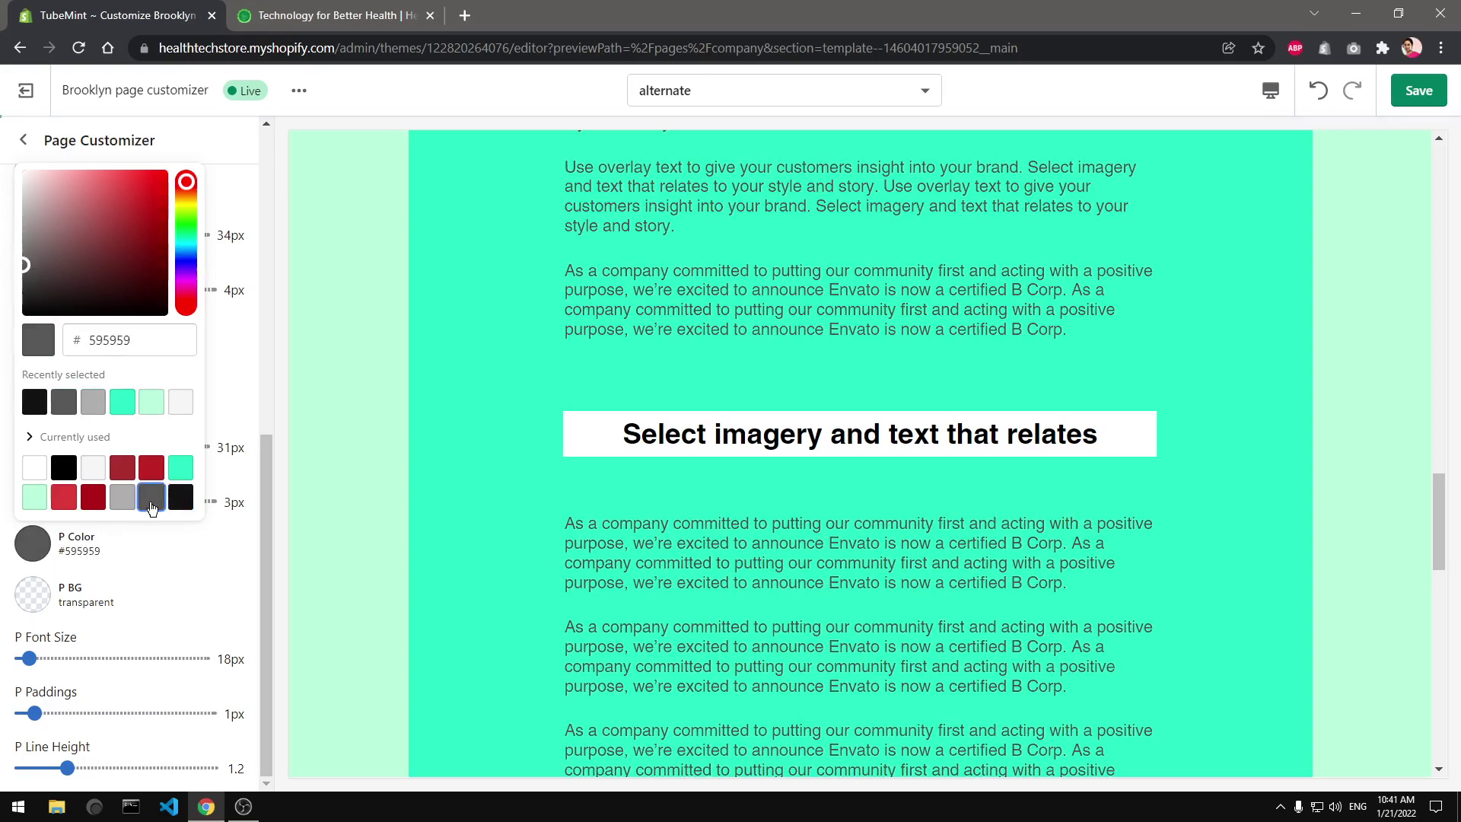
left_click(321, 563)
scroll(358, 564, "down", 5)
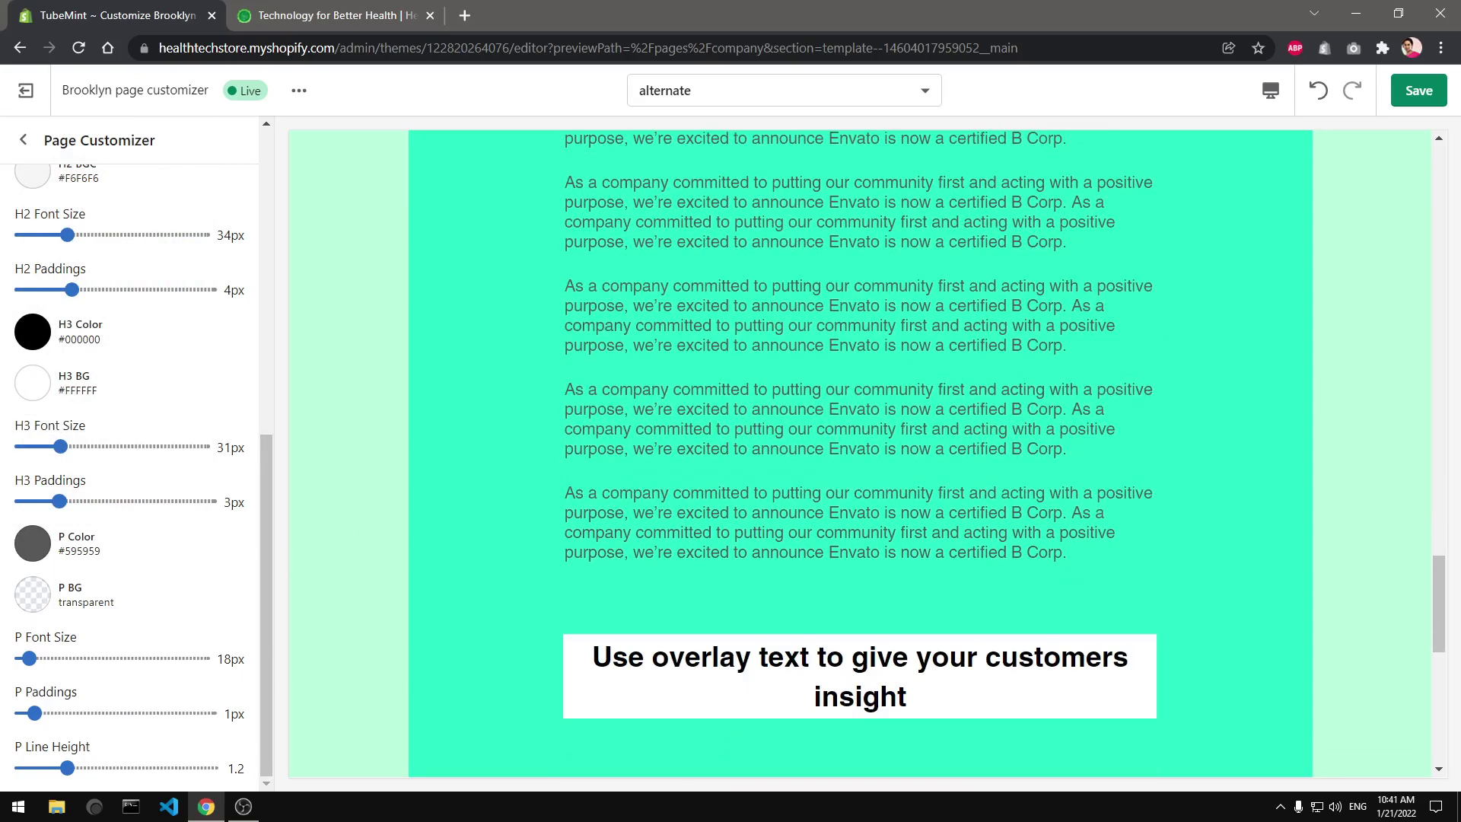
scroll(358, 564, "up", 10)
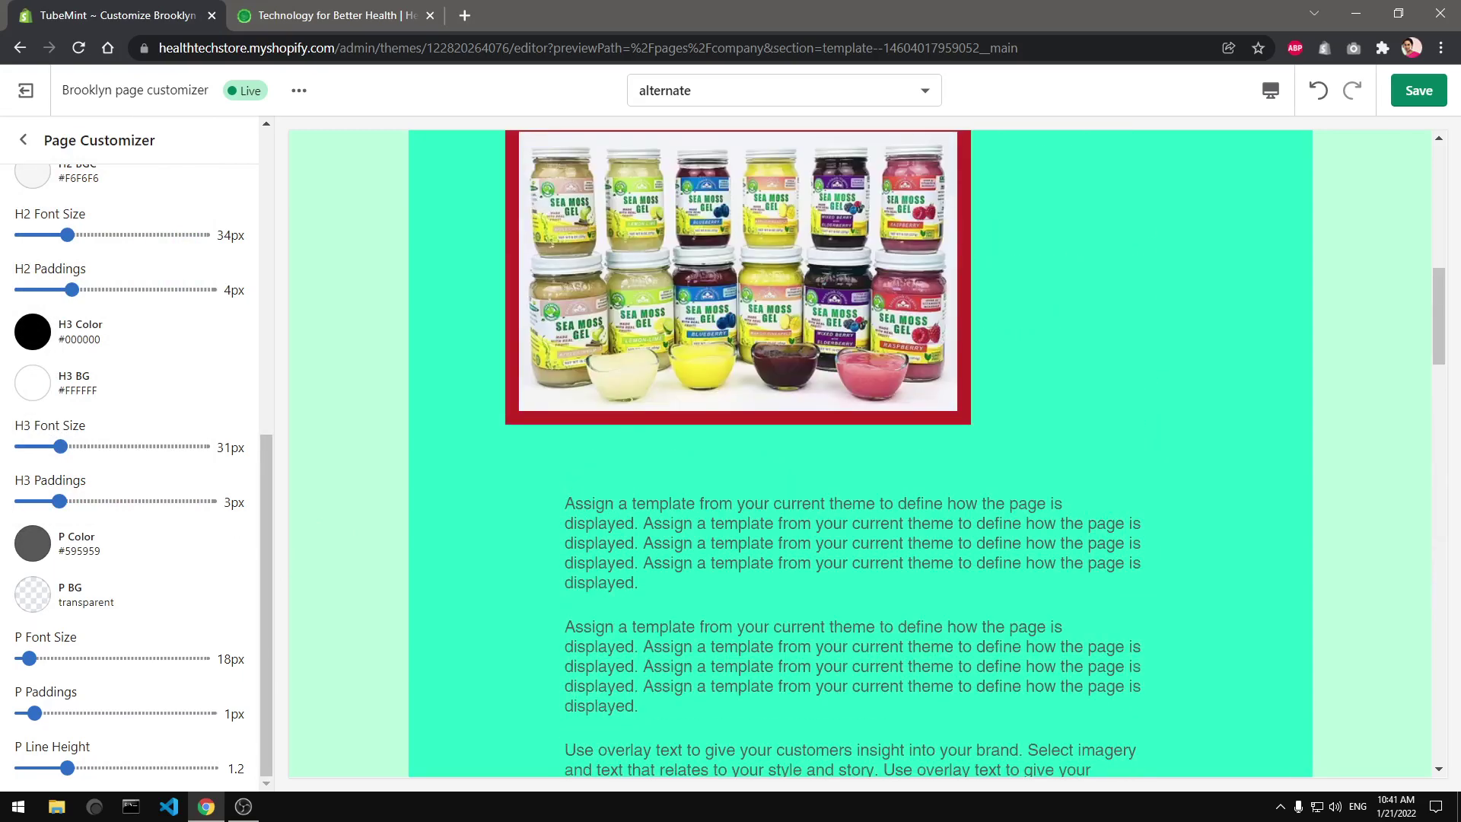
scroll(726, 564, "up", 7)
scroll(726, 563, "down", 5)
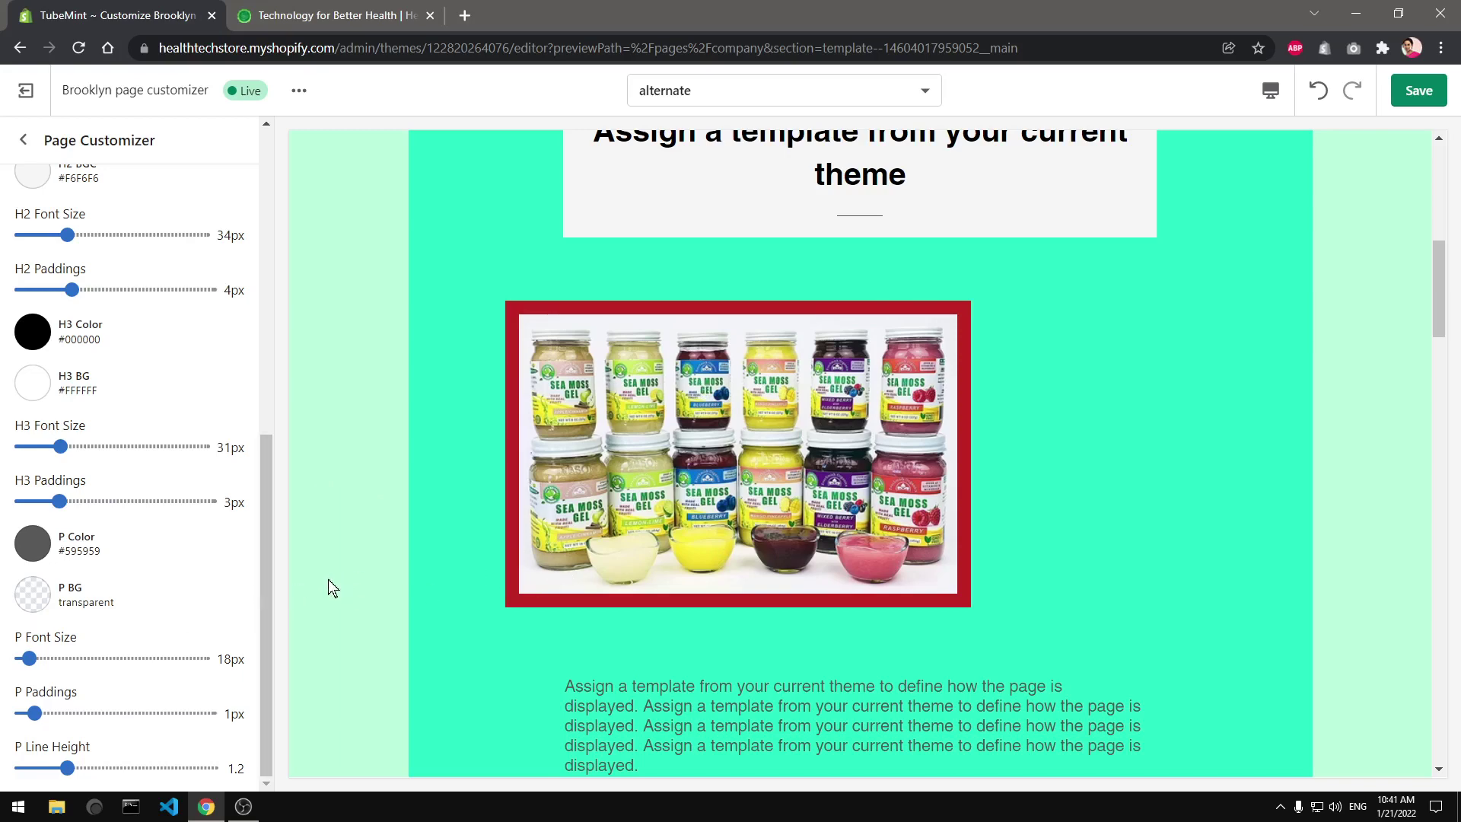
left_click_drag(269, 559, 320, 180)
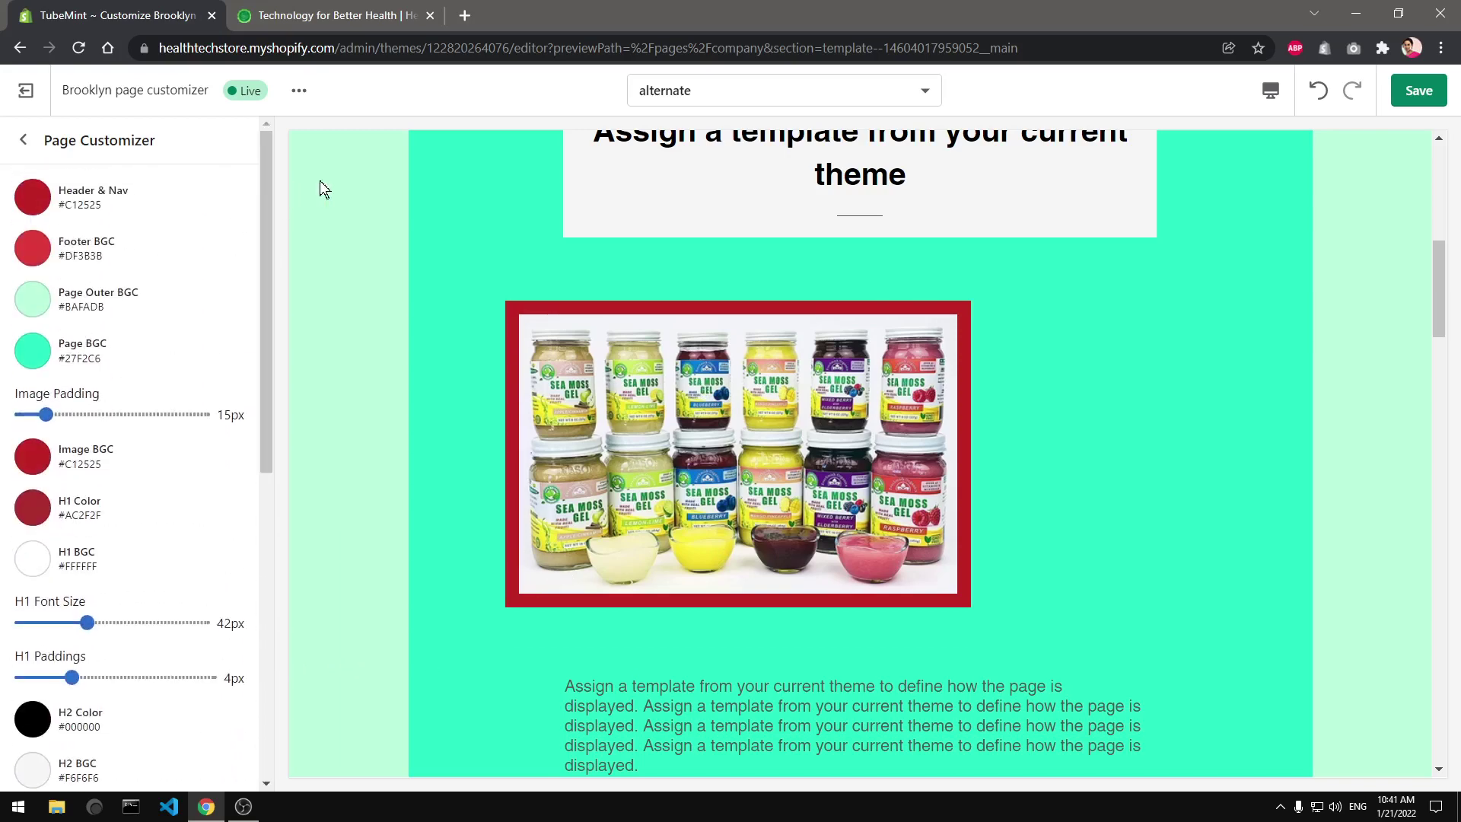
- Save the customizations, open Edit code in a new tab, and go to the storefront tab
left_click(1419, 96)
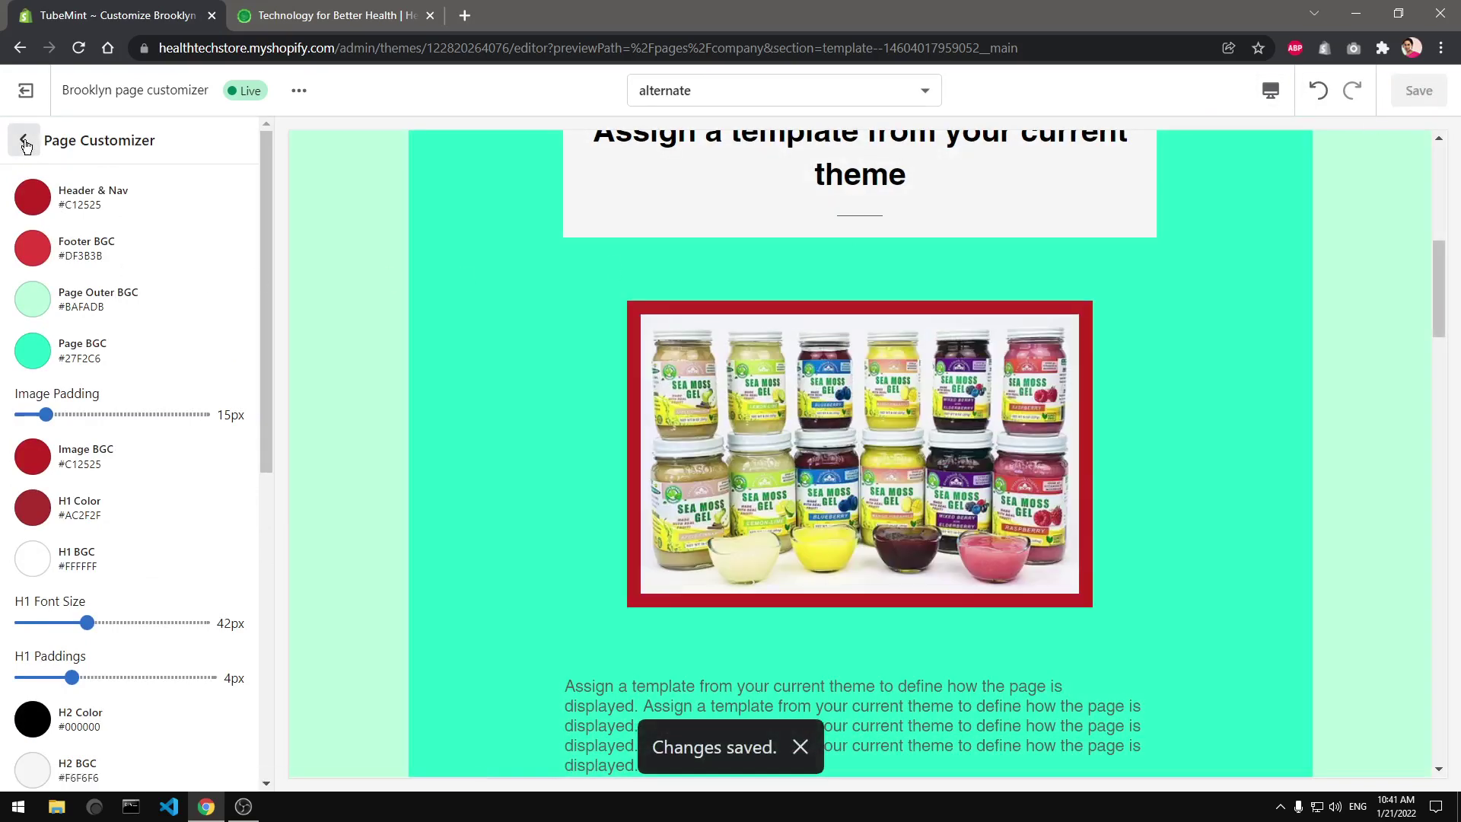
left_click(307, 88)
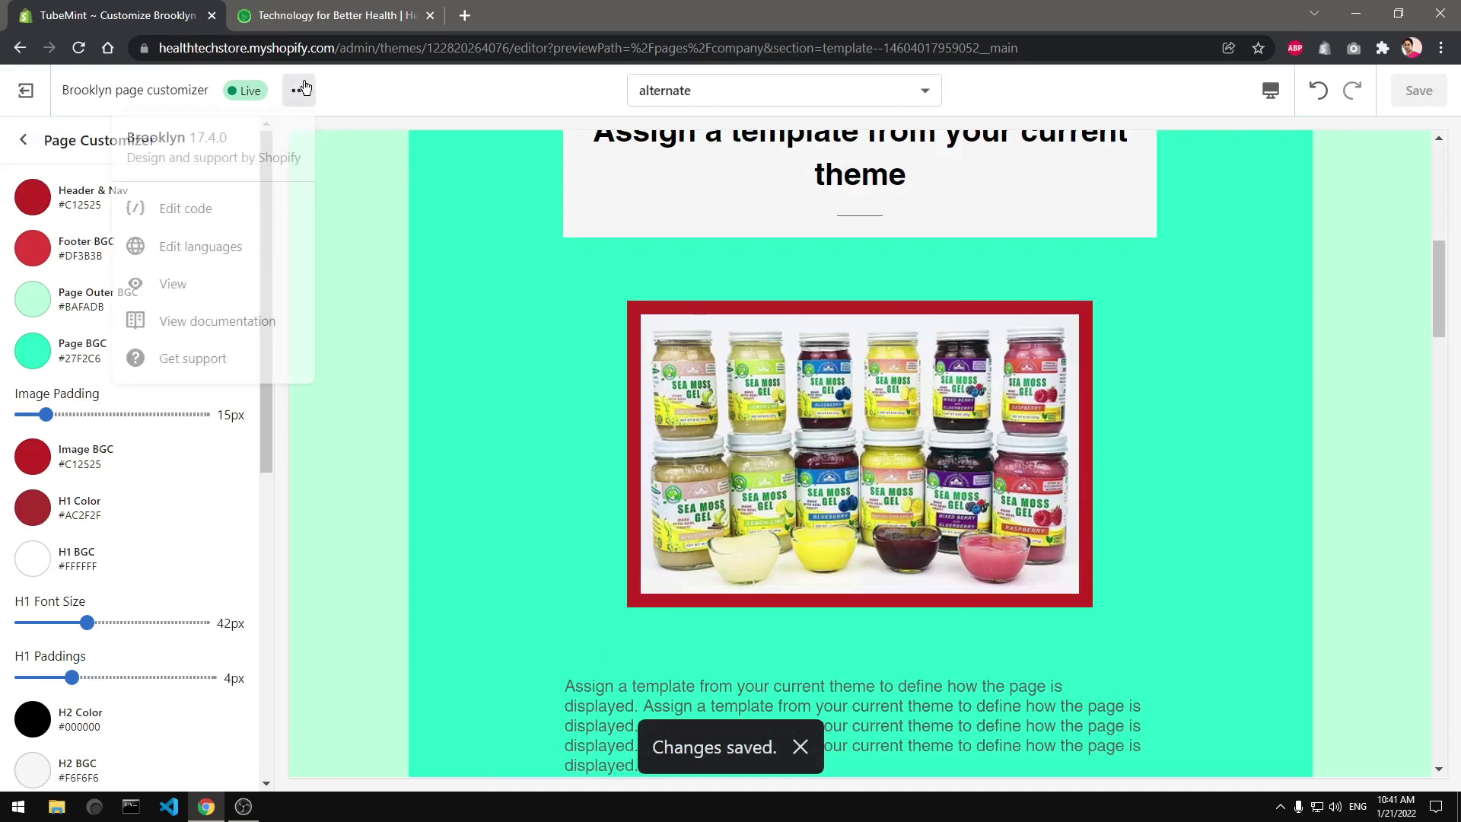
right_click(203, 220)
left_click(236, 226)
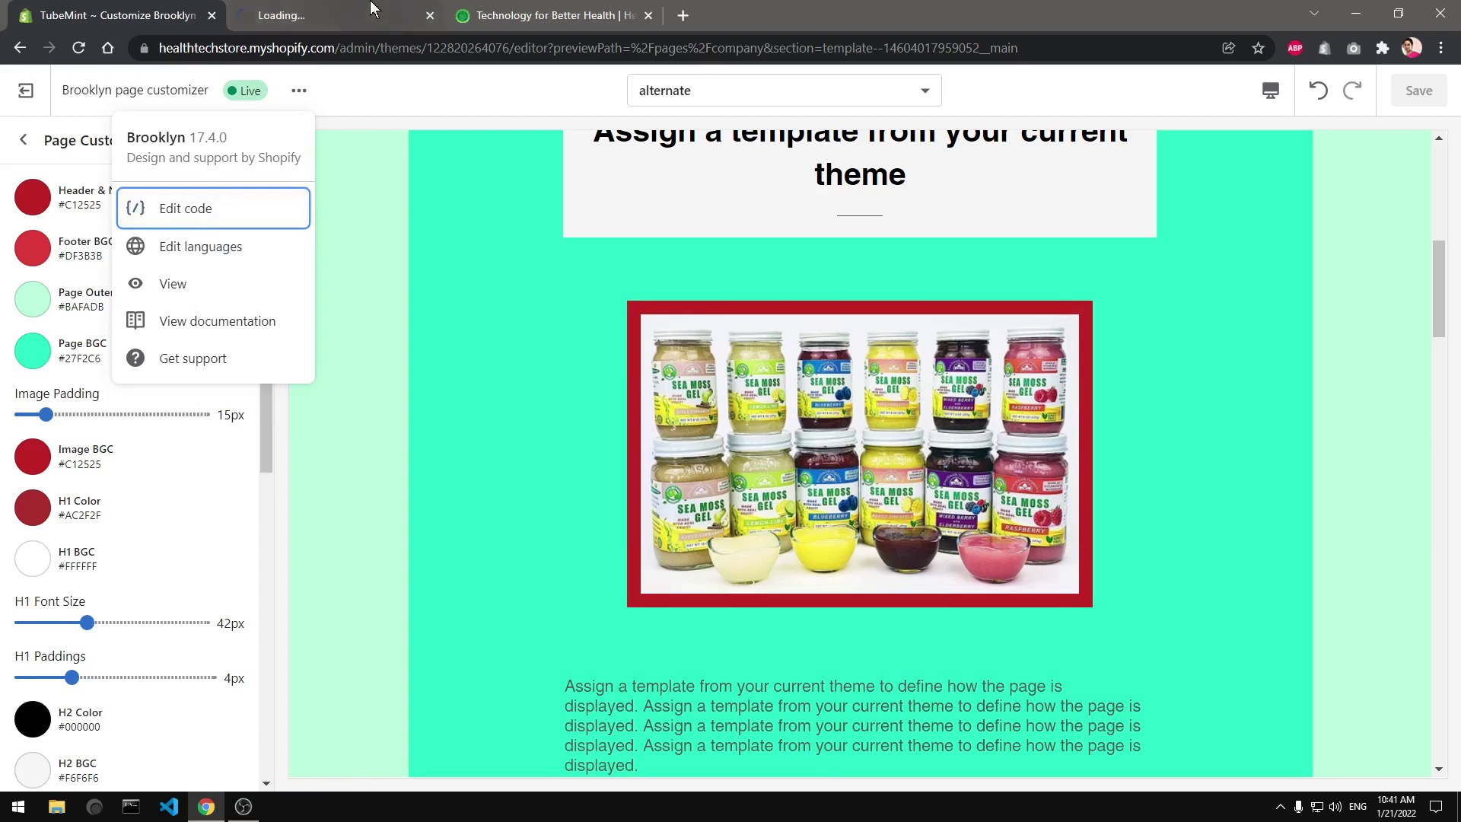
left_click(371, 9)
left_click(533, 12)
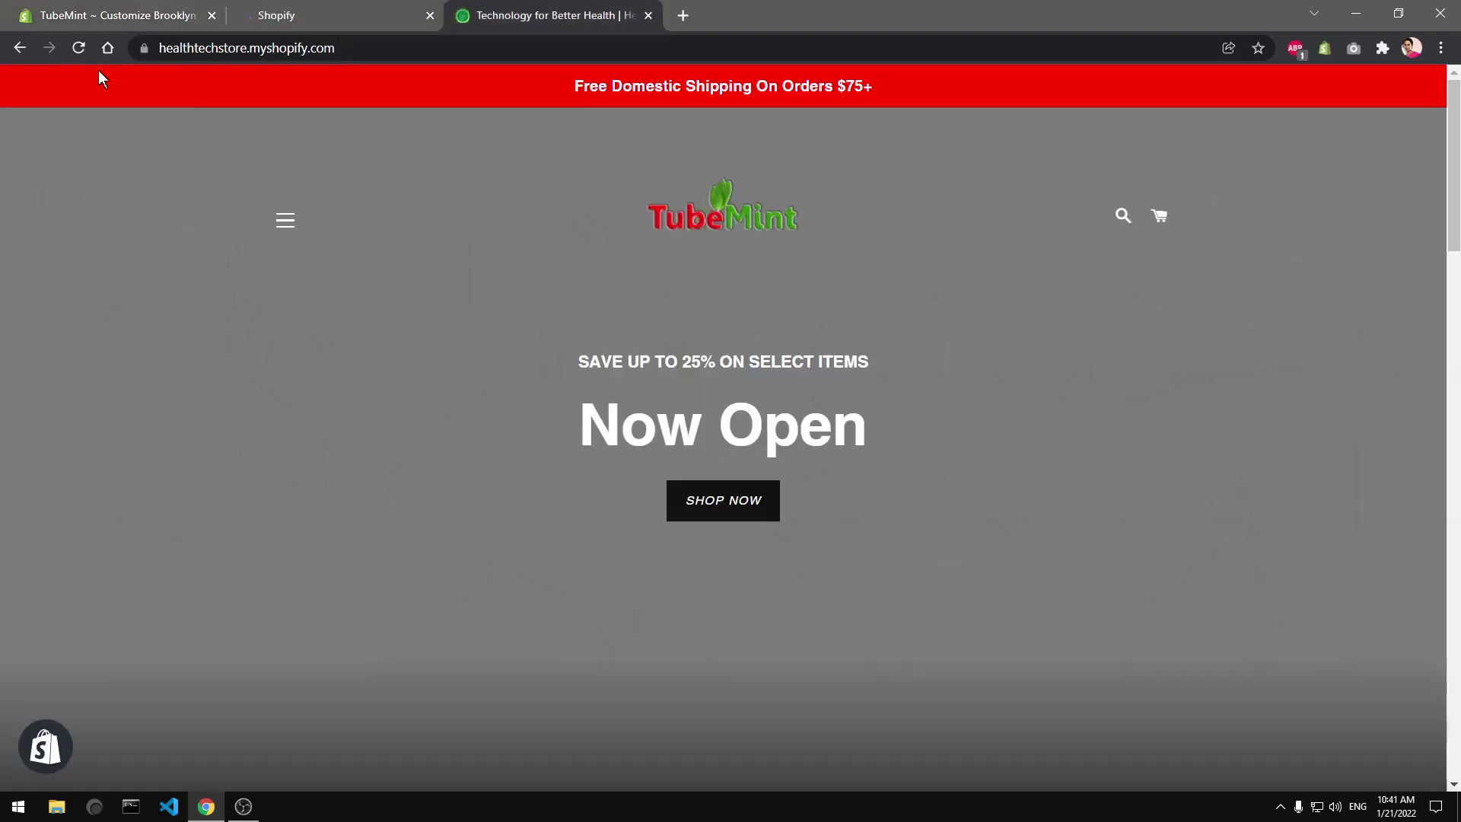
- Reload the storefront, open About from the menu's Pages list, and scroll through its default layout
left_click(78, 48)
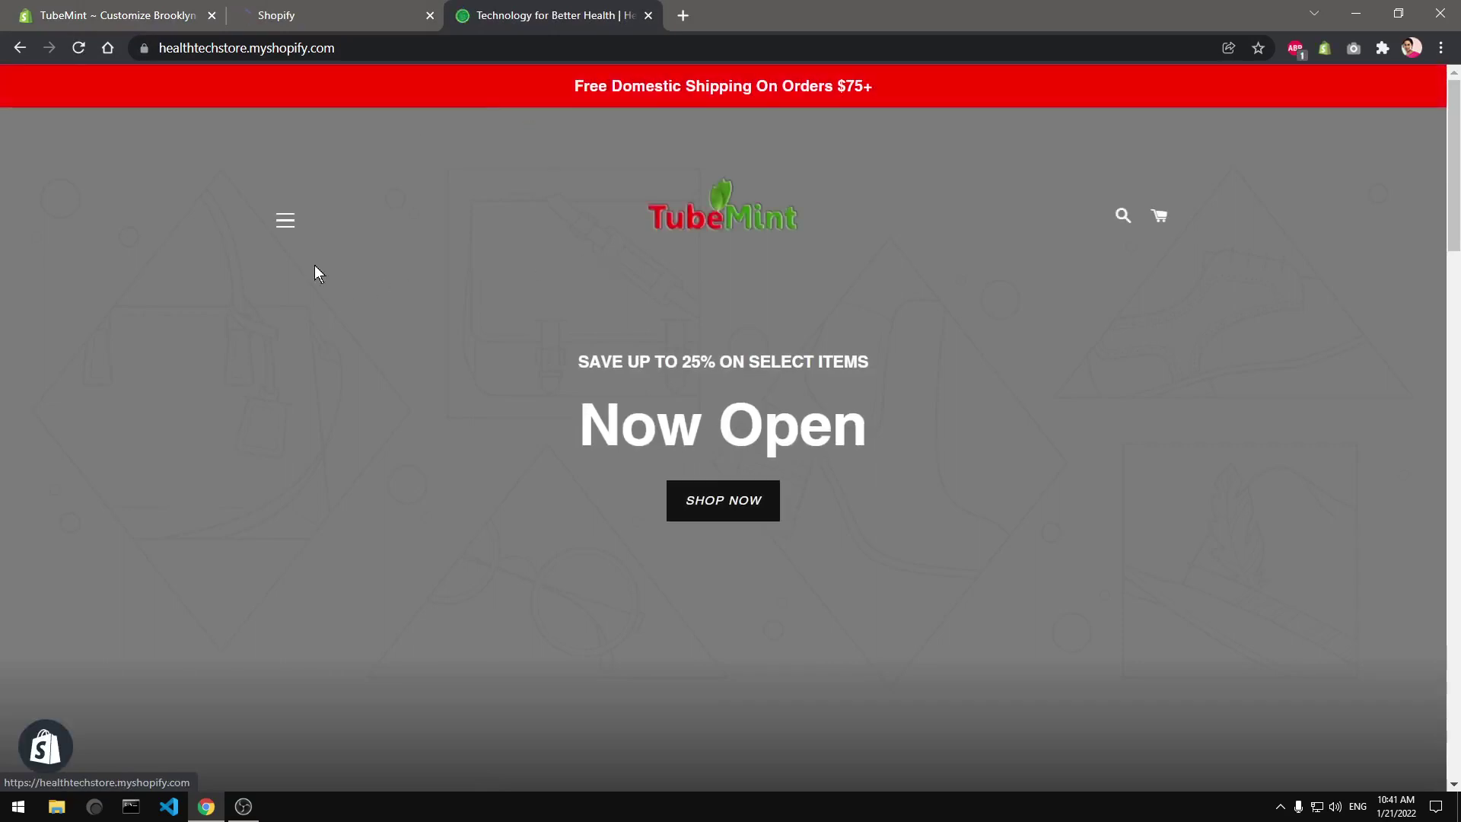
left_click(285, 219)
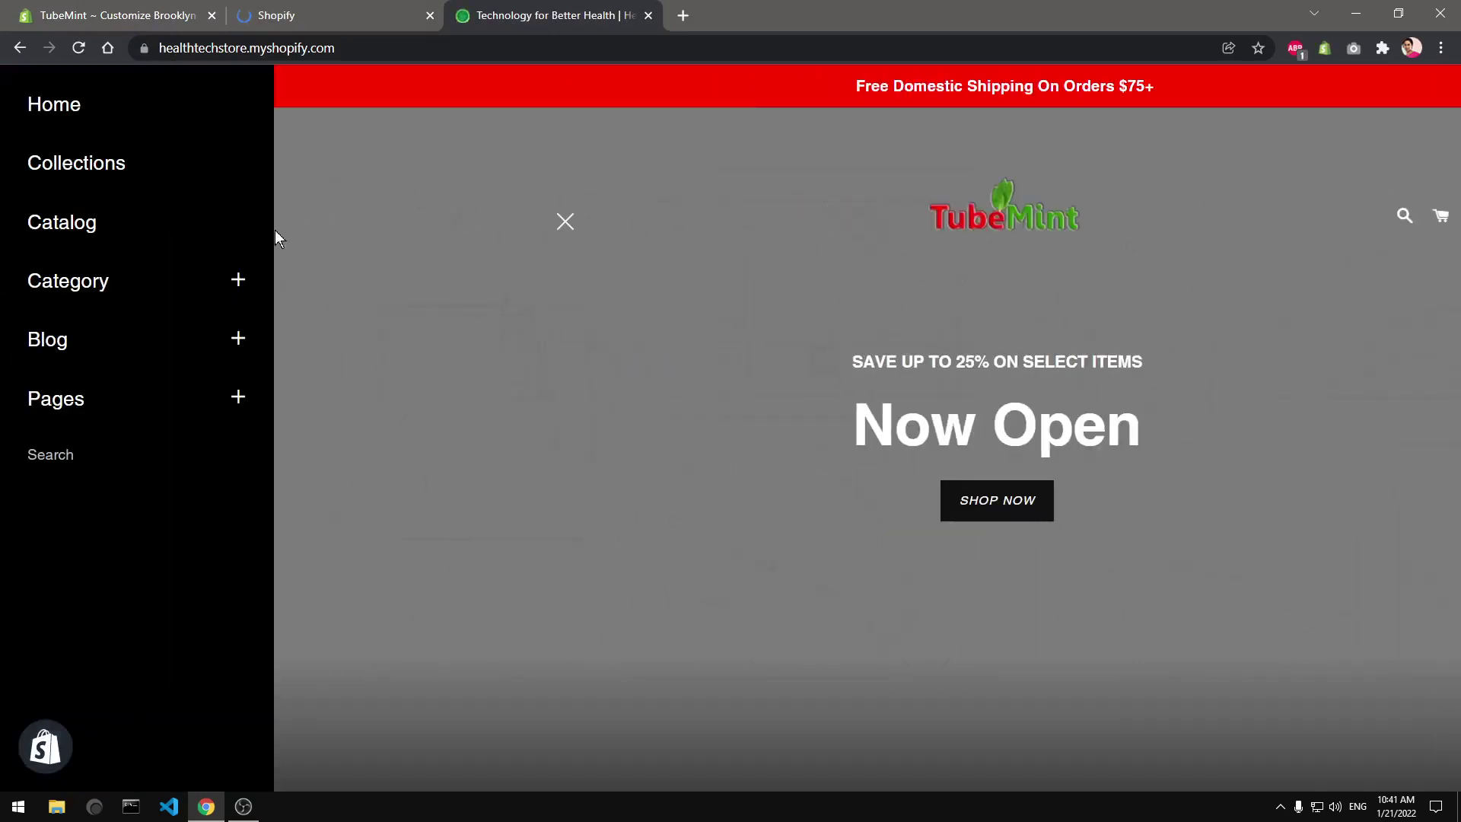
left_click(105, 398)
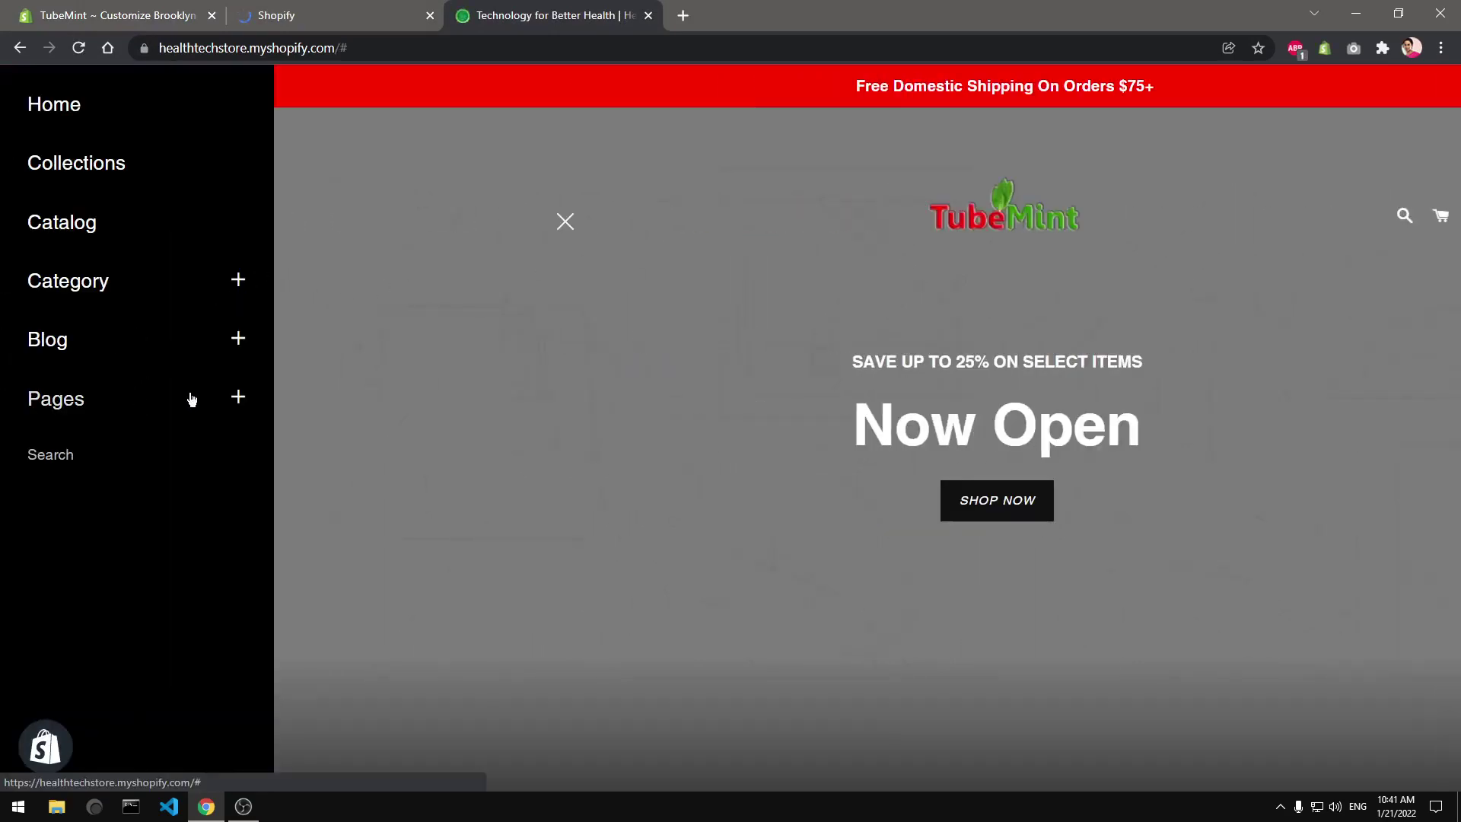
left_click(240, 398)
left_click(70, 508)
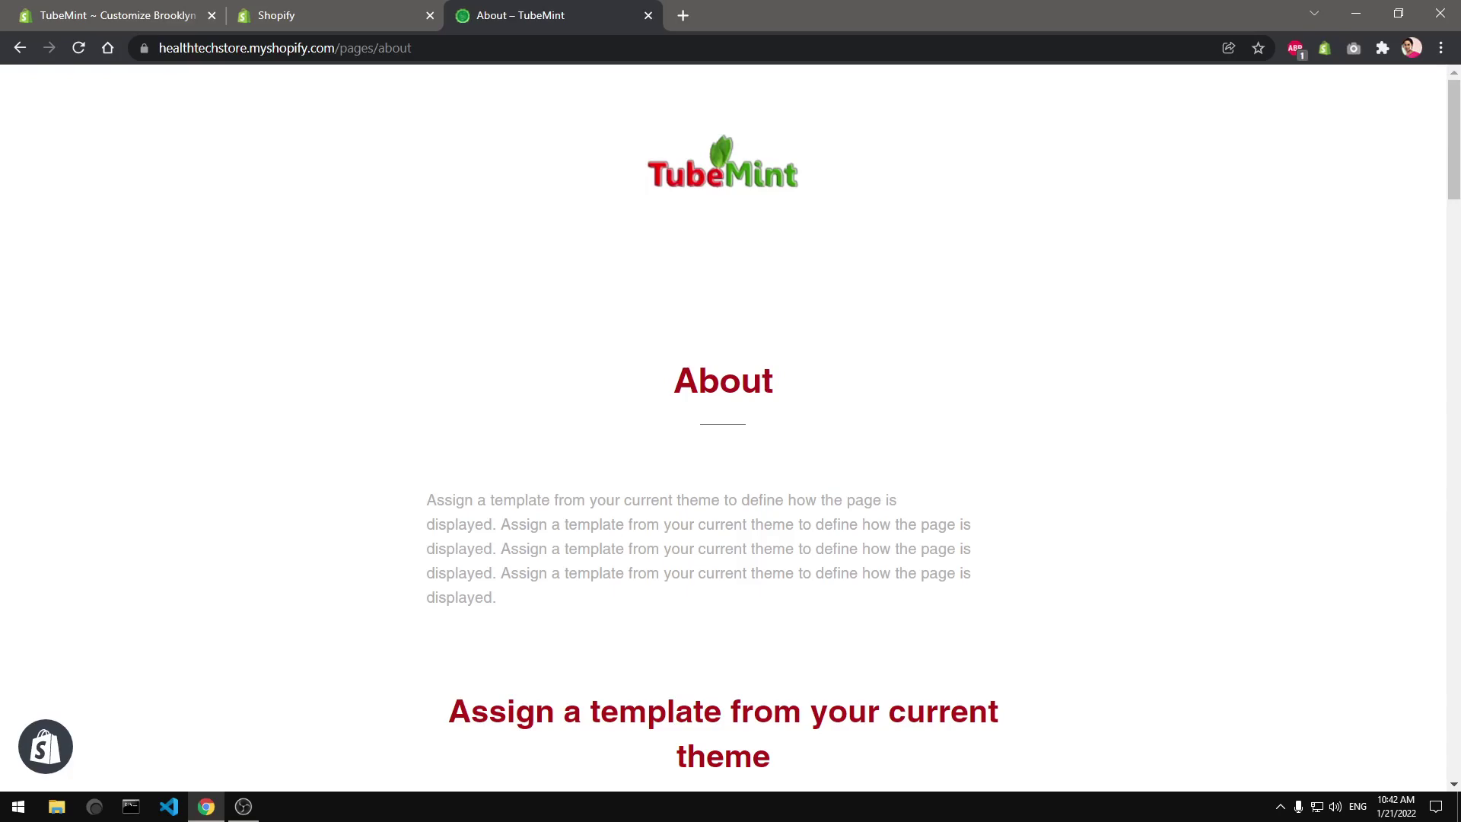
scroll(723, 426, "down", 8)
scroll(723, 426, "up", 8)
scroll(843, 430, "down", 20)
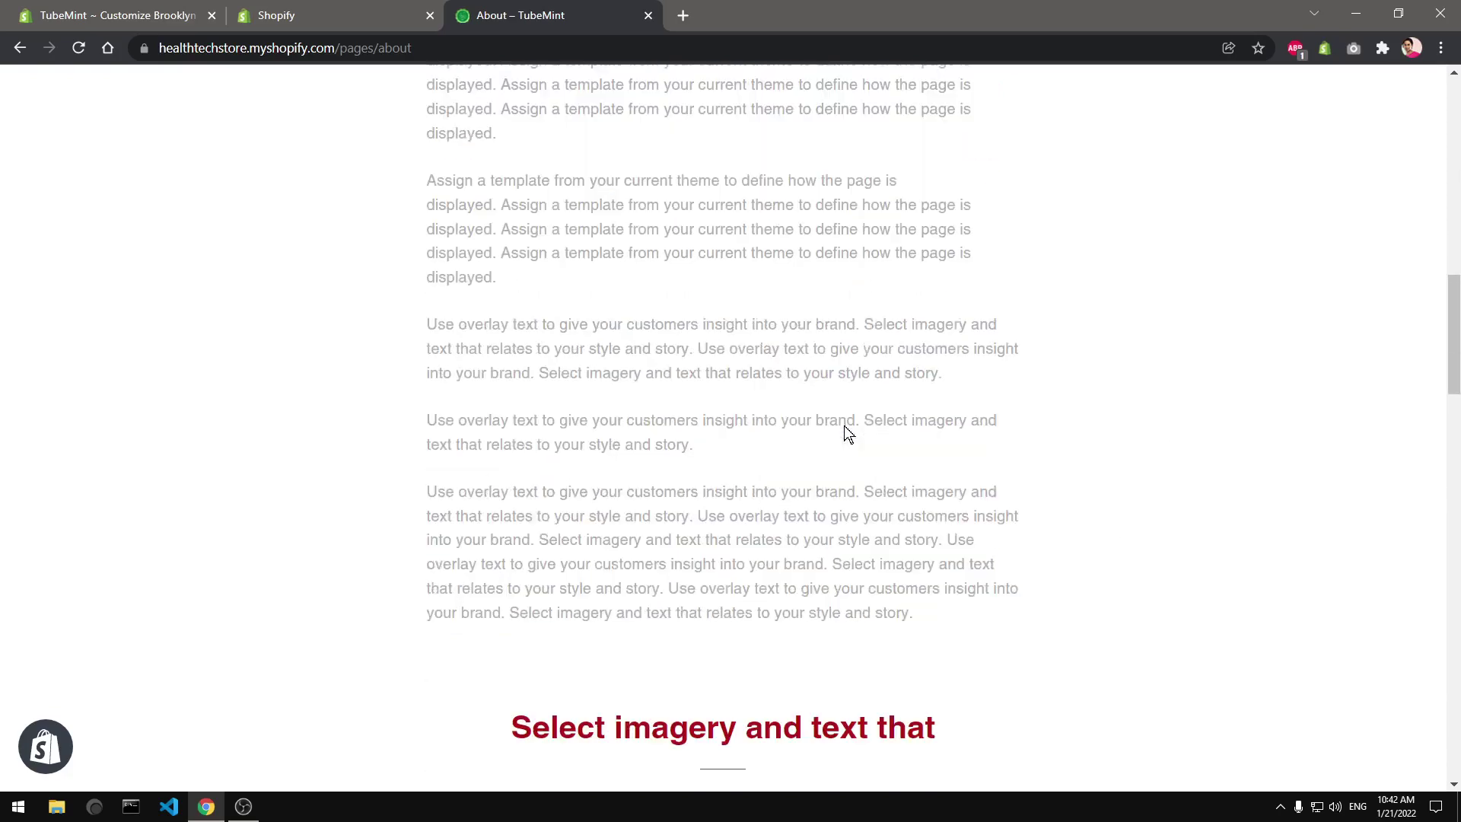
scroll(843, 428, "down", 10)
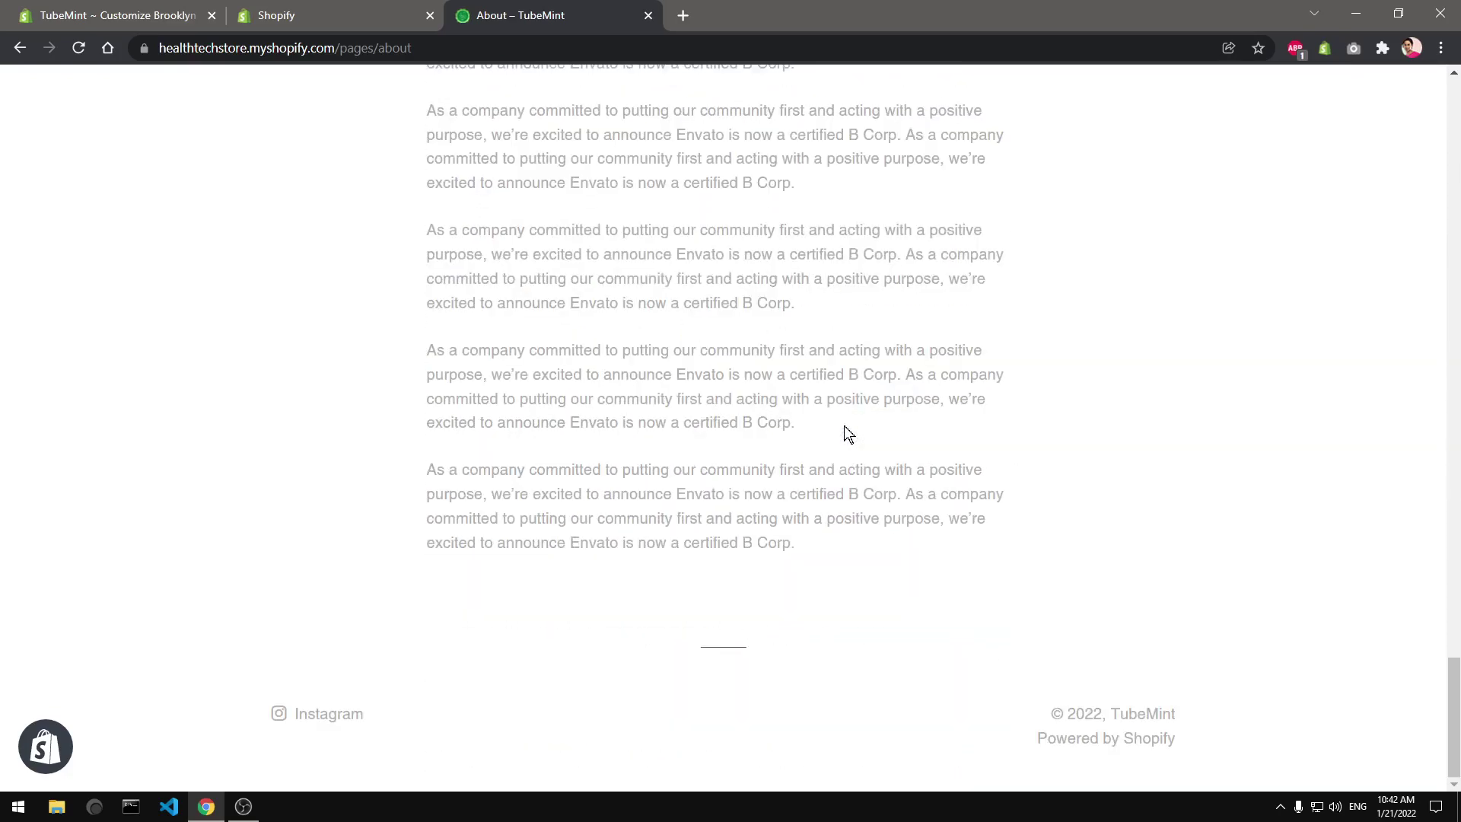
scroll(843, 428, "up", 10)
- From the Edit code tab, reopen the theme customizer, then exit to the admin Themes page
left_click(339, 15)
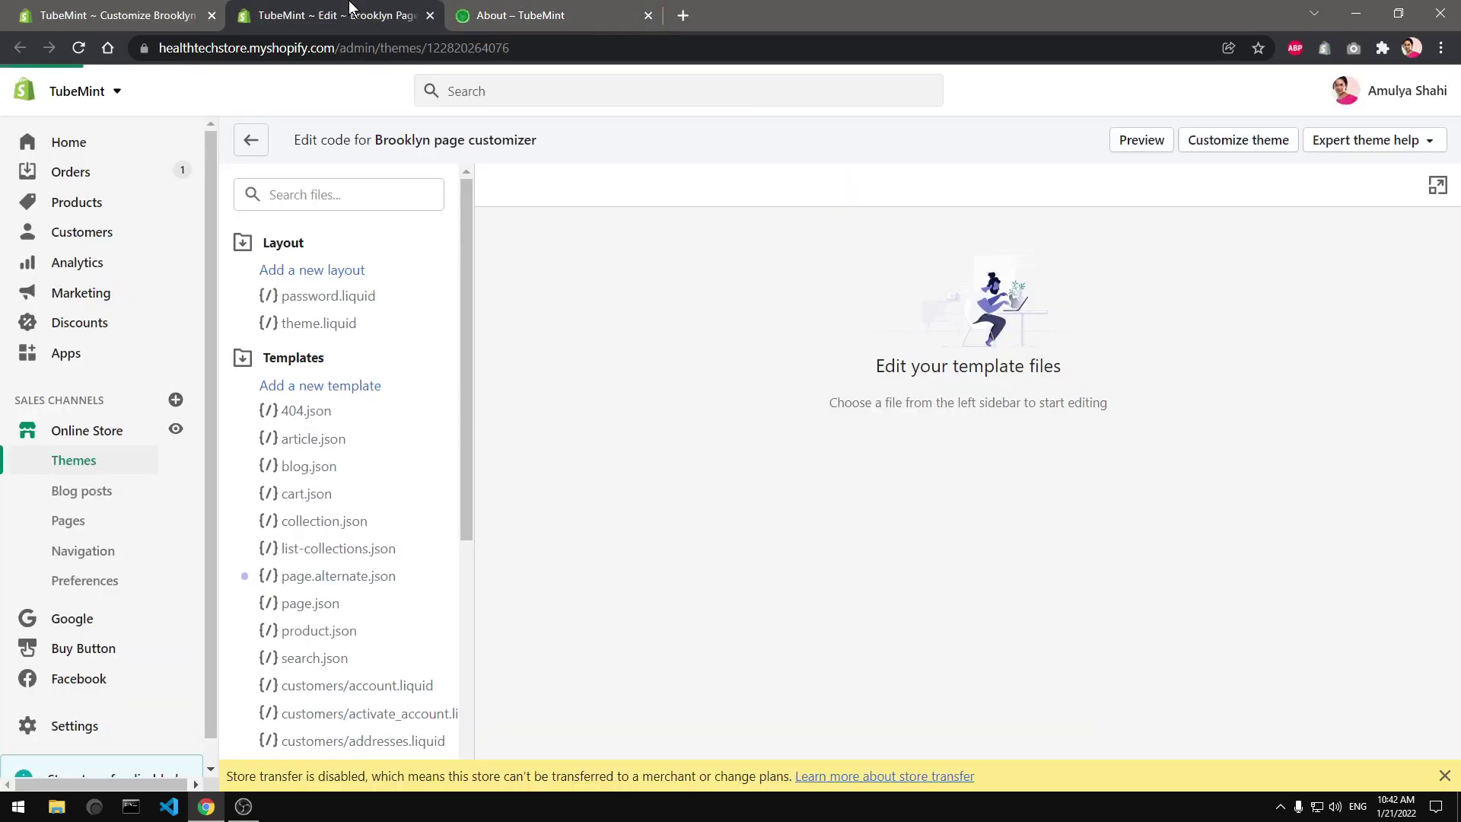
left_click(1234, 145)
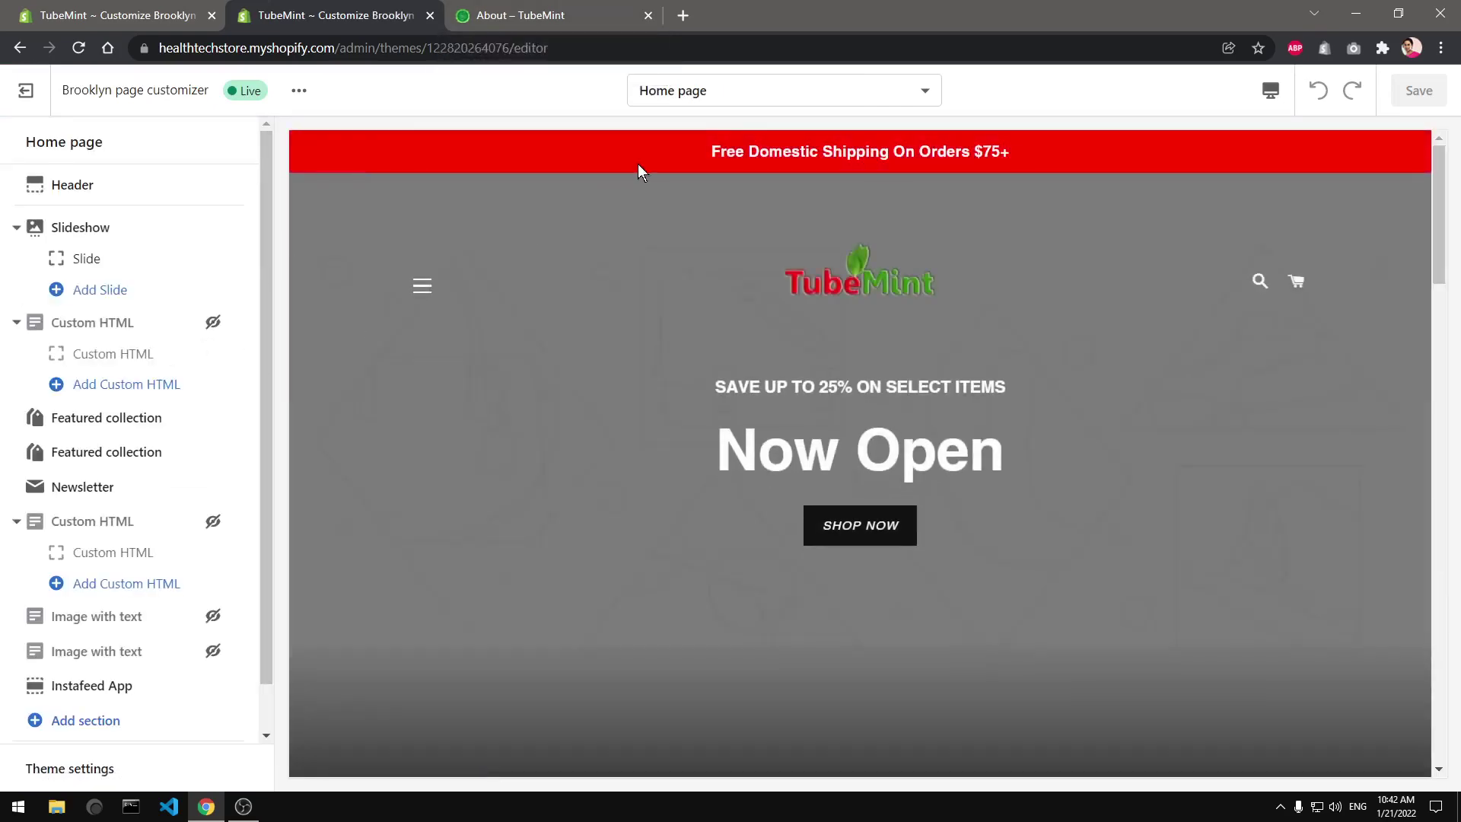
left_click(27, 90)
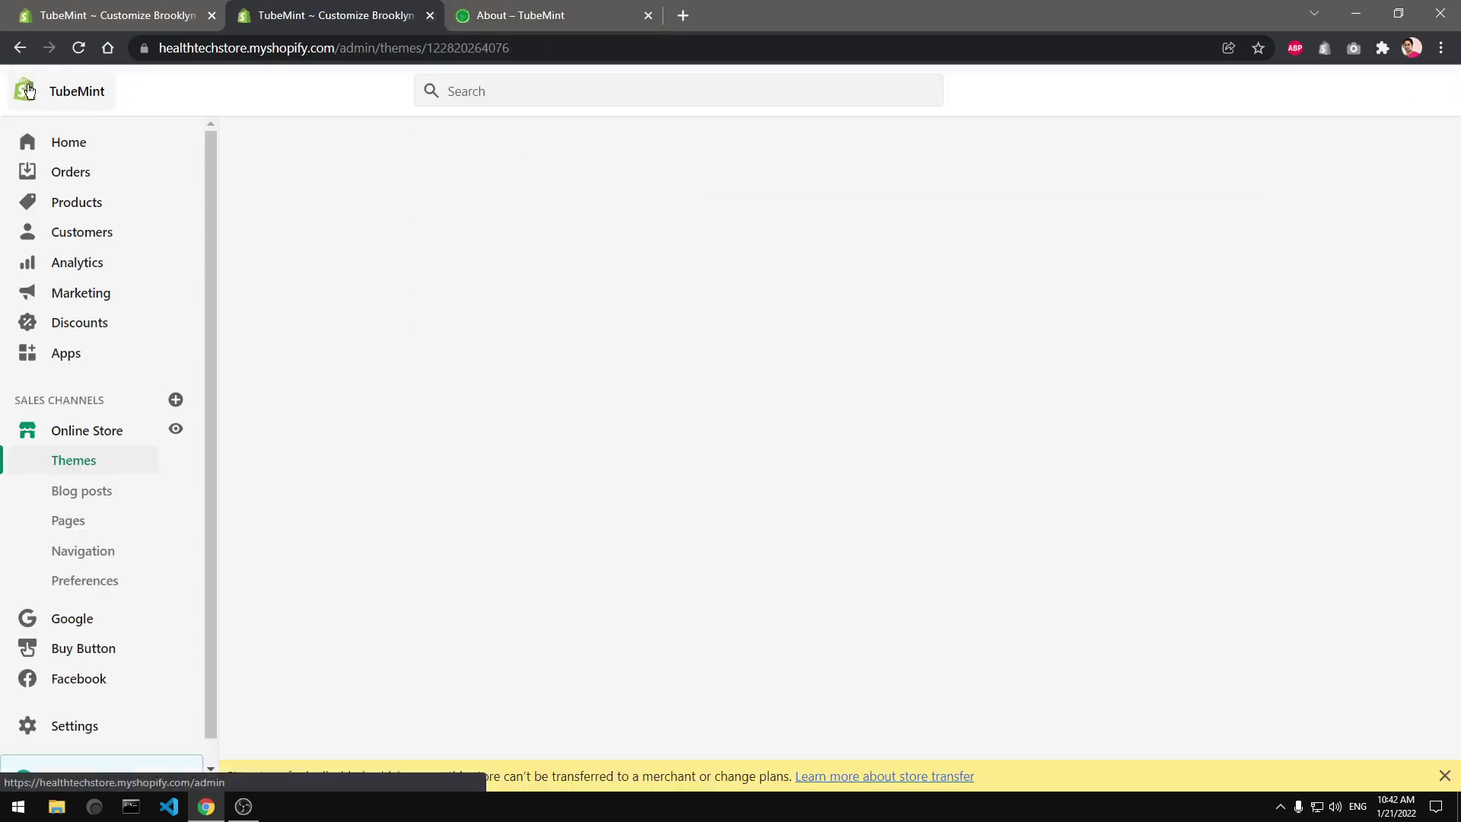
- Set the About page's theme template to 'alternate' and save it
left_click(64, 524)
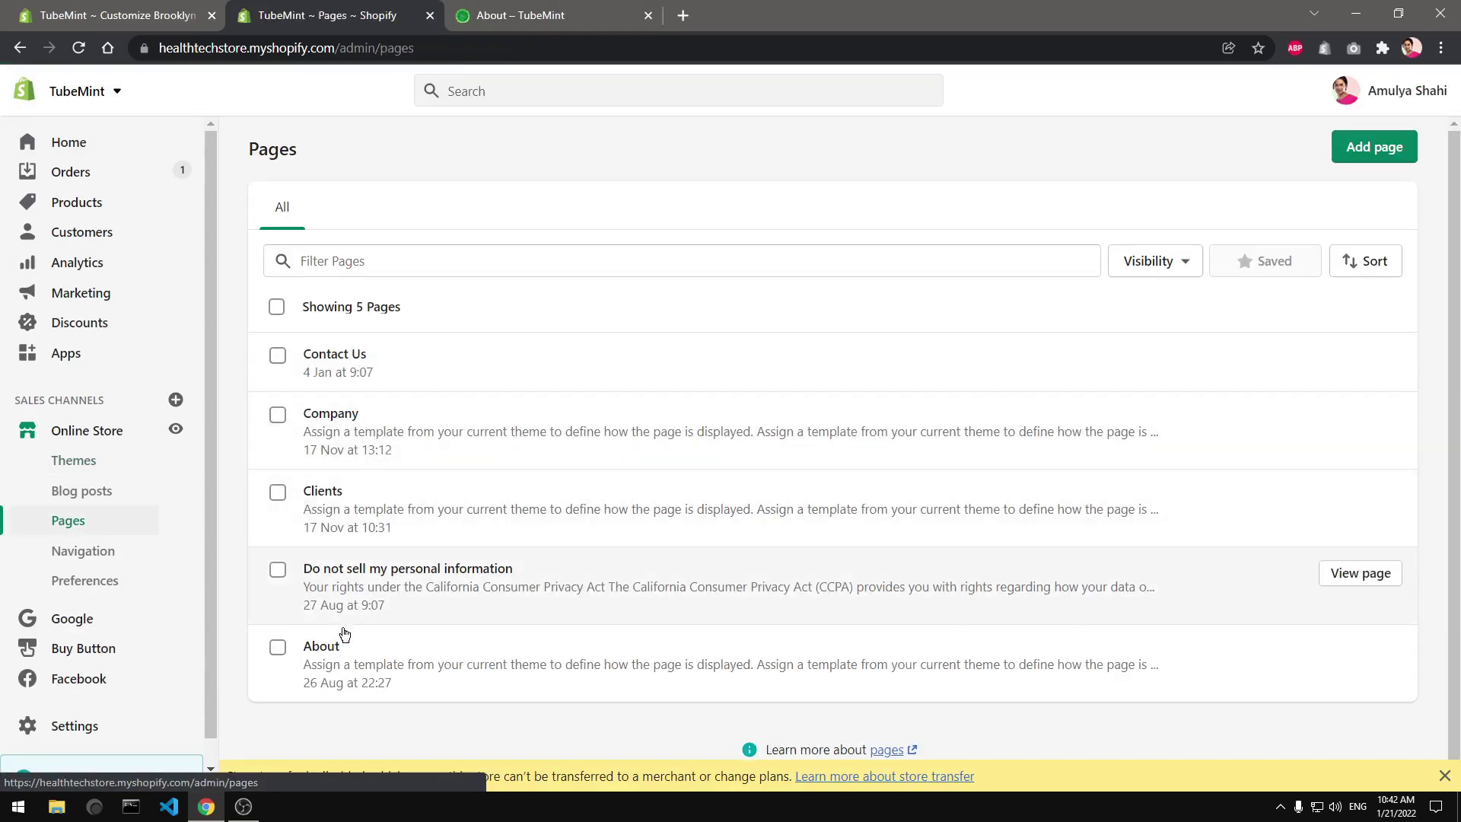
left_click(317, 659)
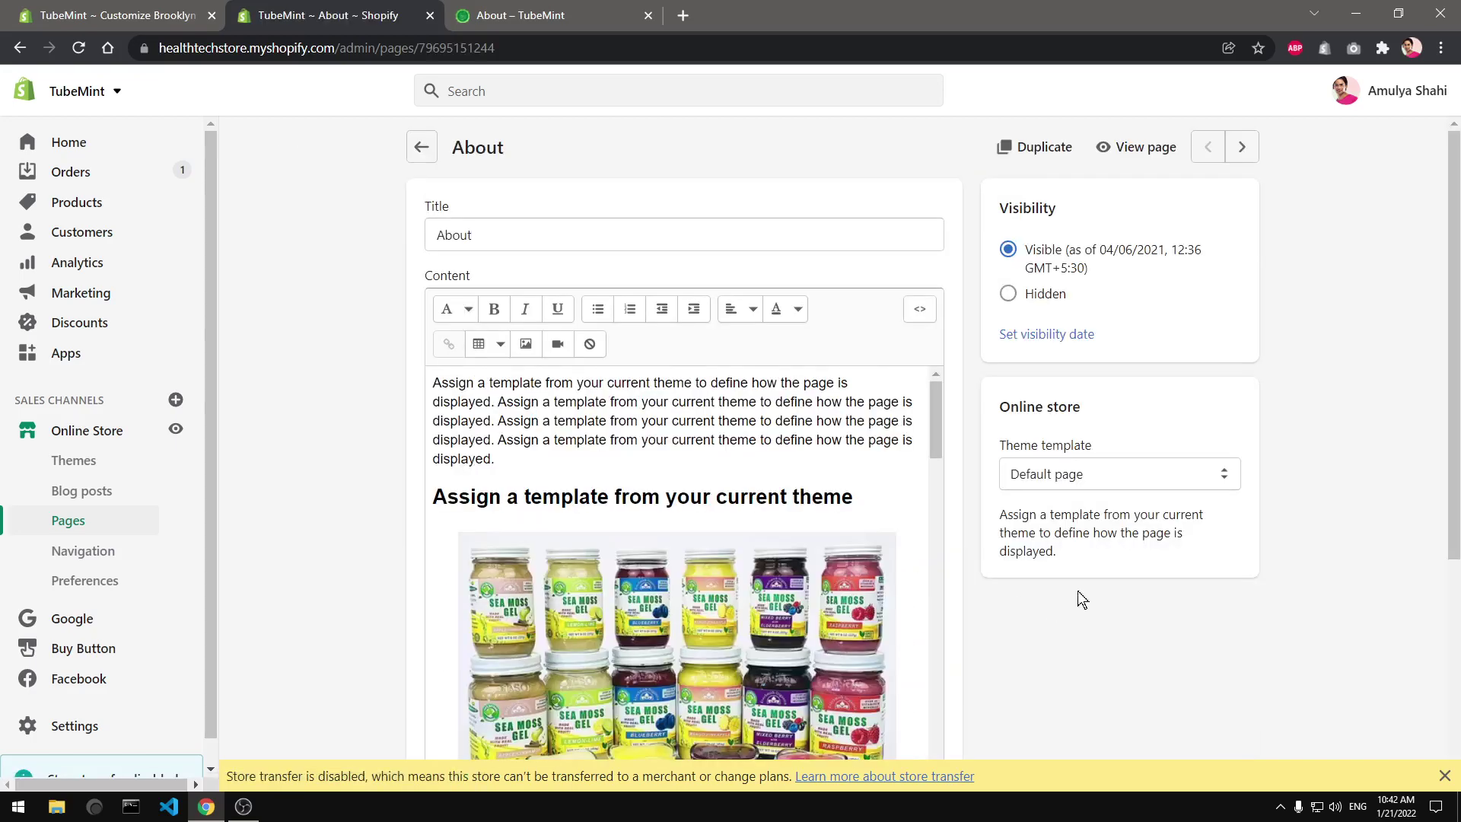
left_click(1088, 470)
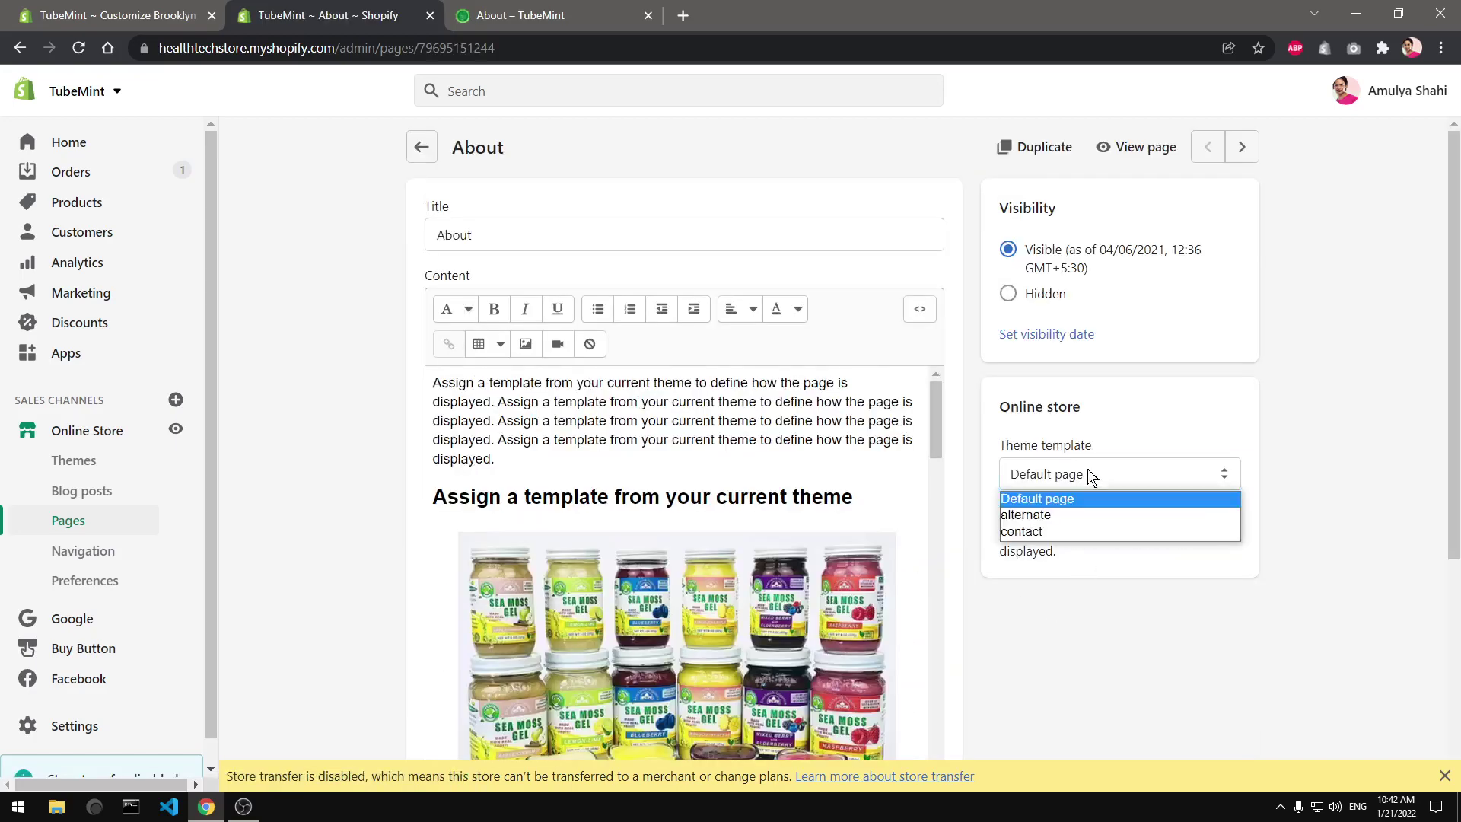
left_click(1064, 511)
left_click(1237, 99)
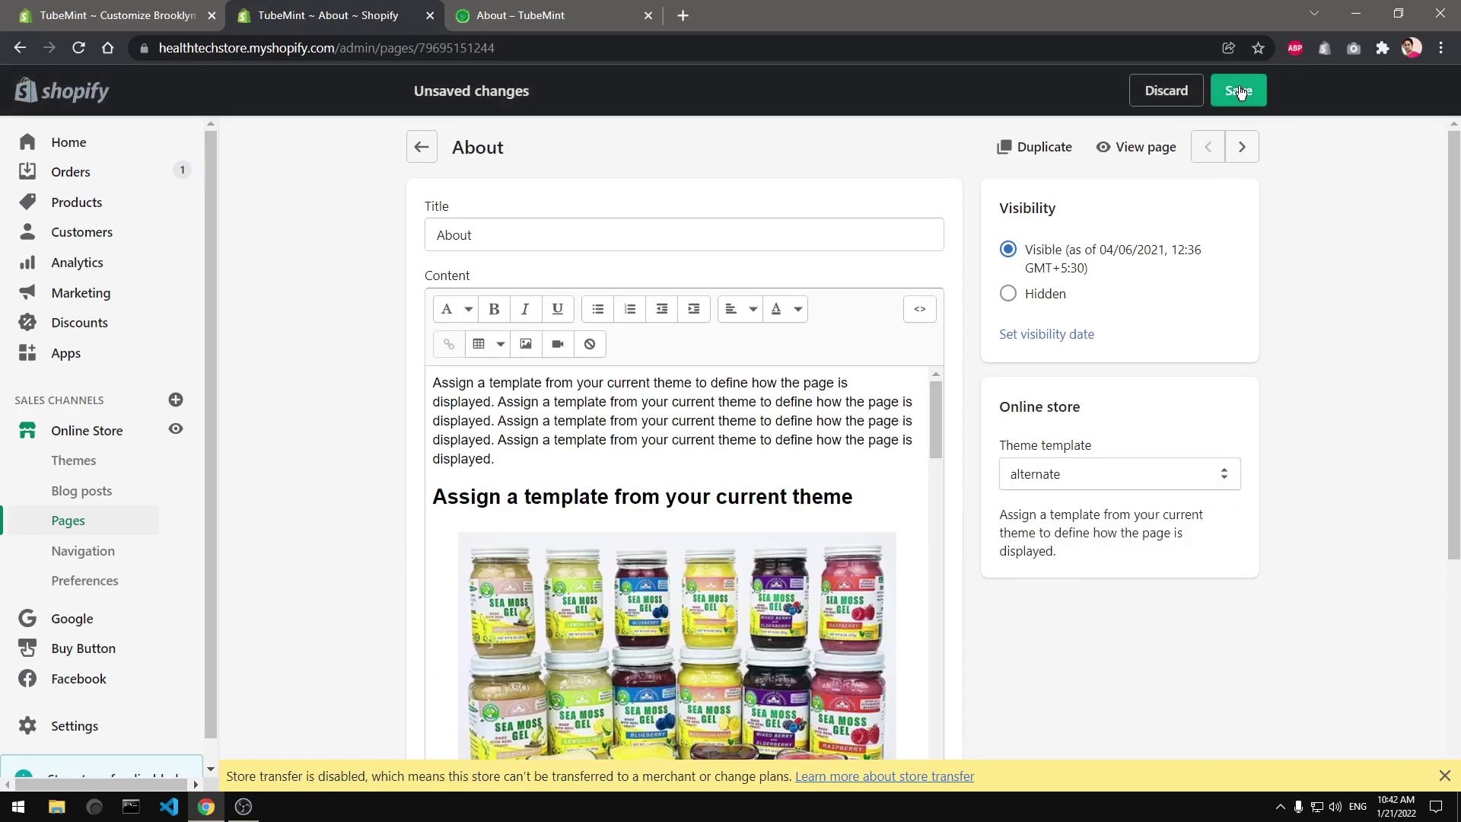
- View the live About page and scroll through its red-and-green alternate styling
left_click(1141, 147)
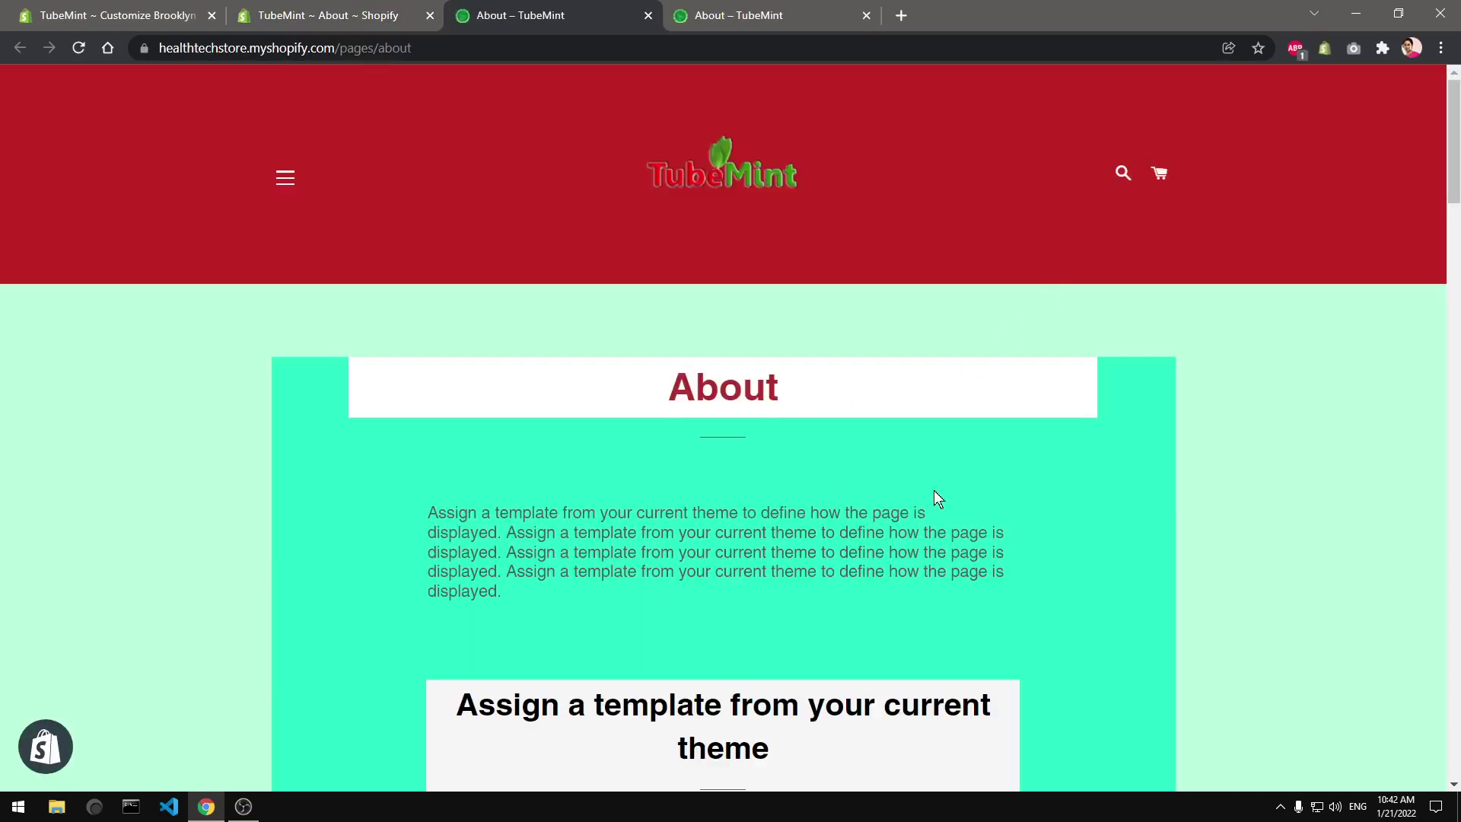
scroll(934, 492, "down", 20)
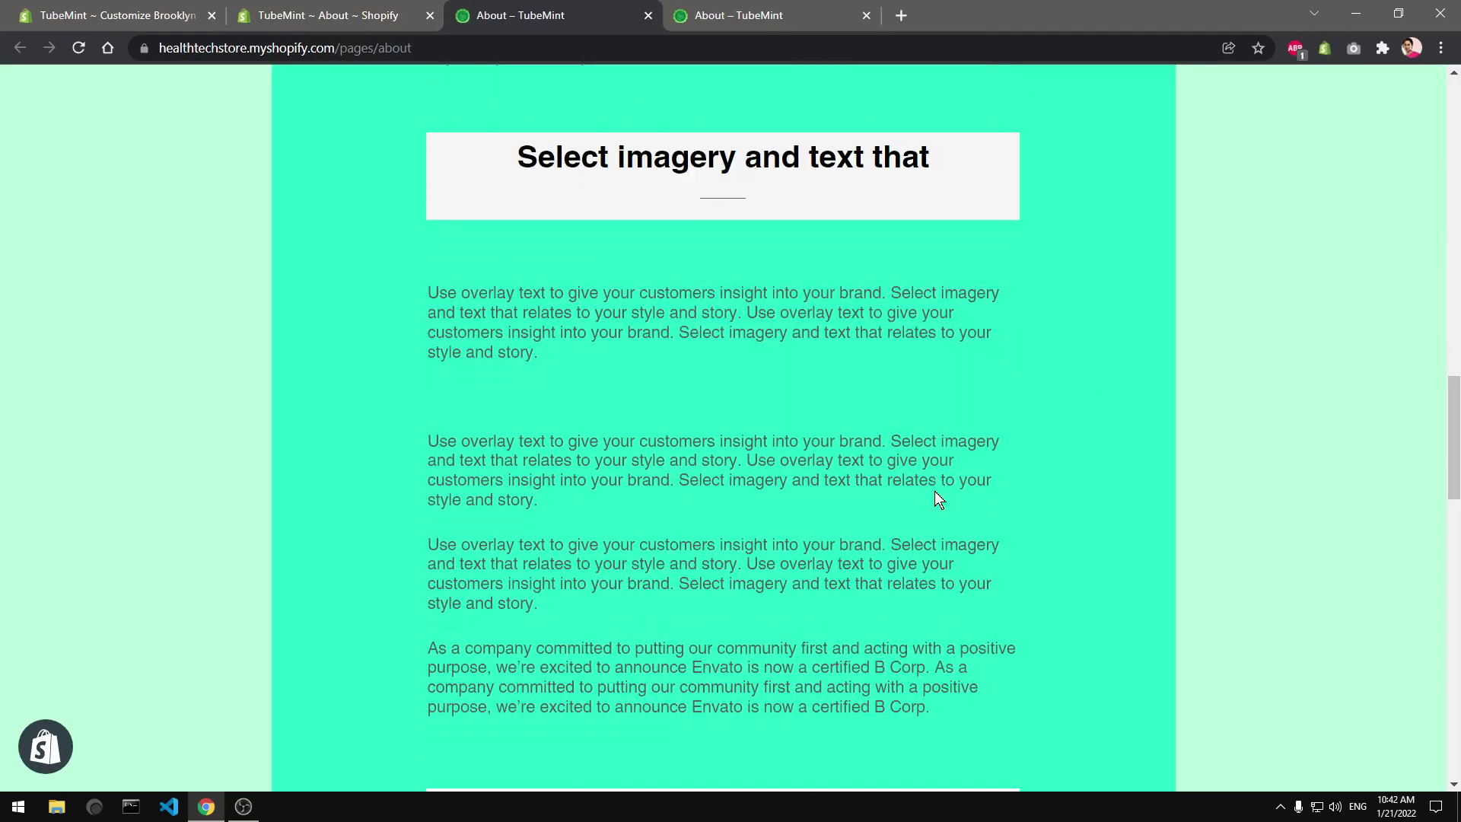
scroll(934, 491, "down", 20)
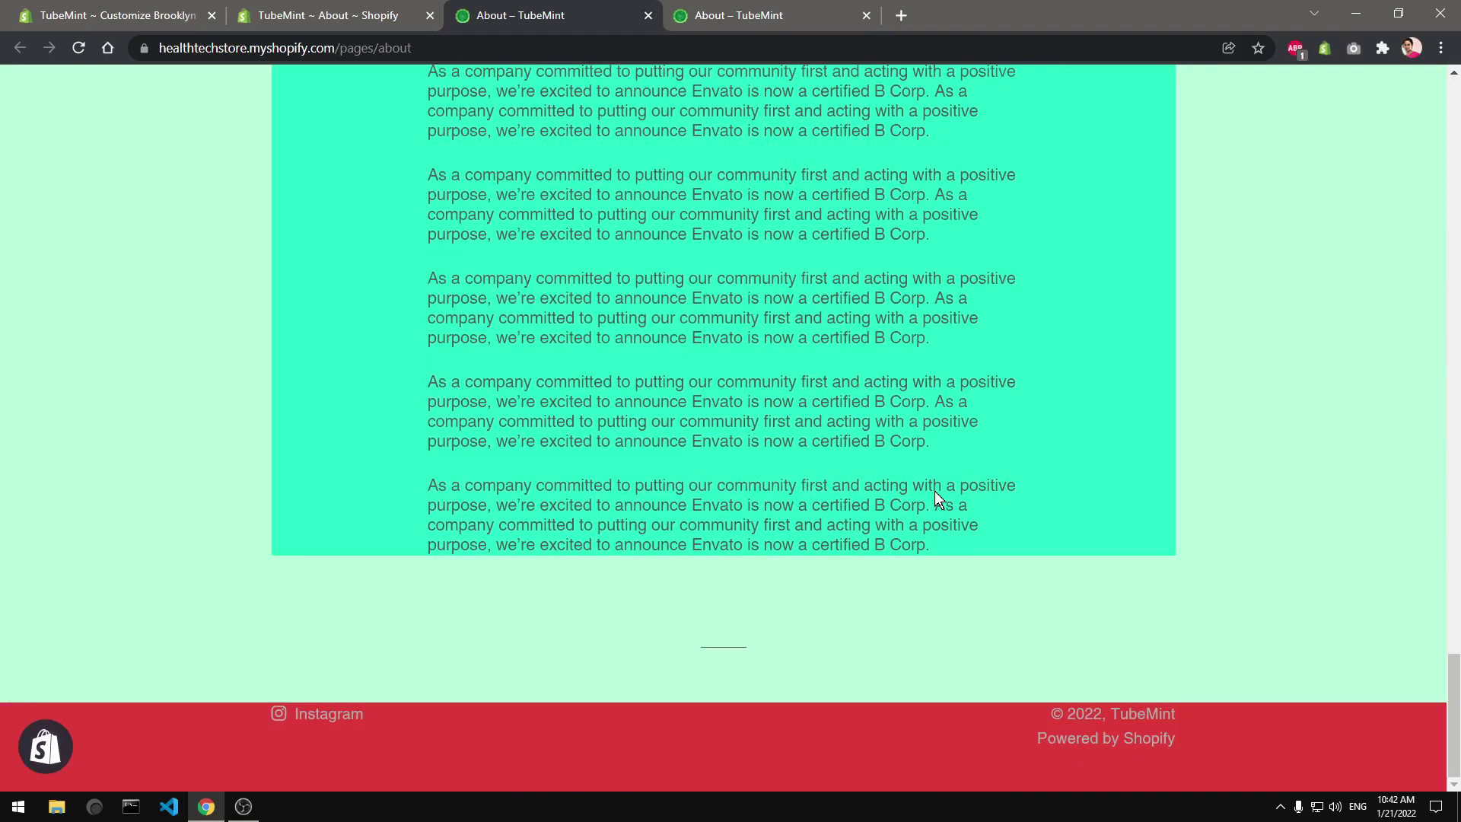
scroll(935, 491, "up", 15)
scroll(935, 491, "up", 20)
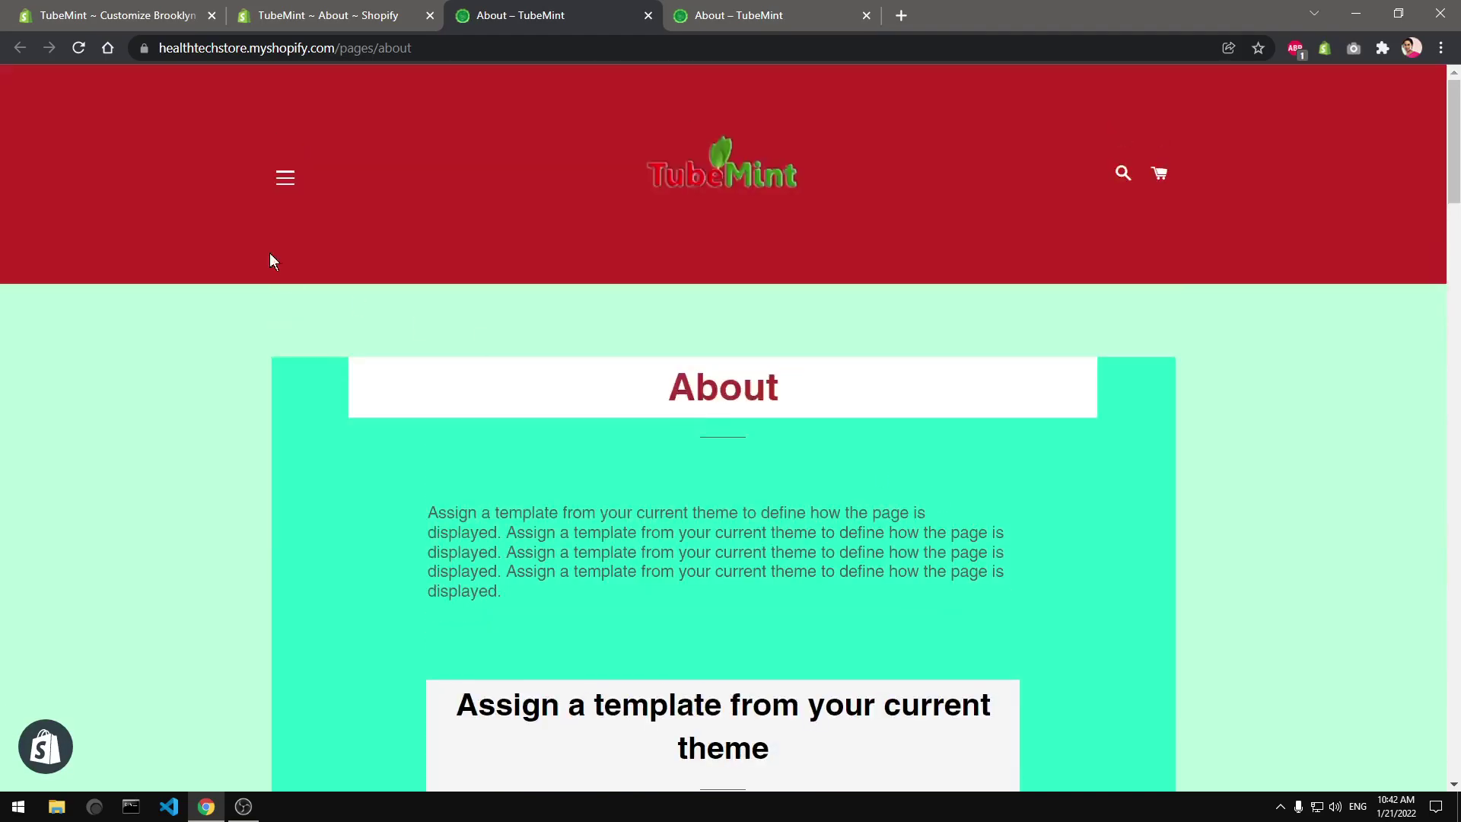
- Expand the Pages list in the storefront's hamburger menu
left_click(284, 180)
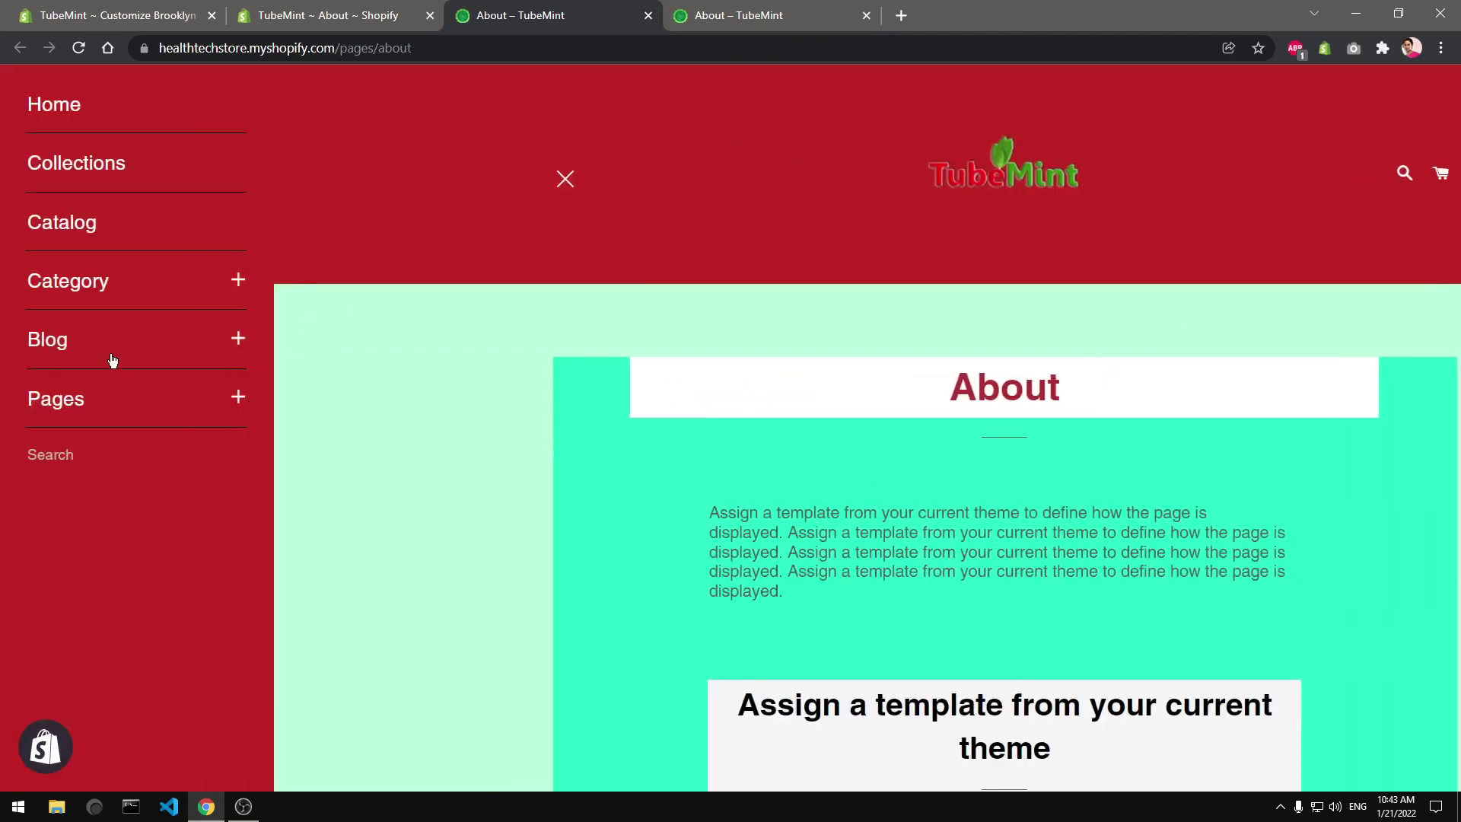
left_click(112, 409)
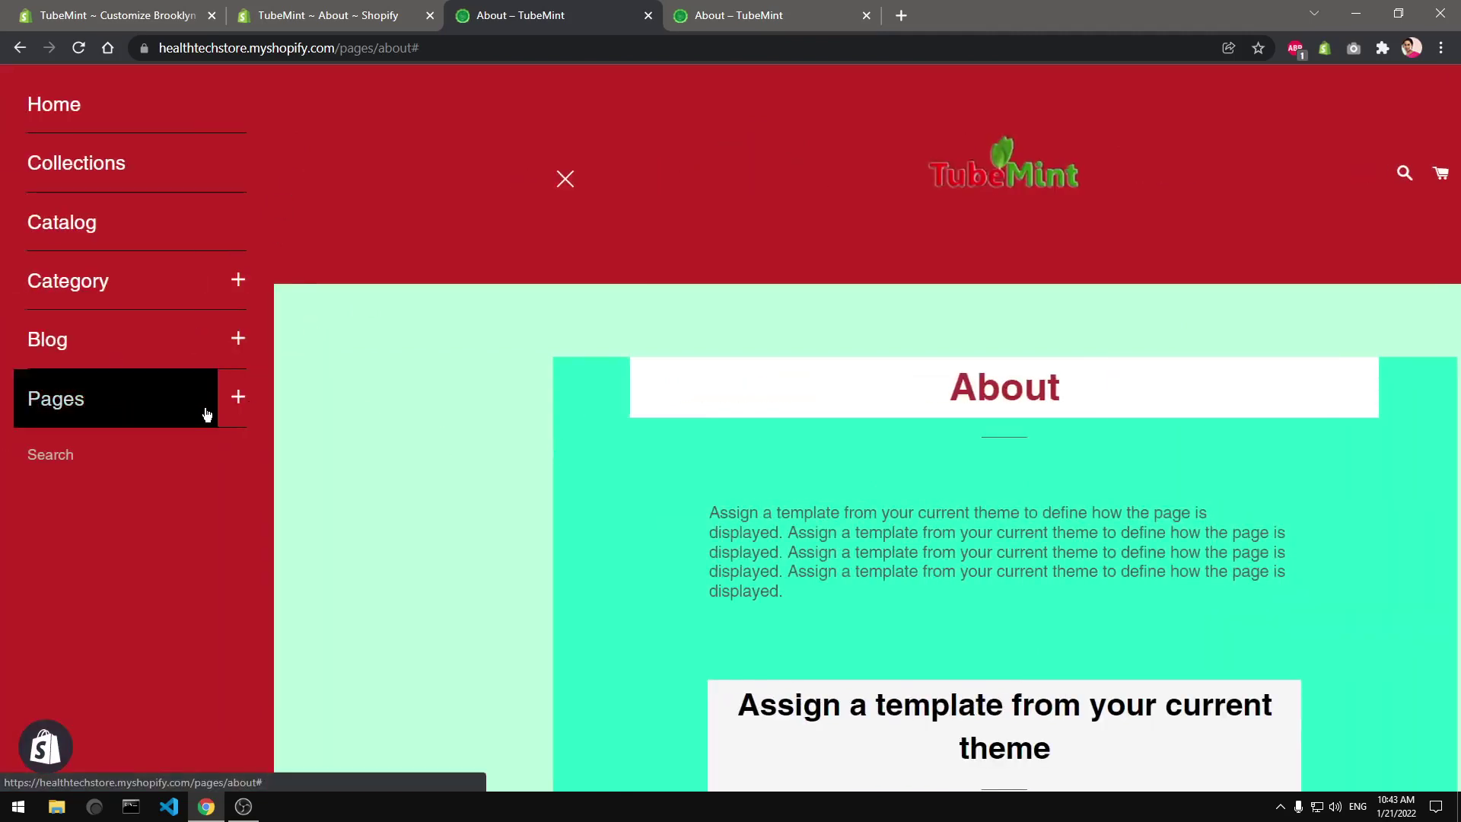
left_click(236, 407)
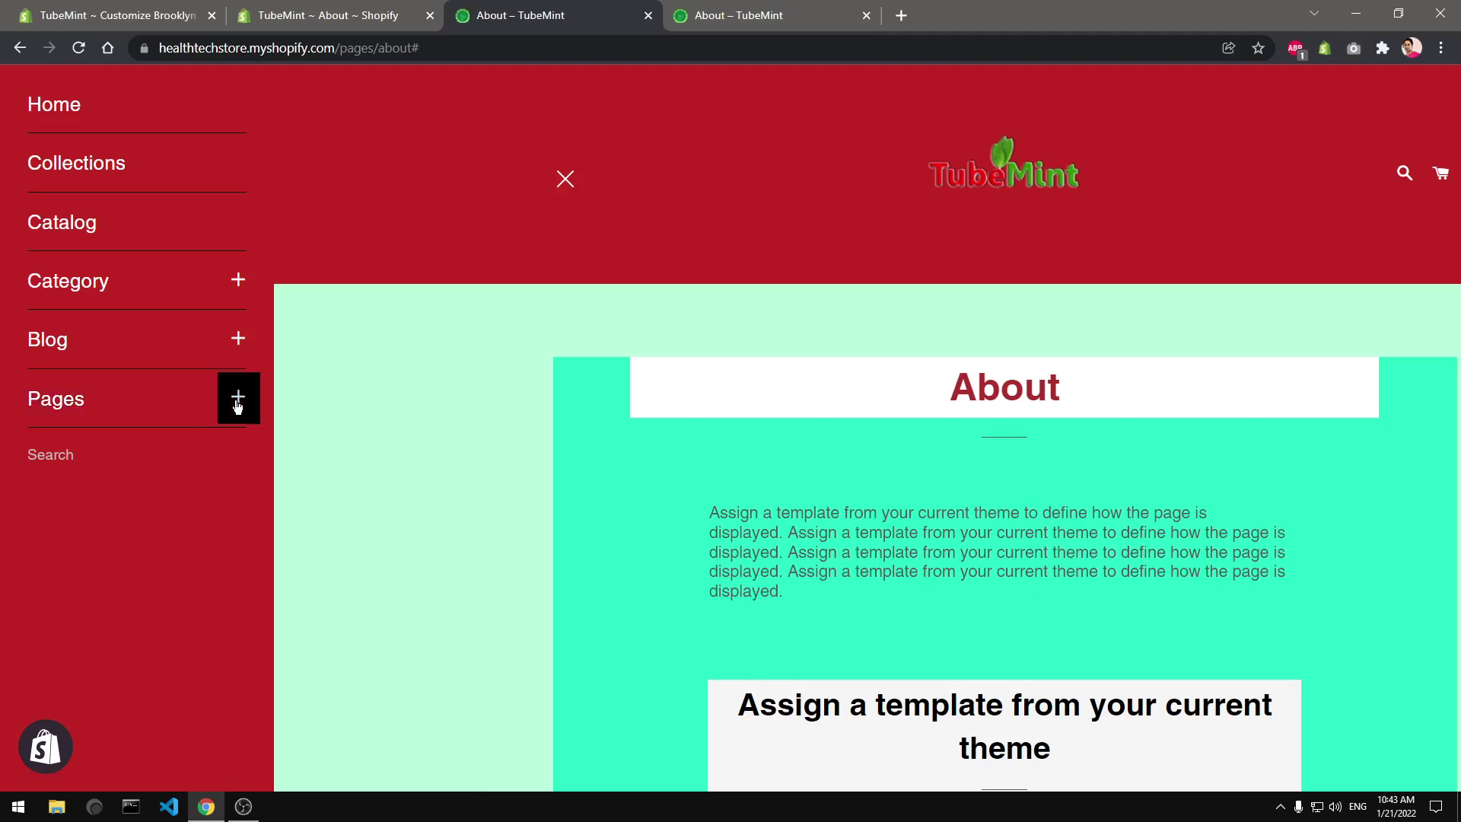
left_click(83, 459)
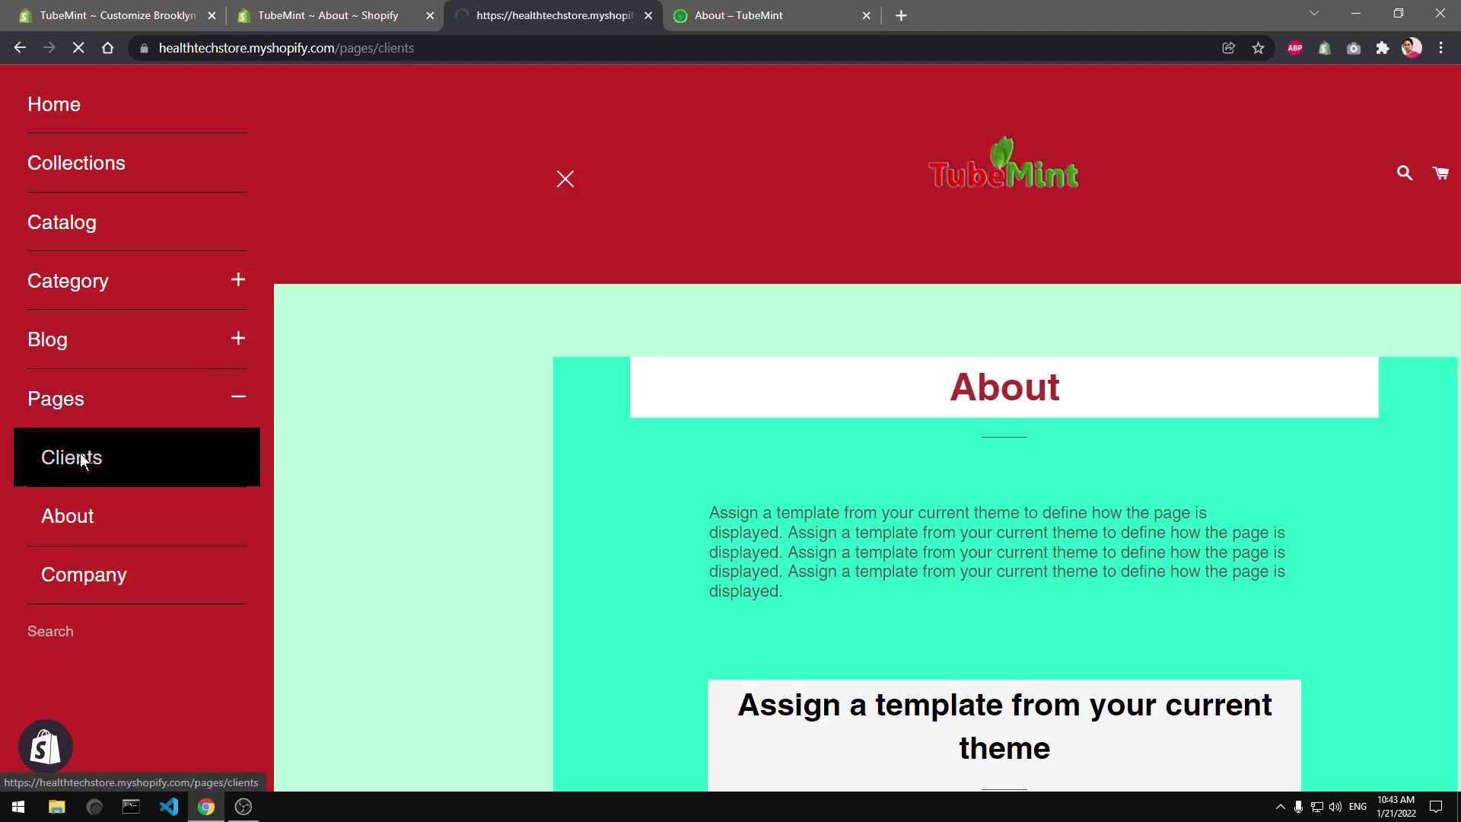
scroll(777, 484, "down", 20)
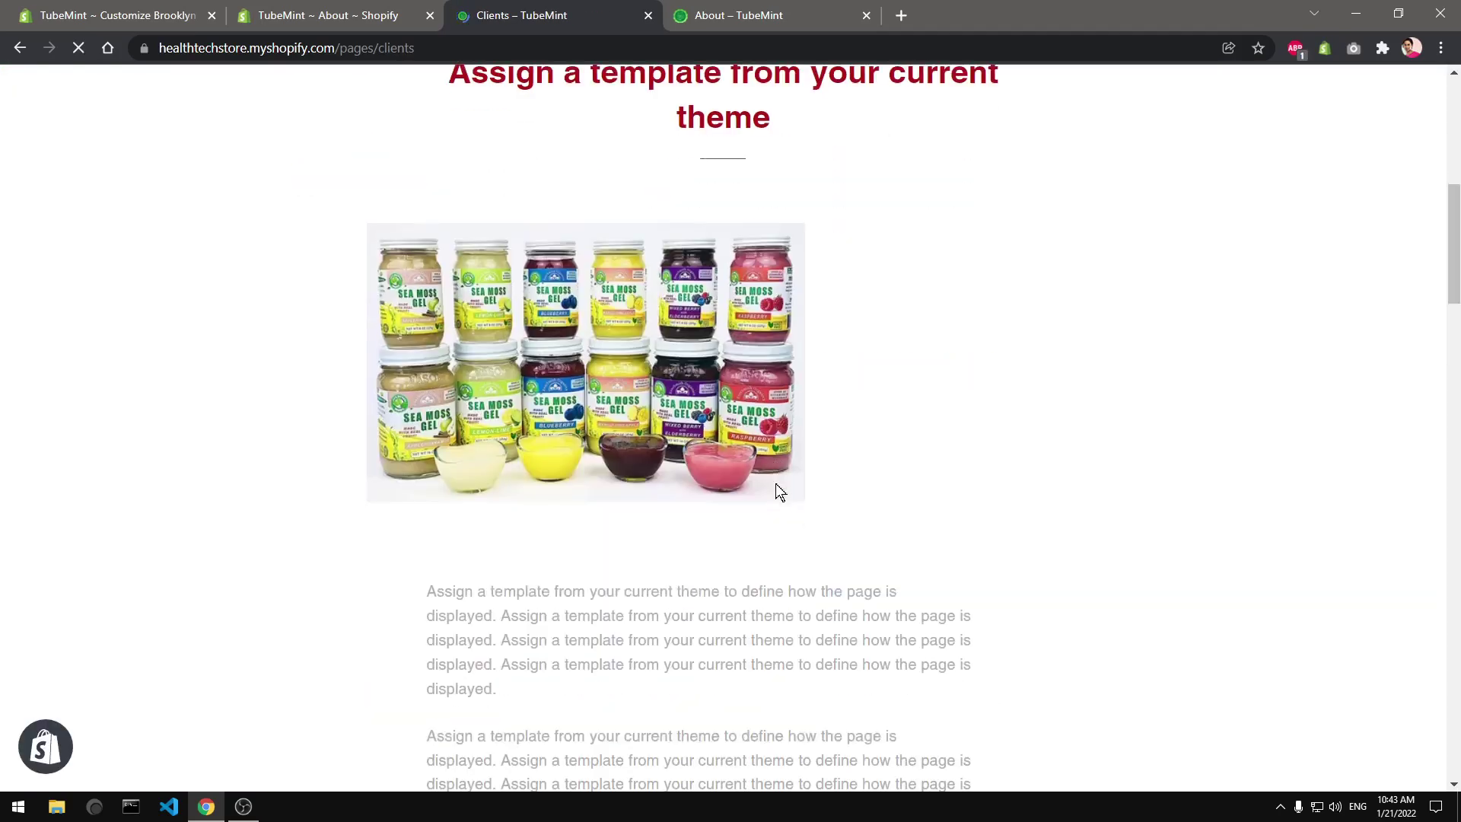
scroll(777, 491, "down", 10)
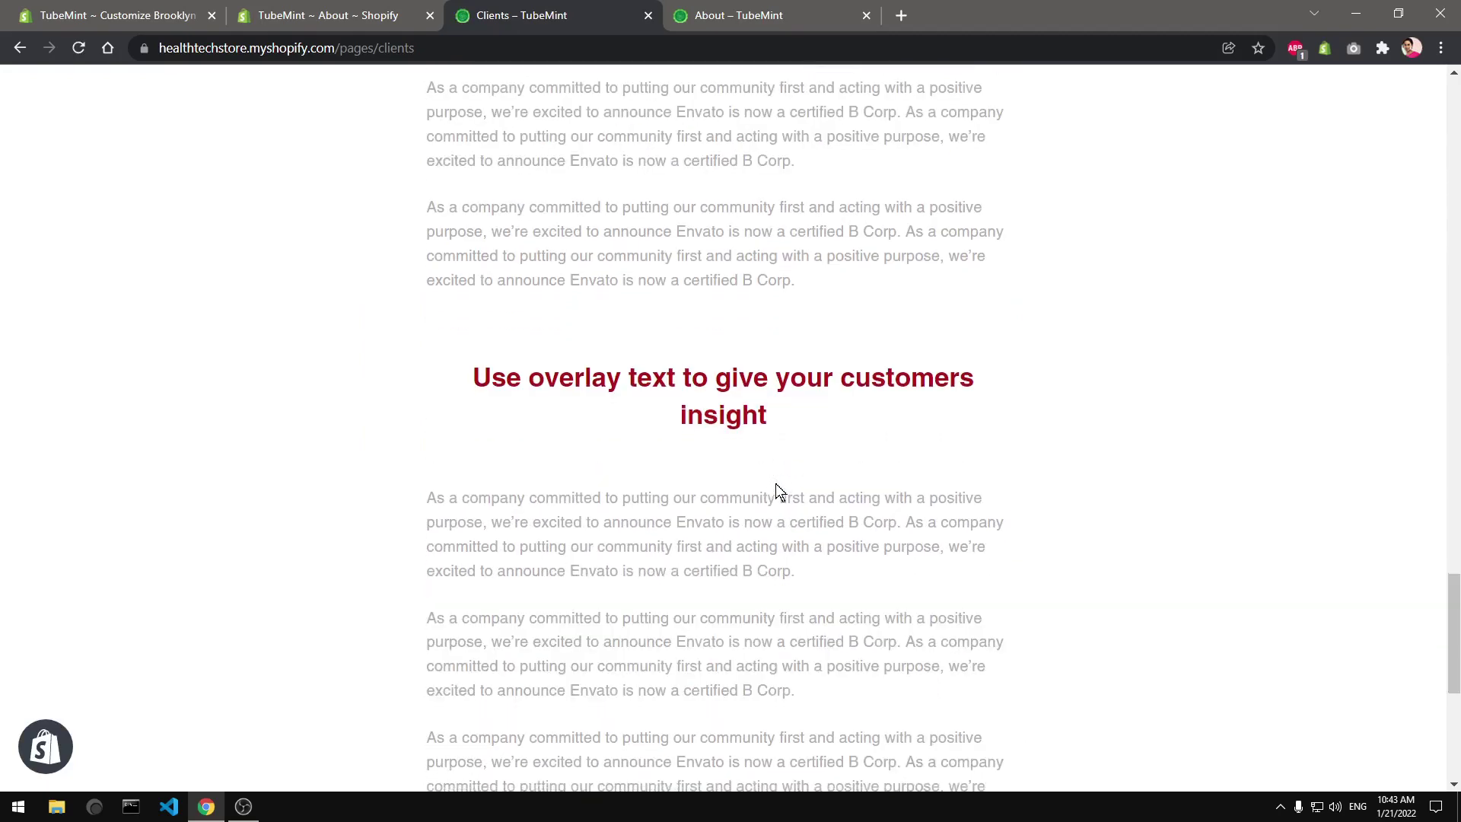
scroll(777, 491, "up", 7)
scroll(777, 487, "up", 15)
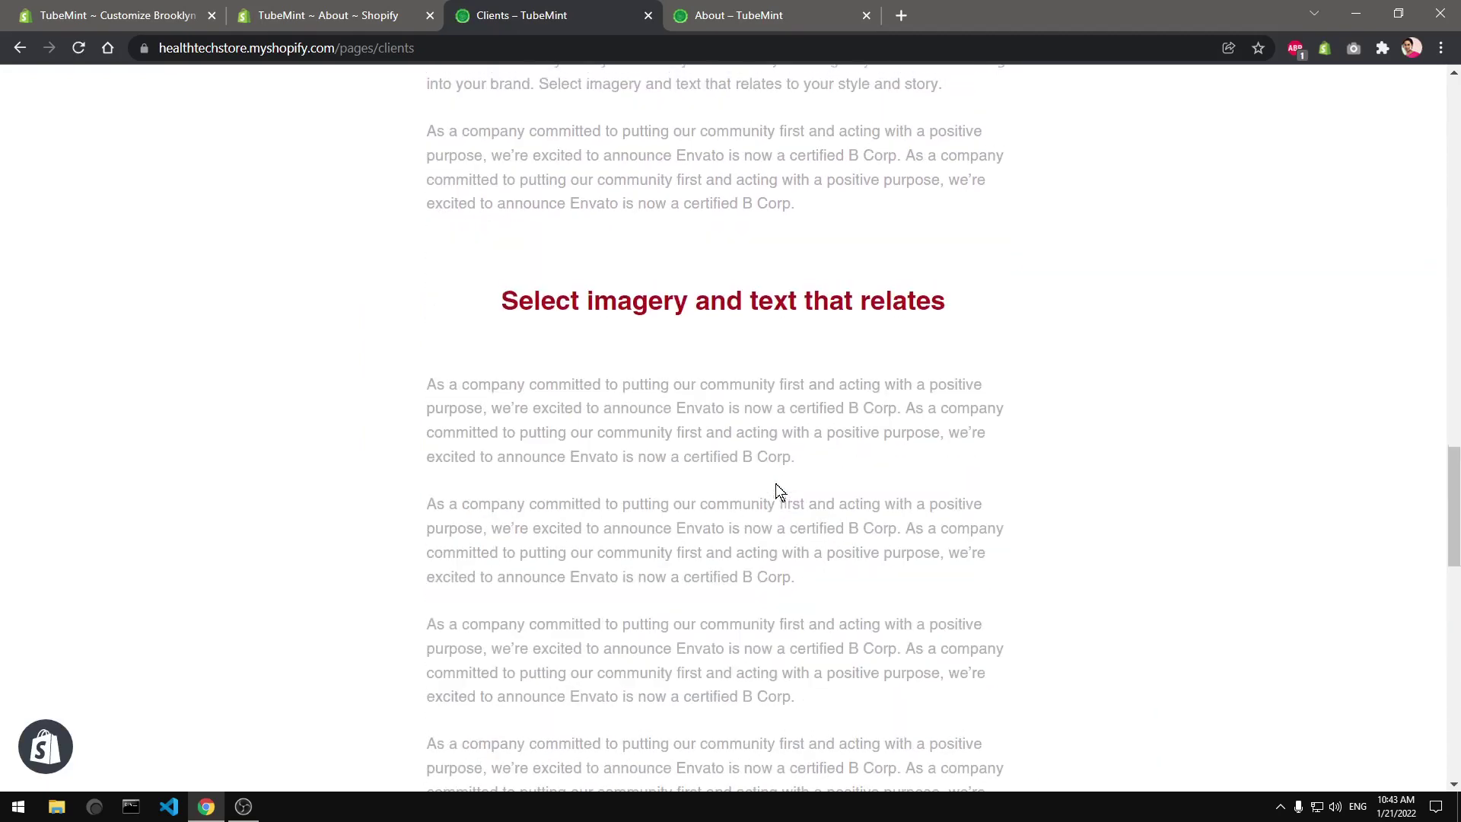
scroll(776, 491, "up", 8)
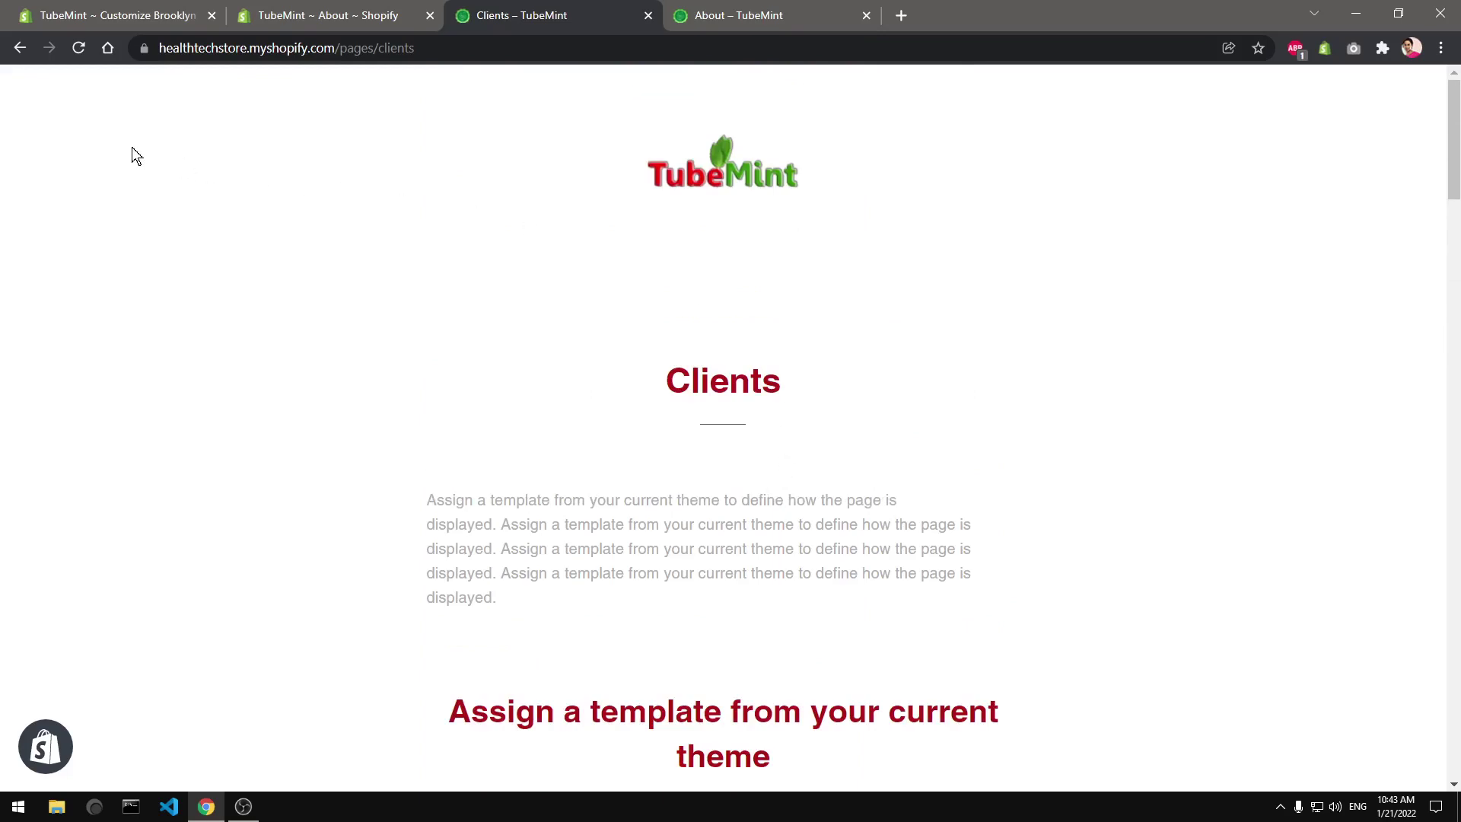
left_click(23, 47)
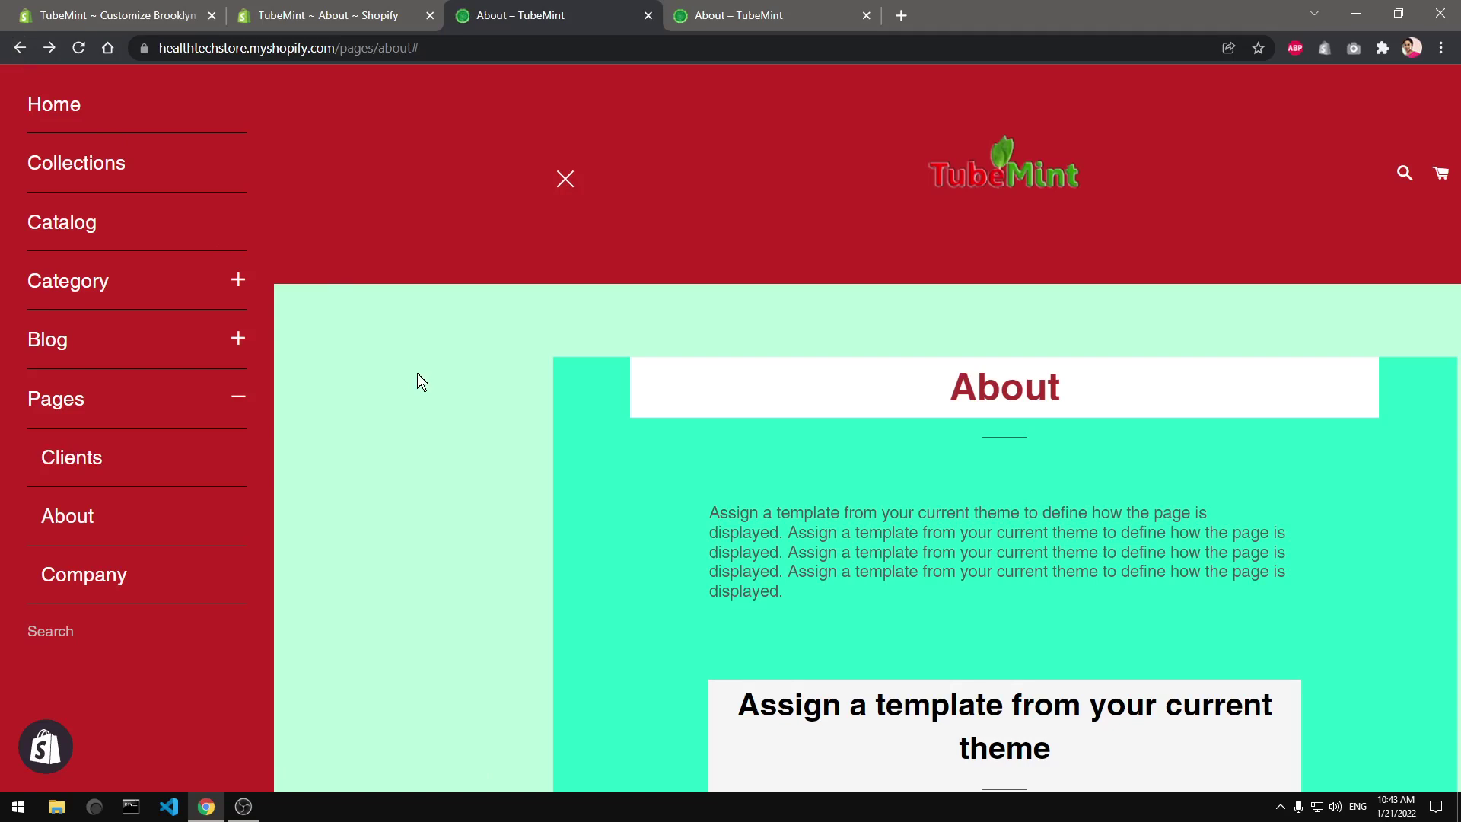
left_click(531, 377)
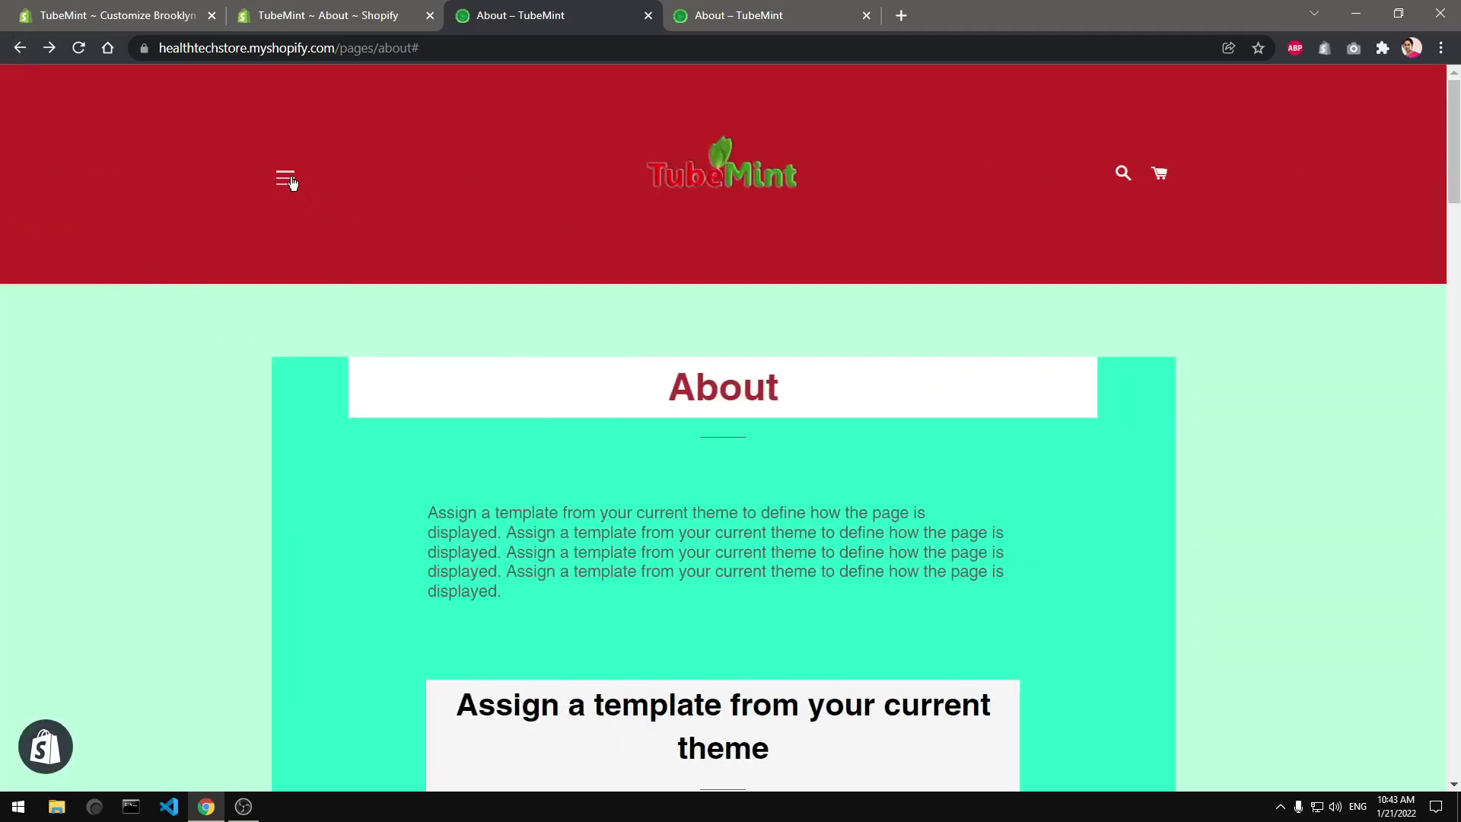
left_click(285, 179)
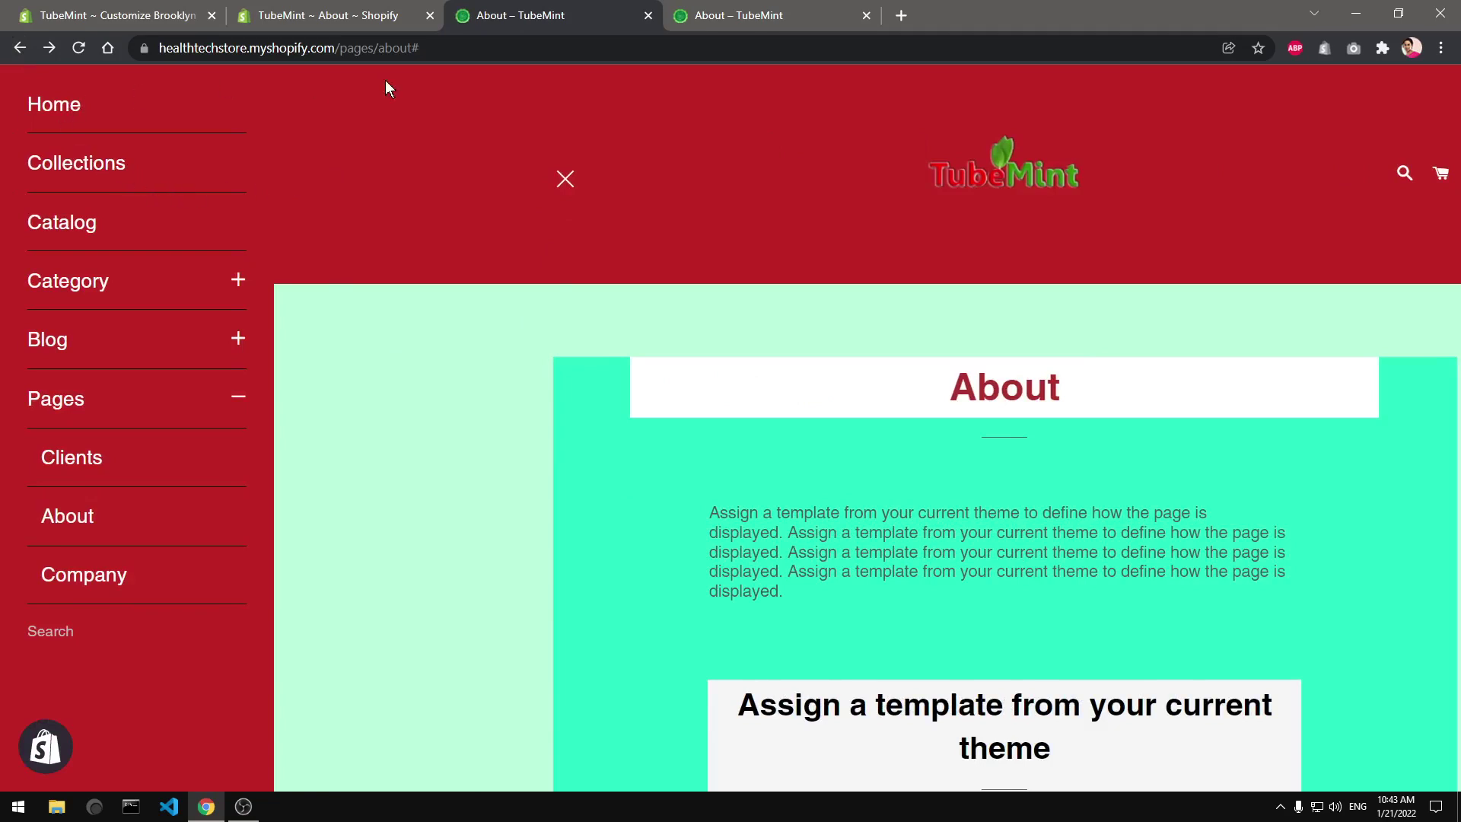
- Open the Catalog and move to page 2 of the products list
left_click(63, 224)
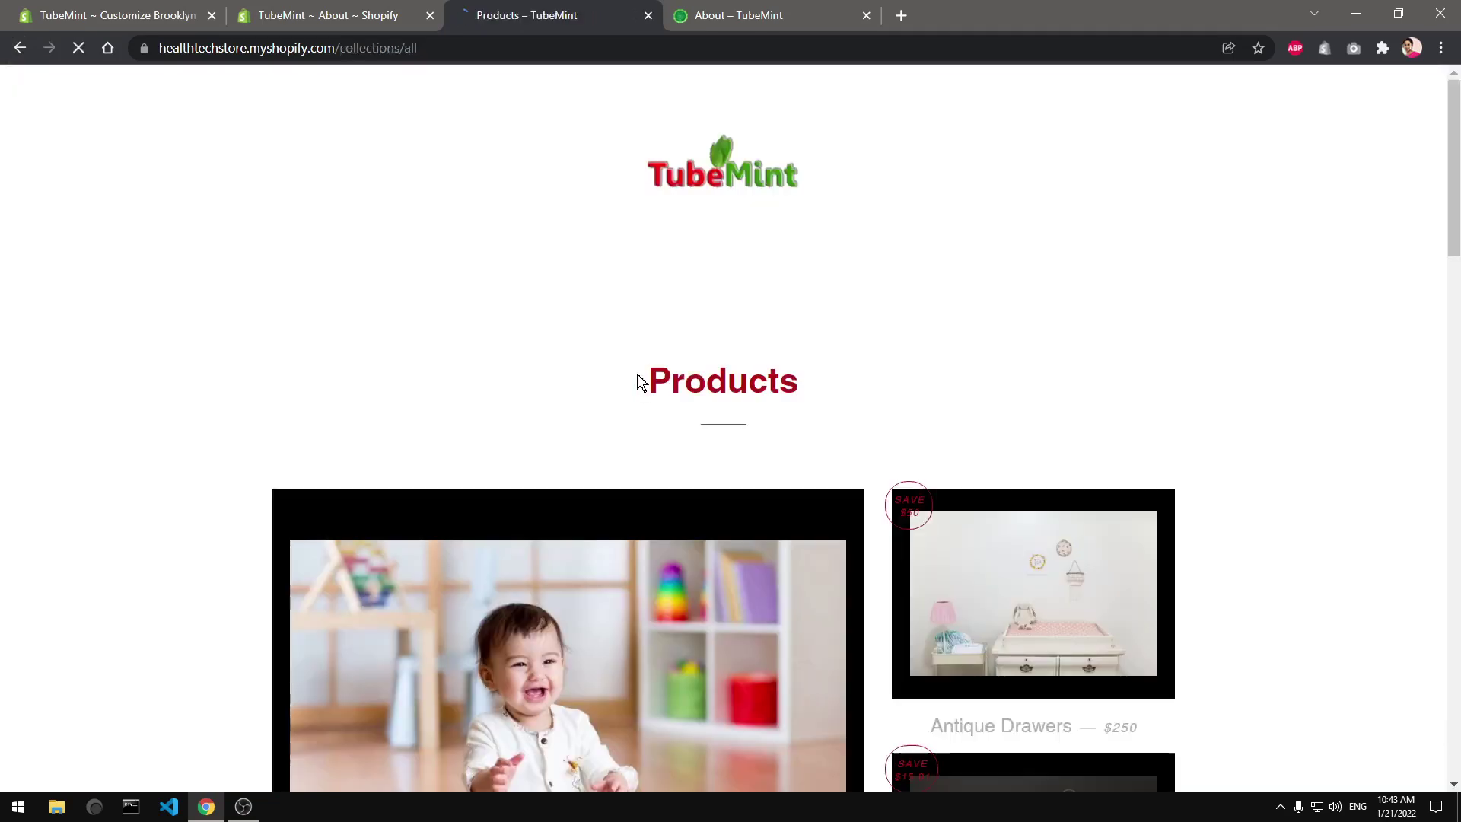
scroll(639, 381, "down", 20)
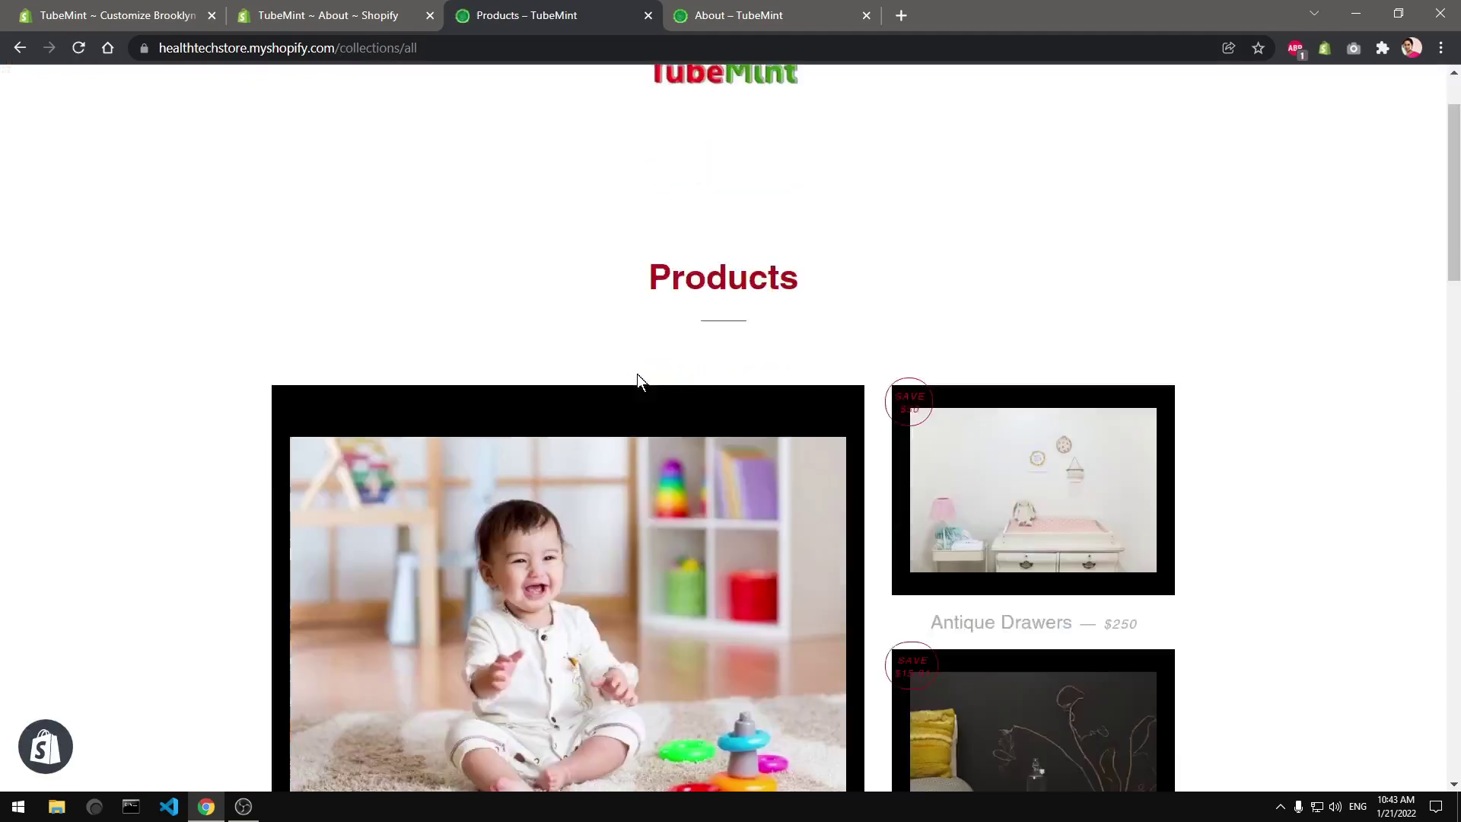
scroll(638, 380, "down", 5)
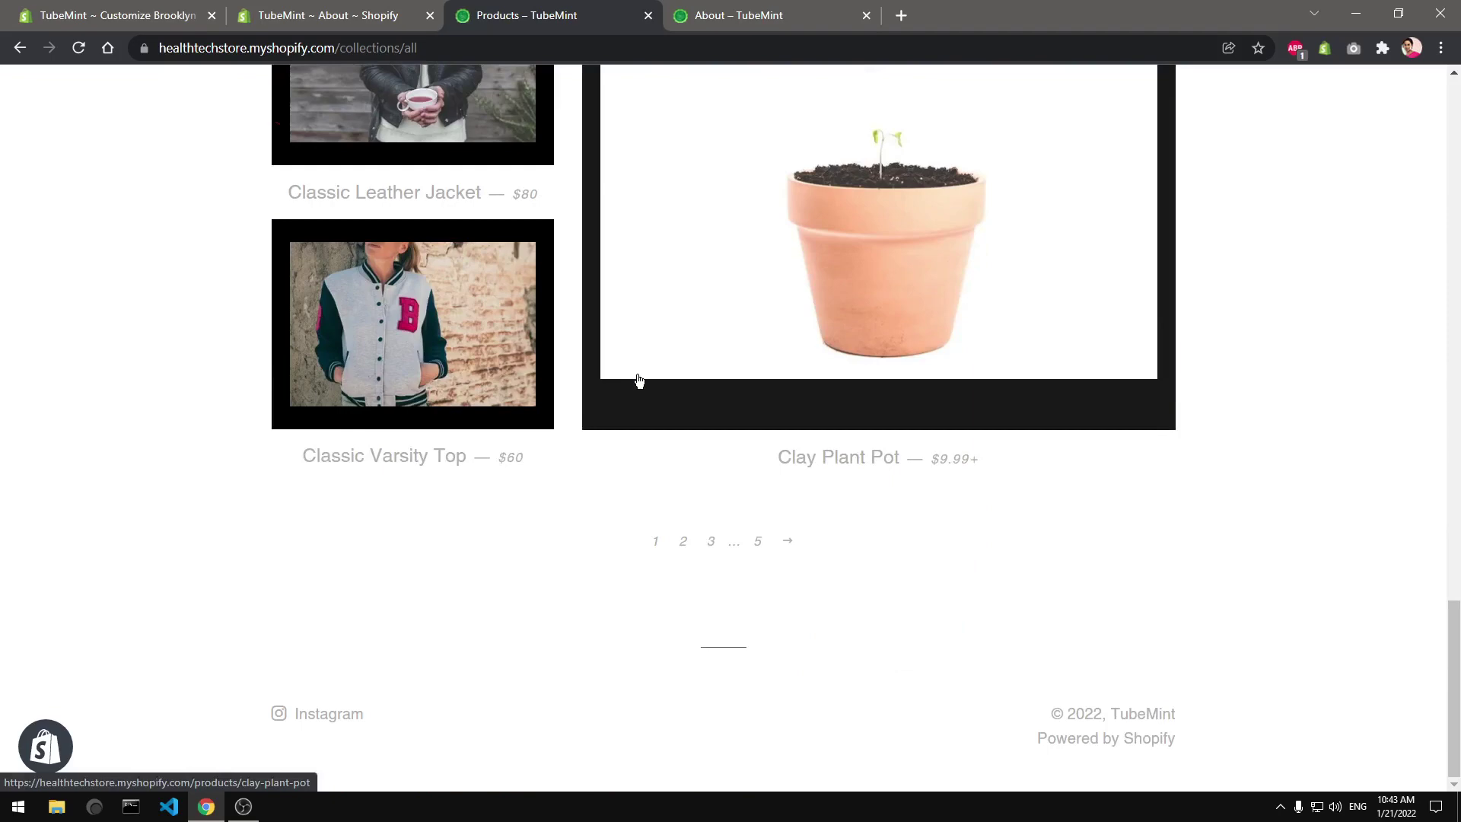
scroll(639, 381, "up", 20)
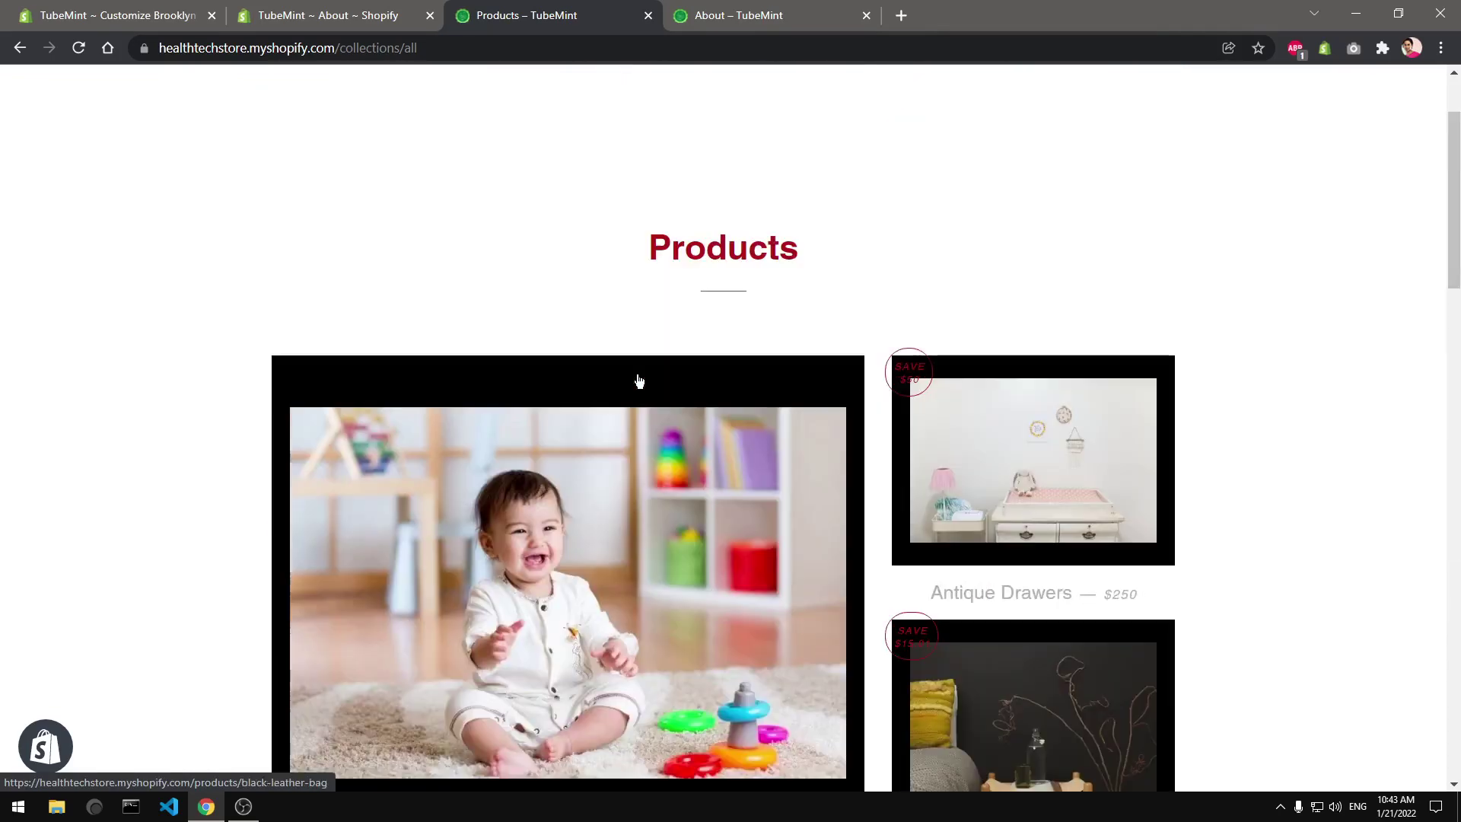
scroll(639, 380, "up", 1)
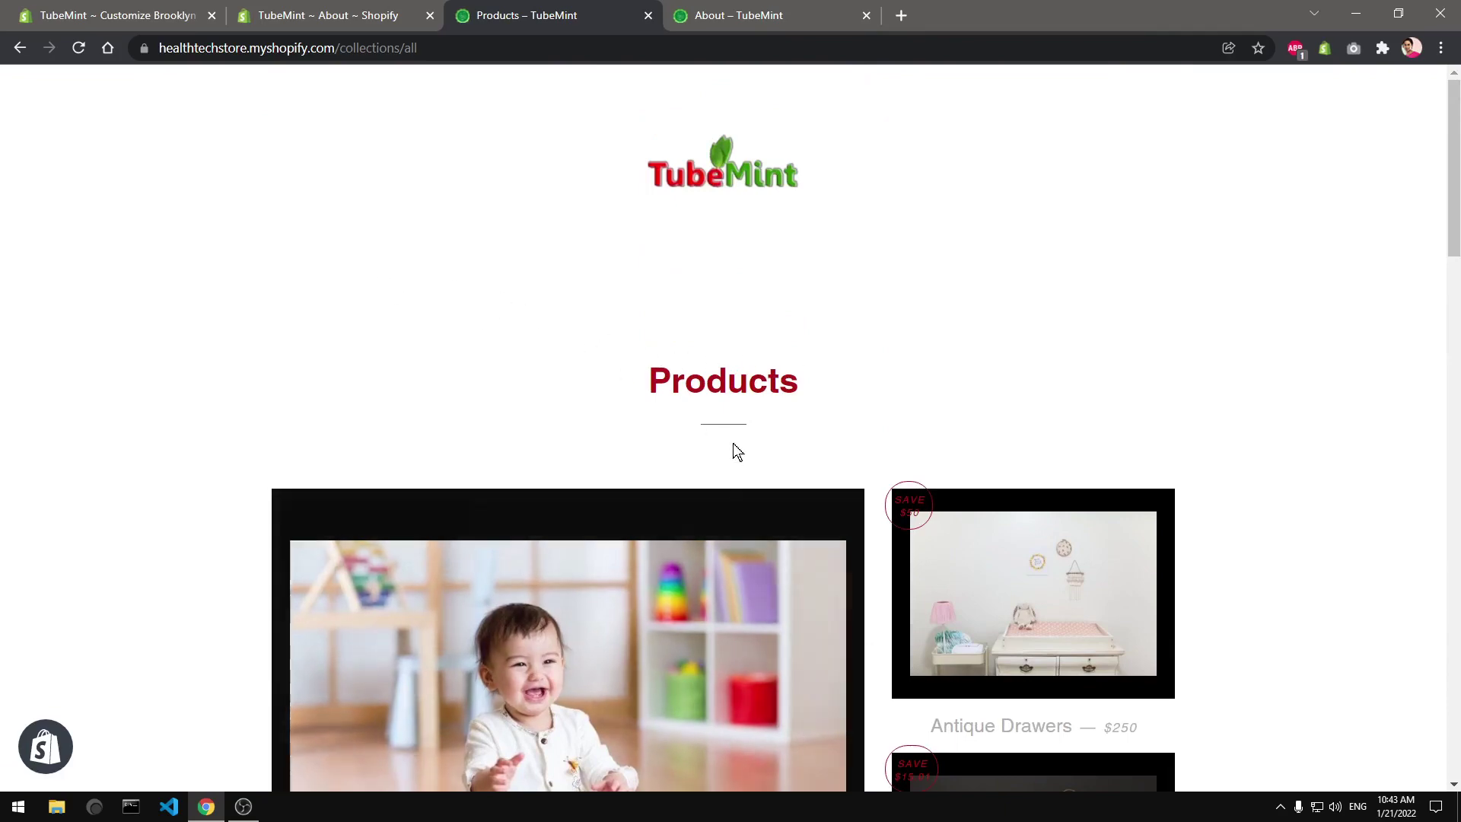
scroll(734, 449, "down", 16)
scroll(733, 441, "down", 11)
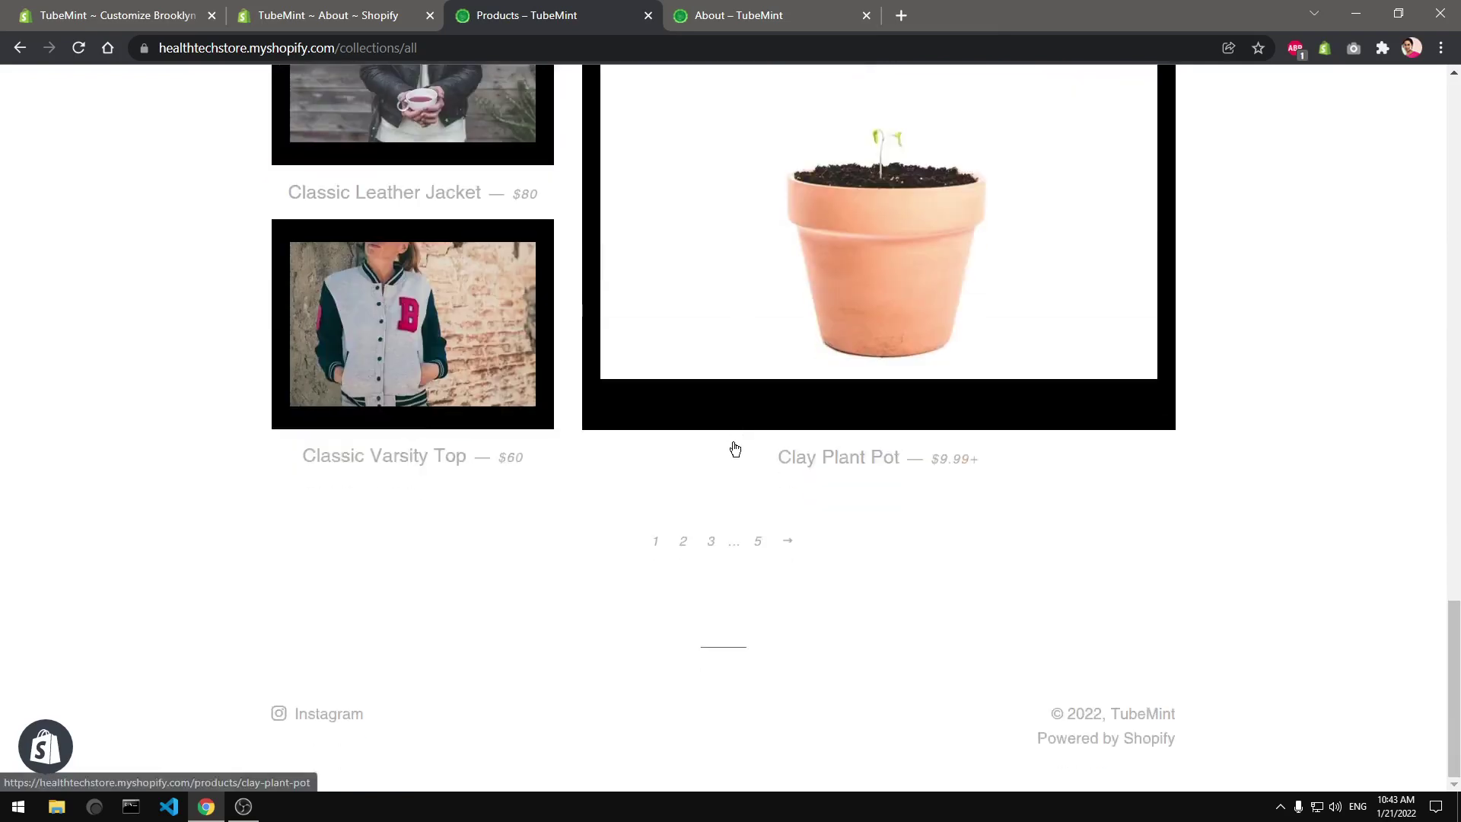
left_click(790, 542)
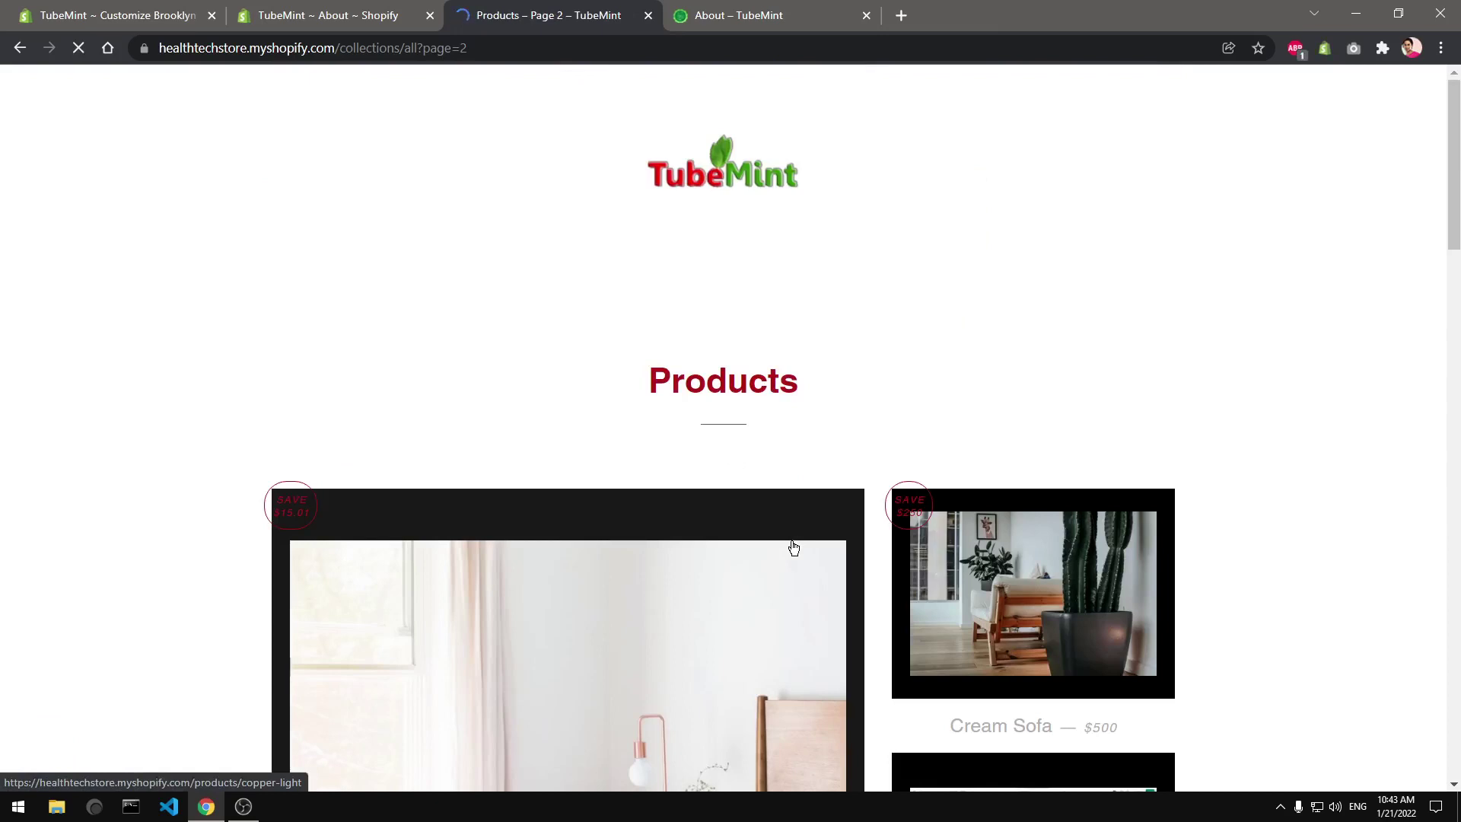
left_click_drag(630, 384, 857, 385)
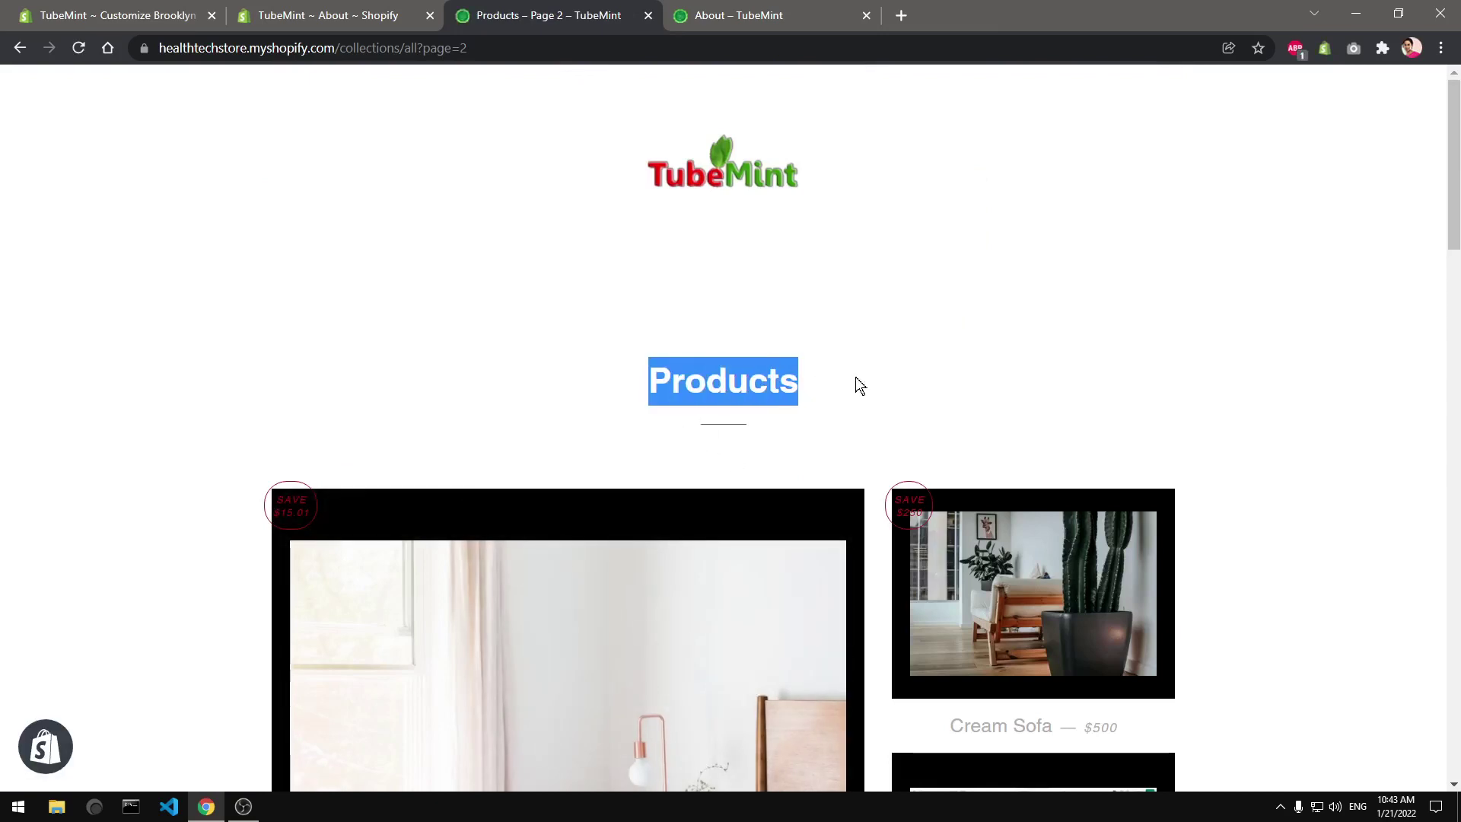
left_click(883, 372)
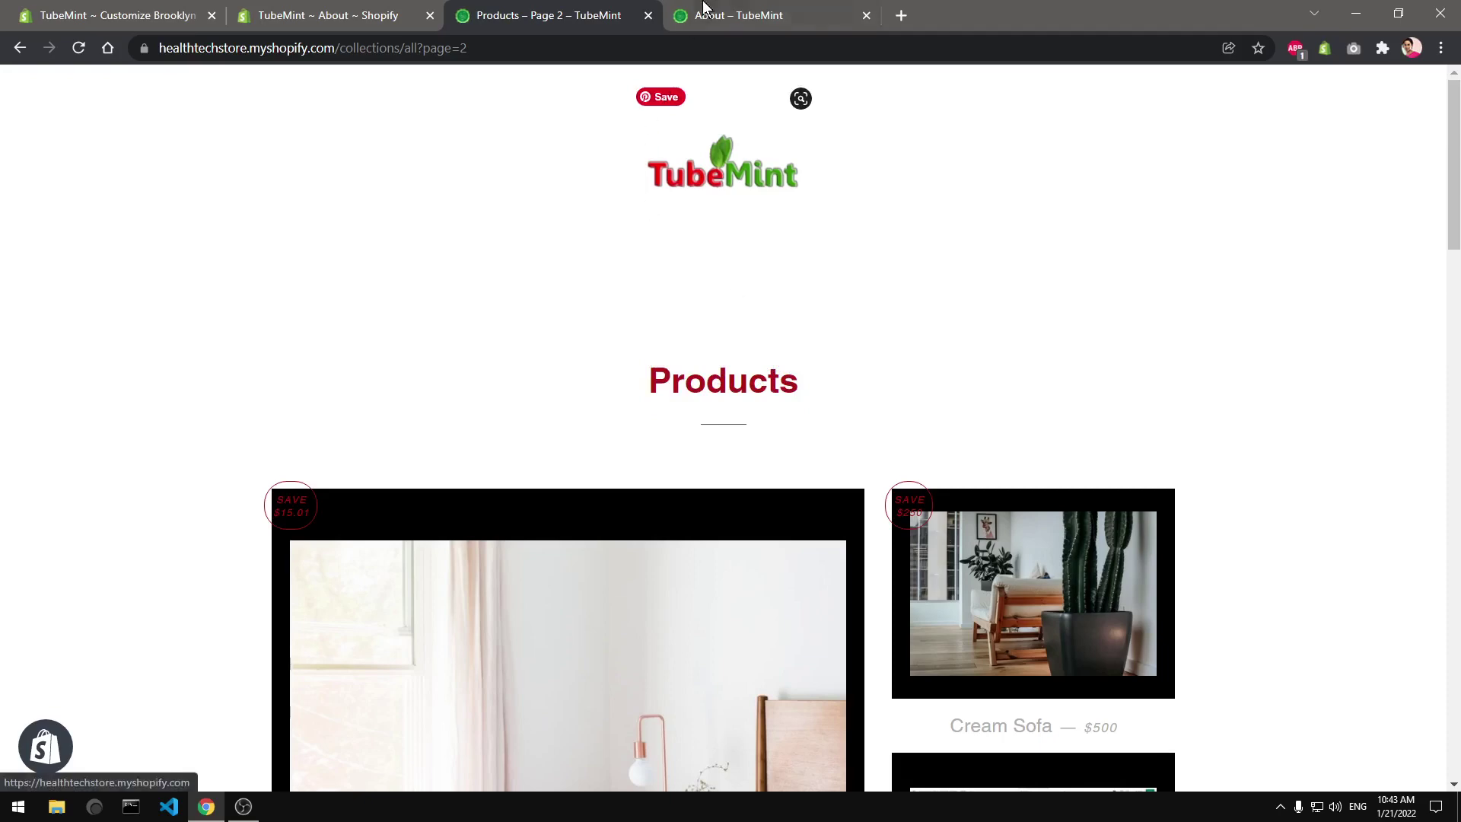
- Close the duplicate 'About – TubeMint' tab and scroll through products page 2
left_click(704, 9)
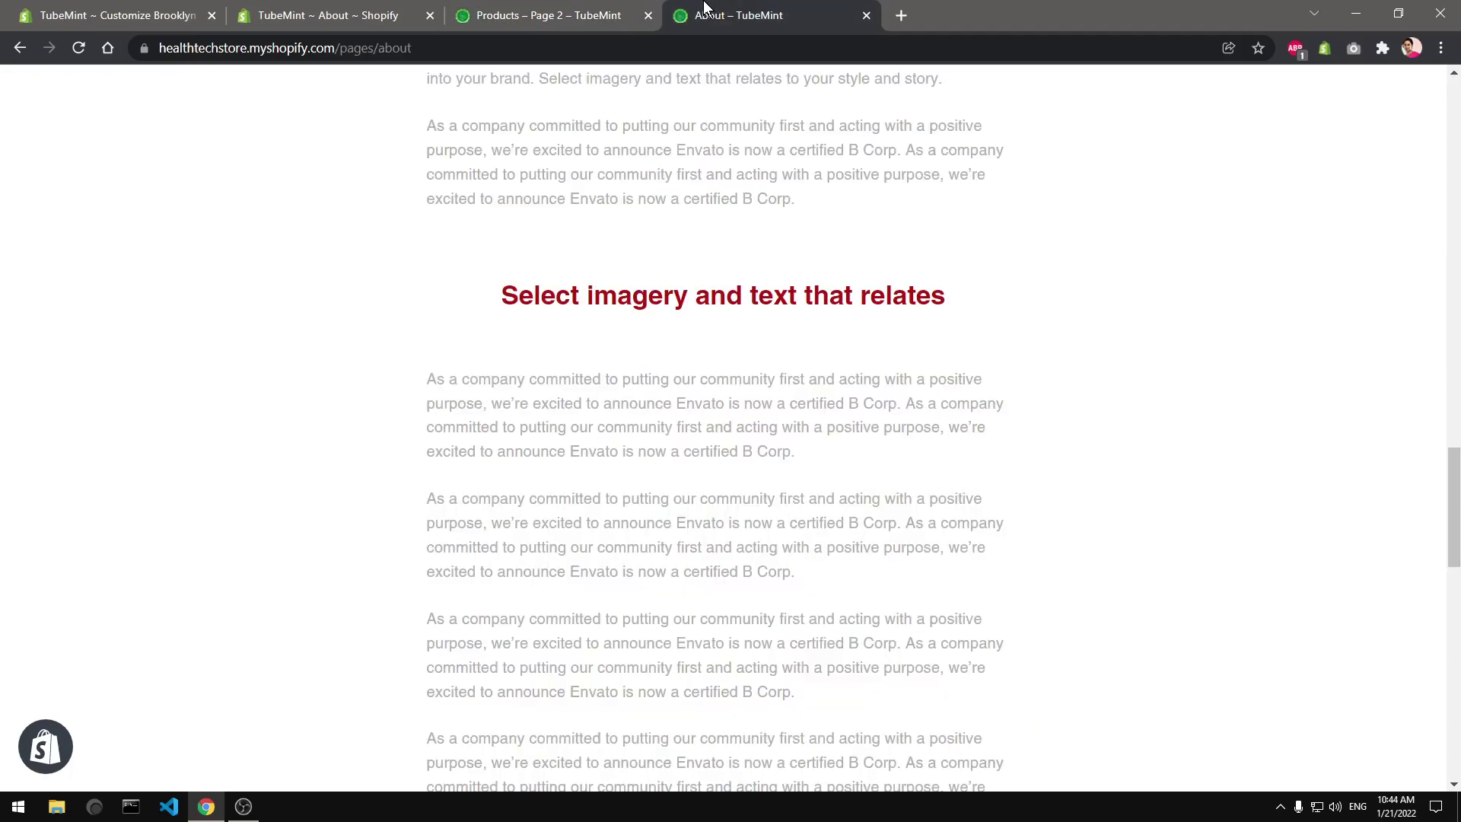
left_click(866, 16)
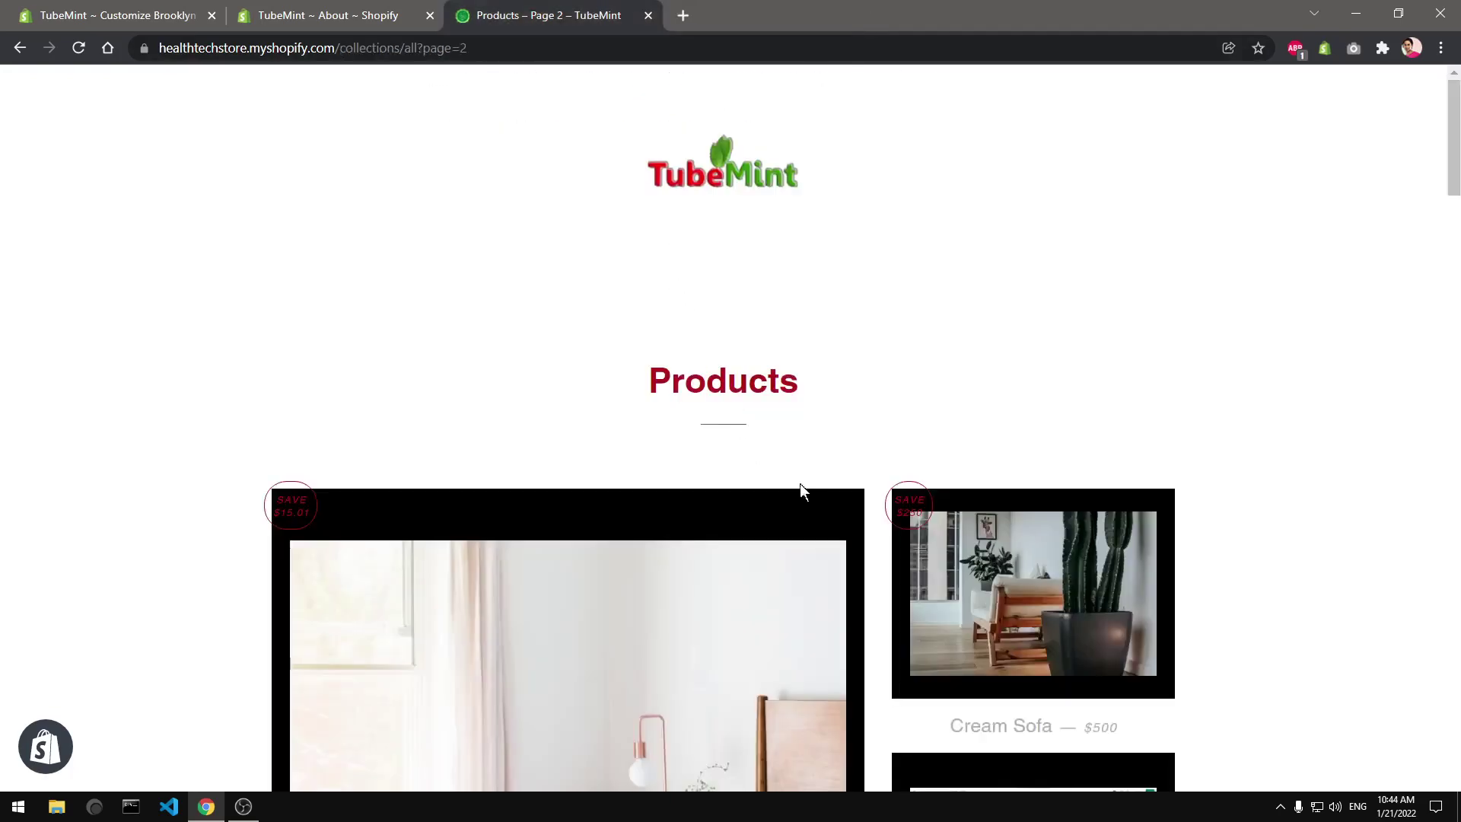
scroll(728, 533, "down", 20)
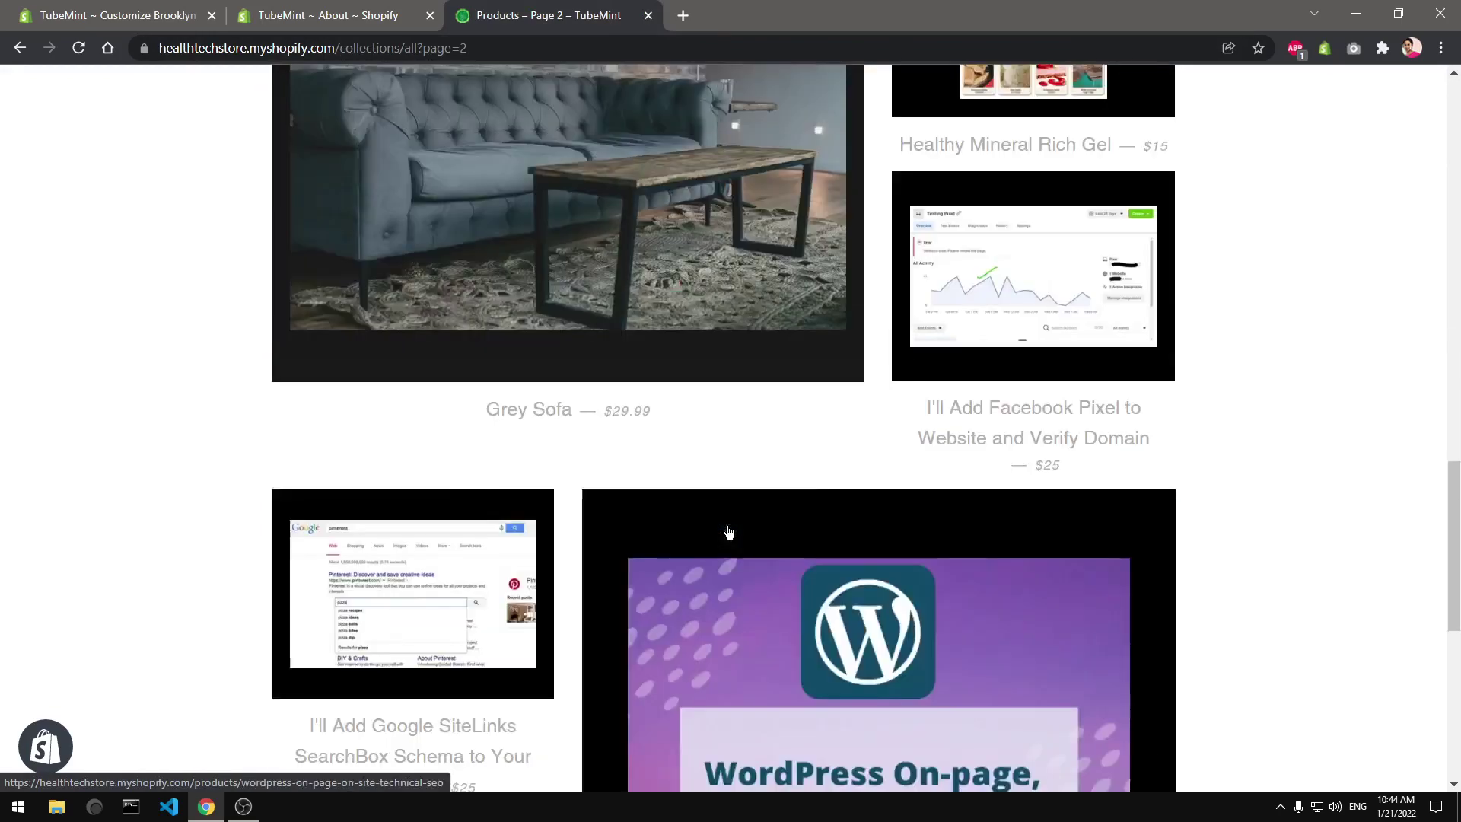
scroll(728, 533, "down", 3)
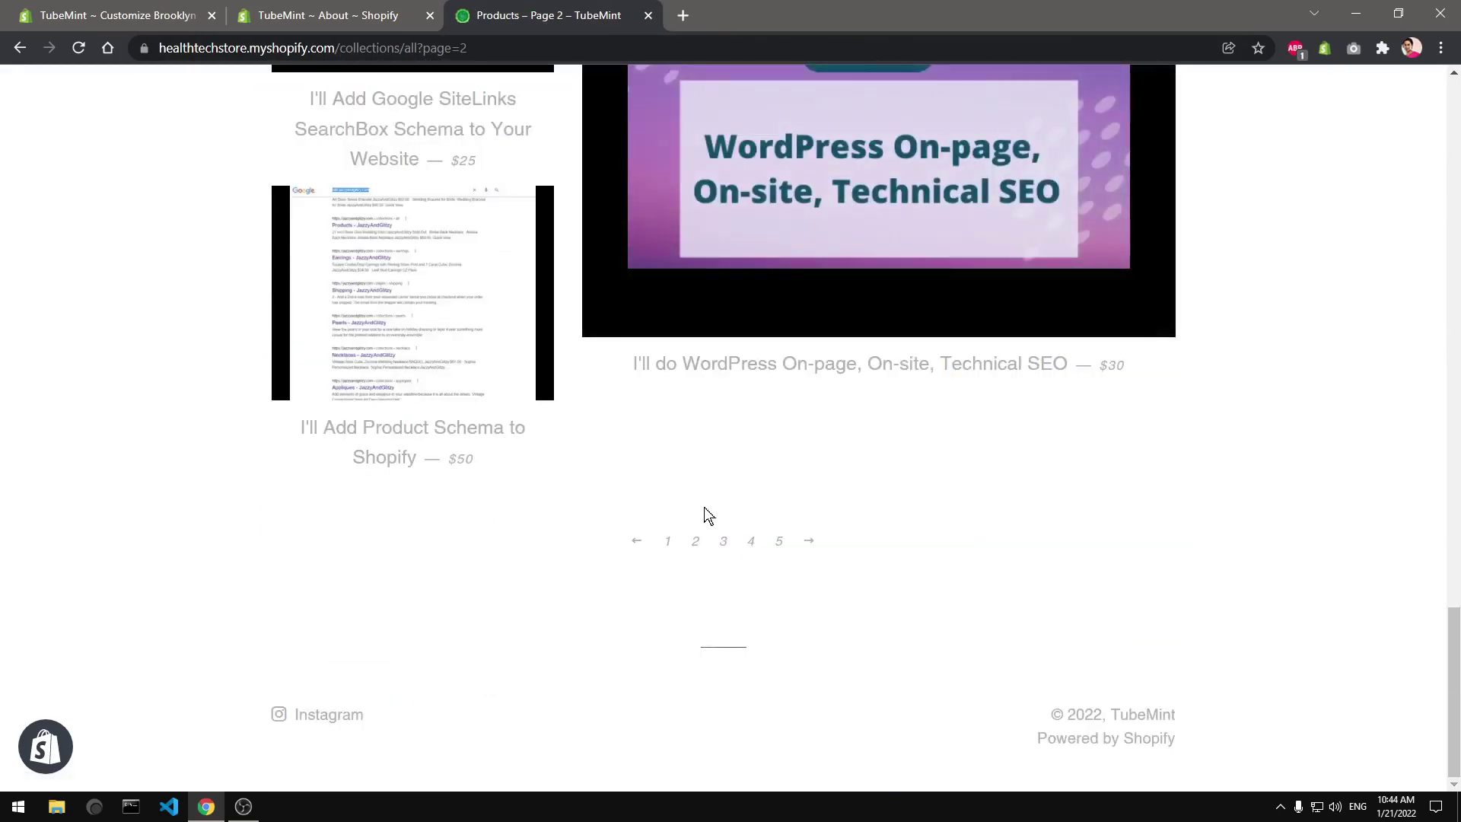
- Browse the WordPress On-page, On-site, Technical SEO product, load the home page, then return to the admin About tab
left_click(735, 329)
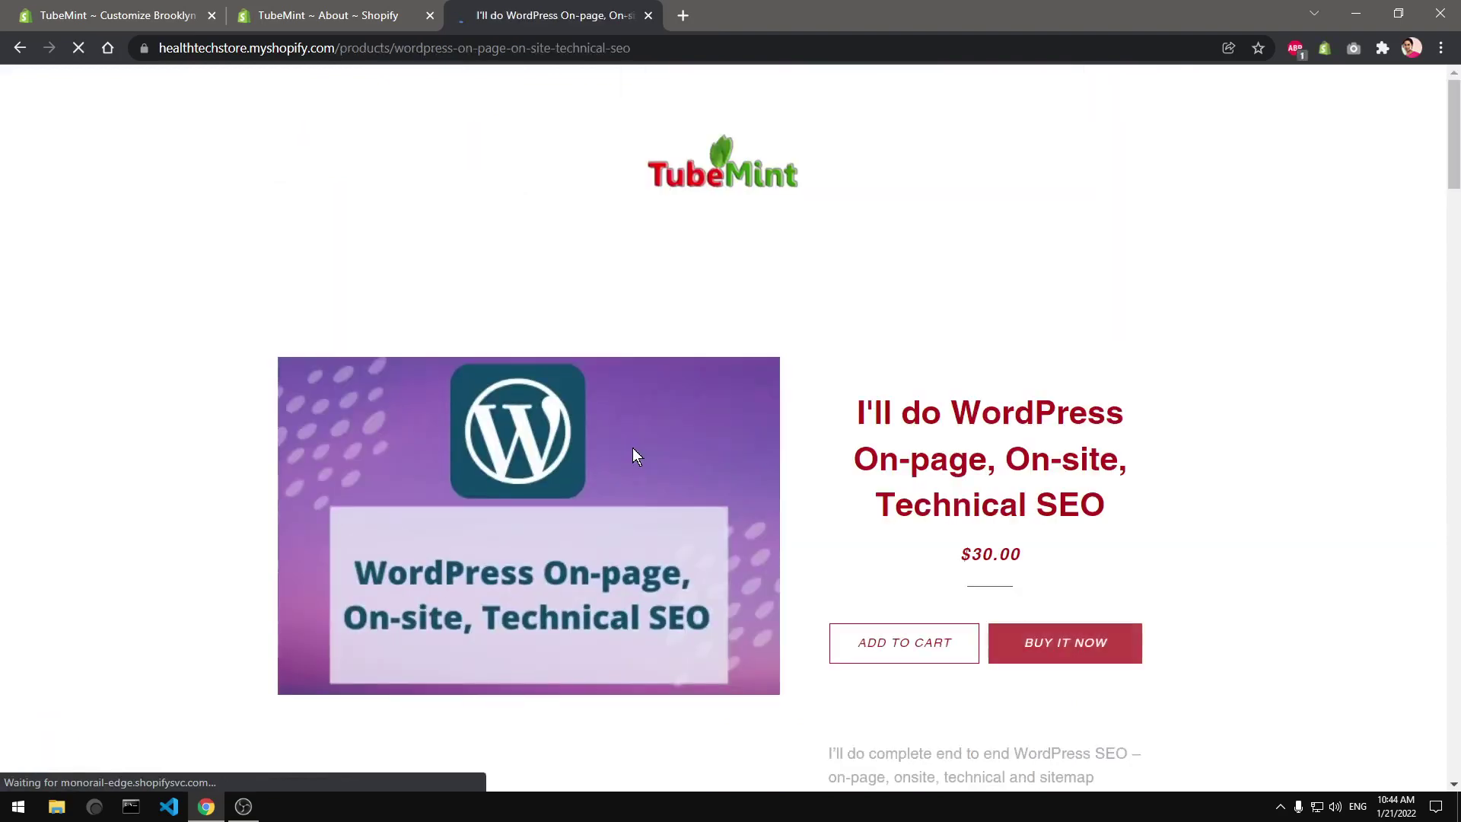
scroll(634, 450, "down", 20)
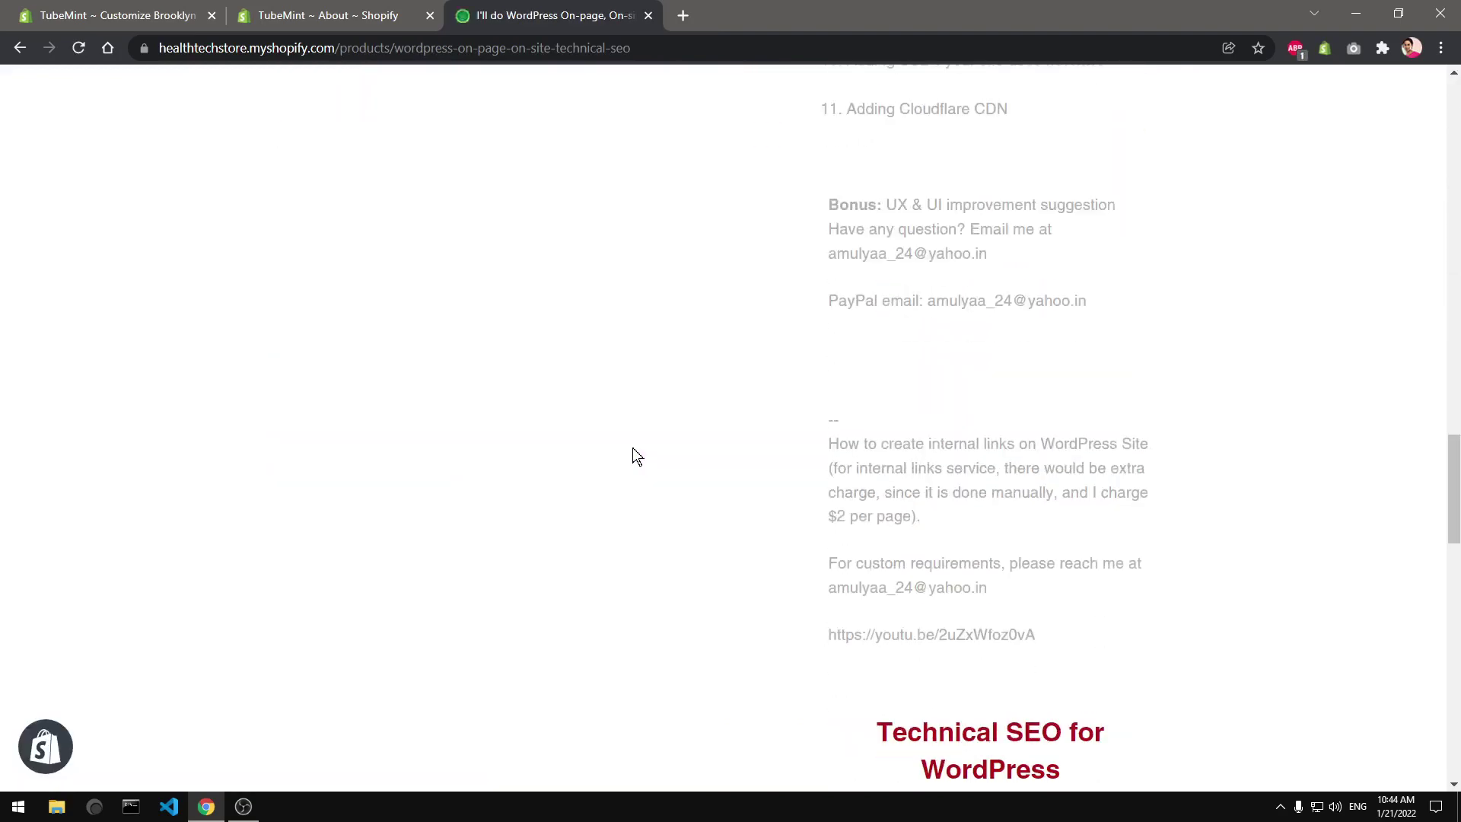
scroll(633, 451, "down", 20)
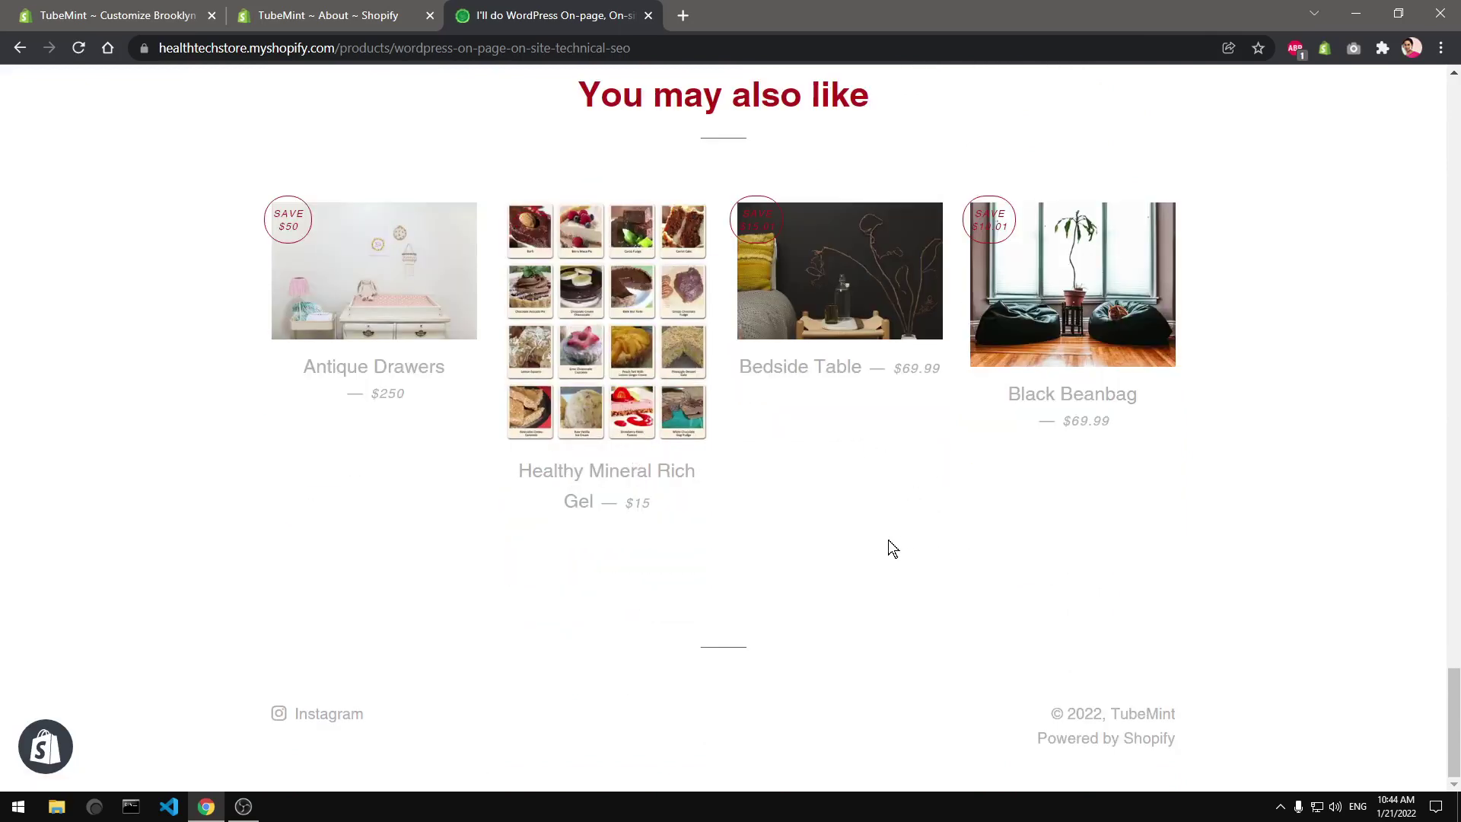
scroll(888, 540, "up", 20)
scroll(888, 540, "up", 20)
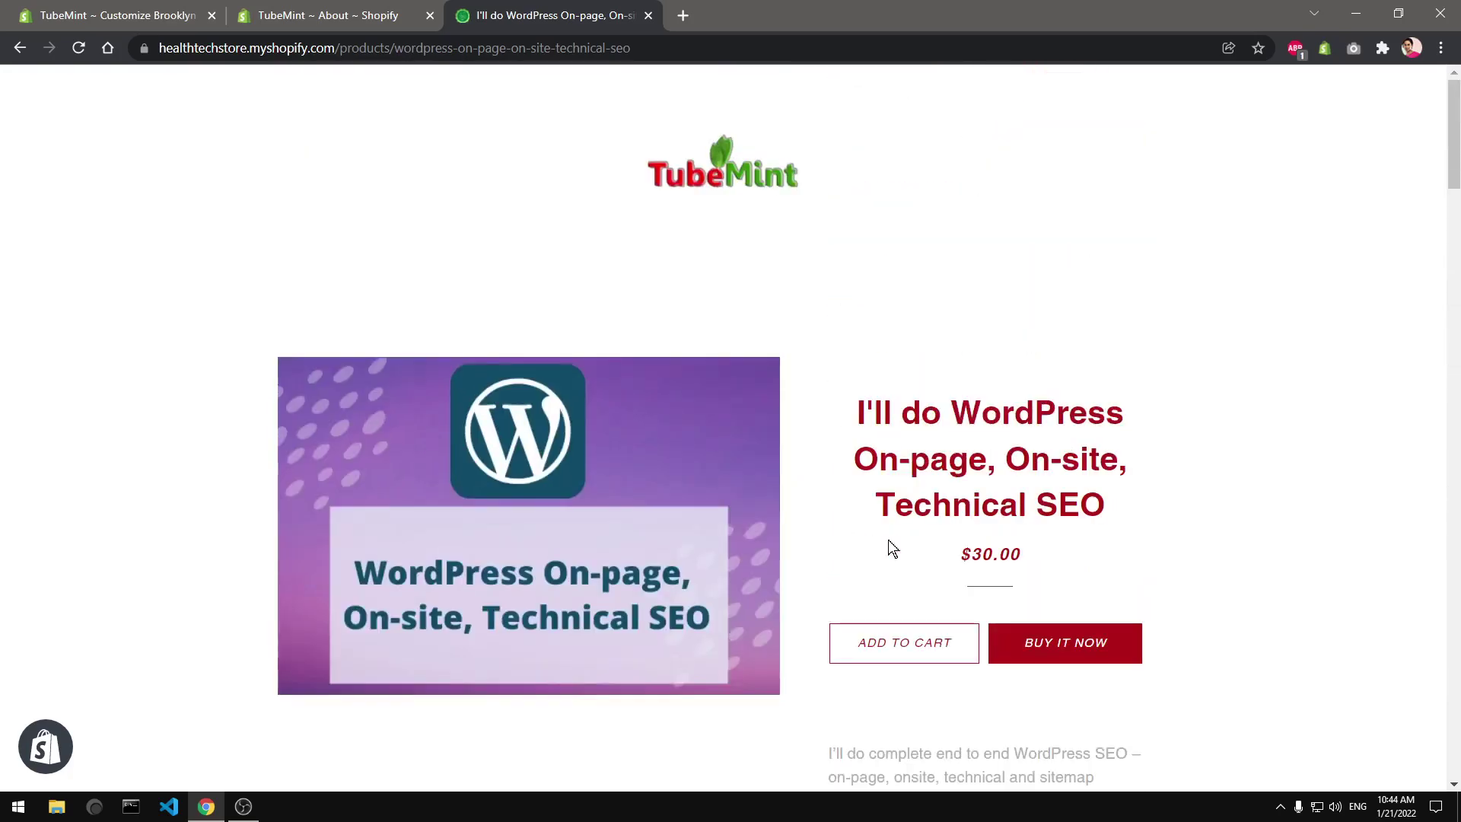
left_click(698, 193)
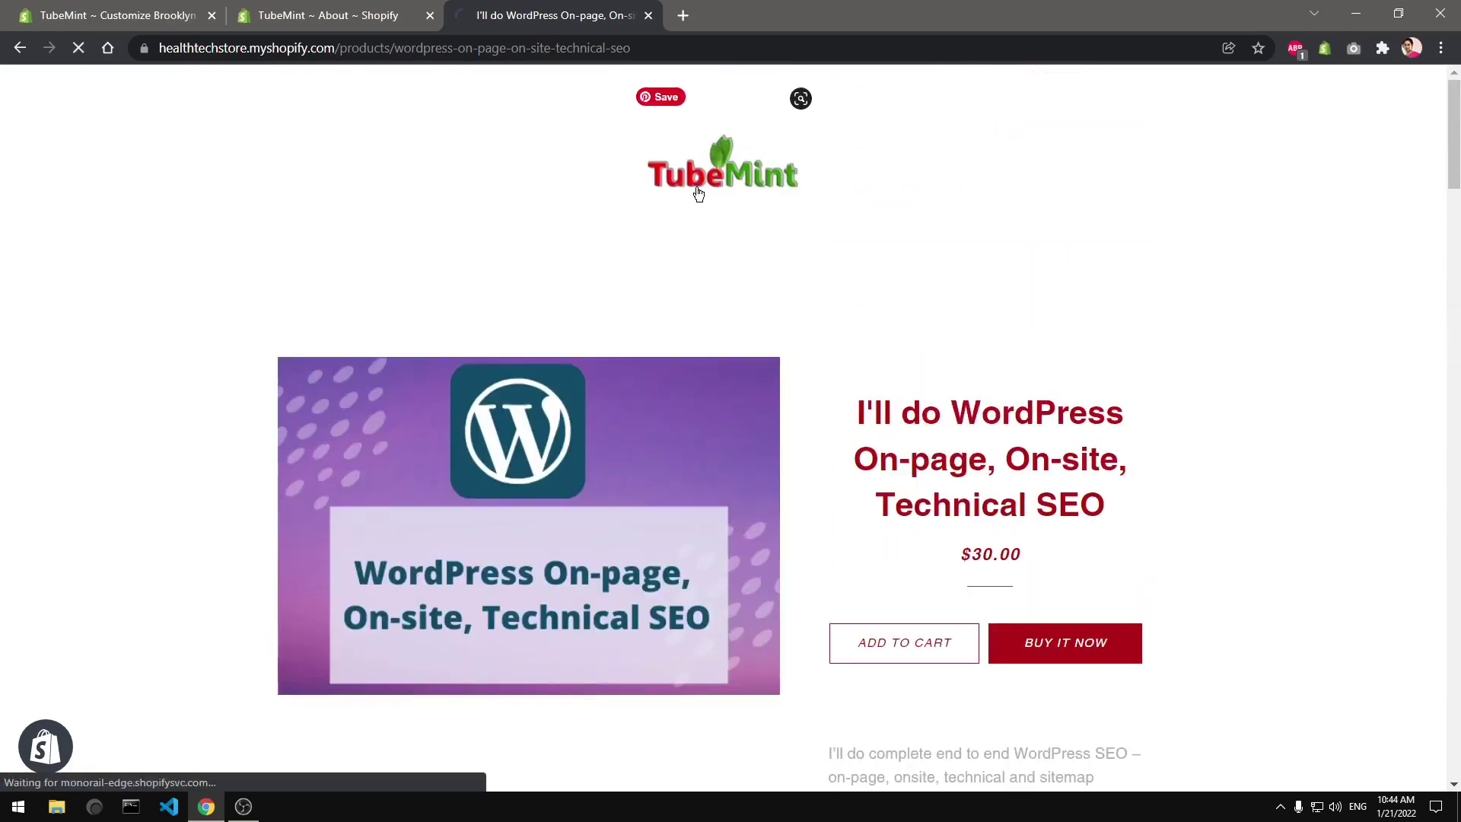
left_click(363, 11)
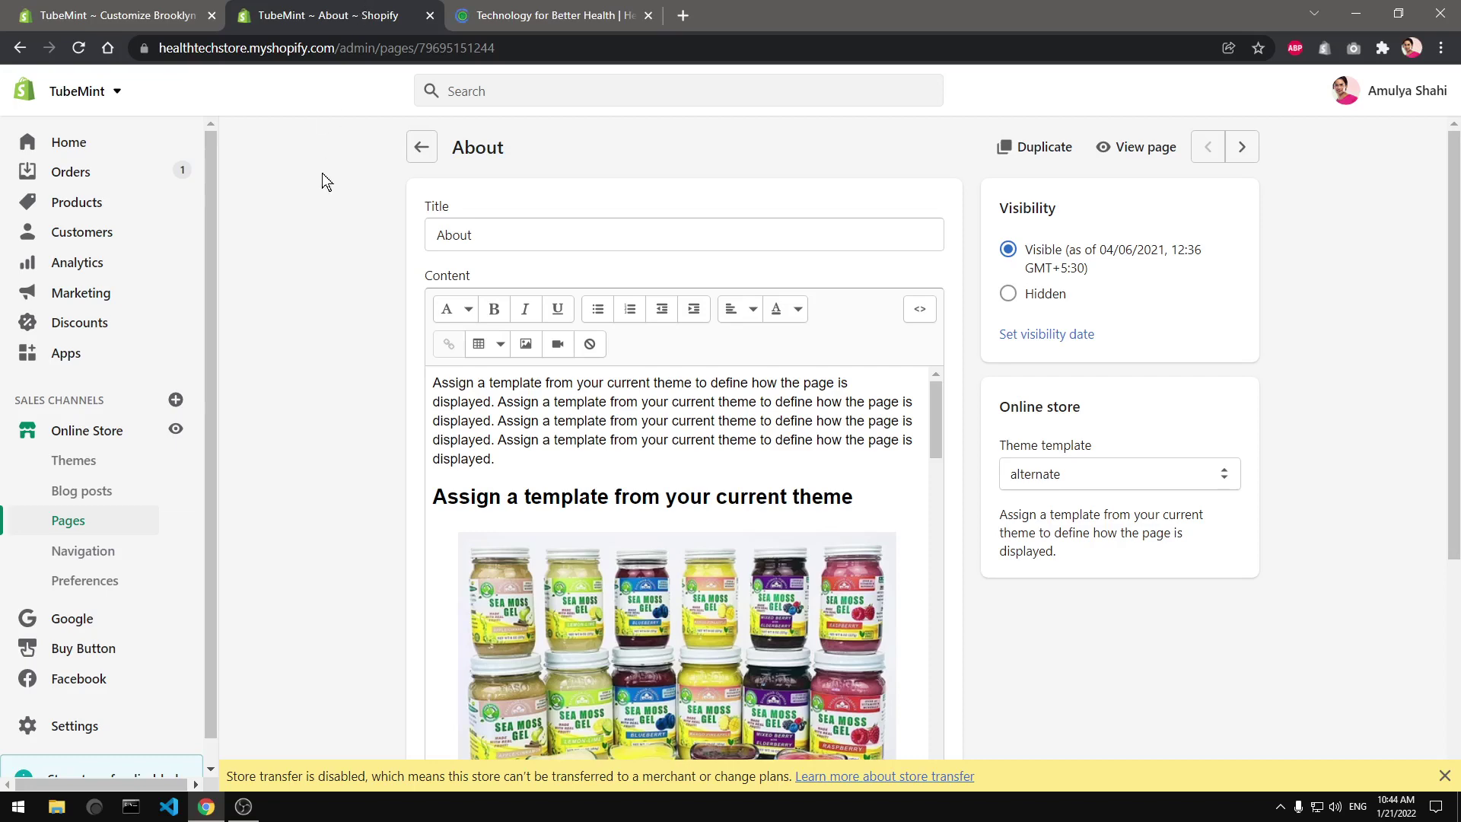